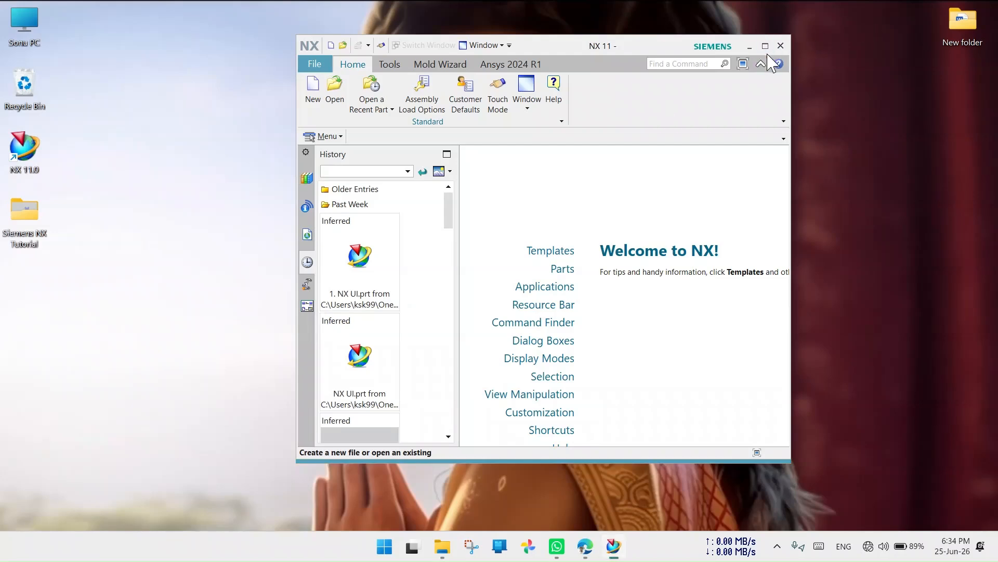
# Create a new millimetre Model part named 1.2 Sketch 2.prt in the Siemens NX Tutorial folder on the desktop.
pyautogui.click(765, 46)
pyautogui.click(92, 556)
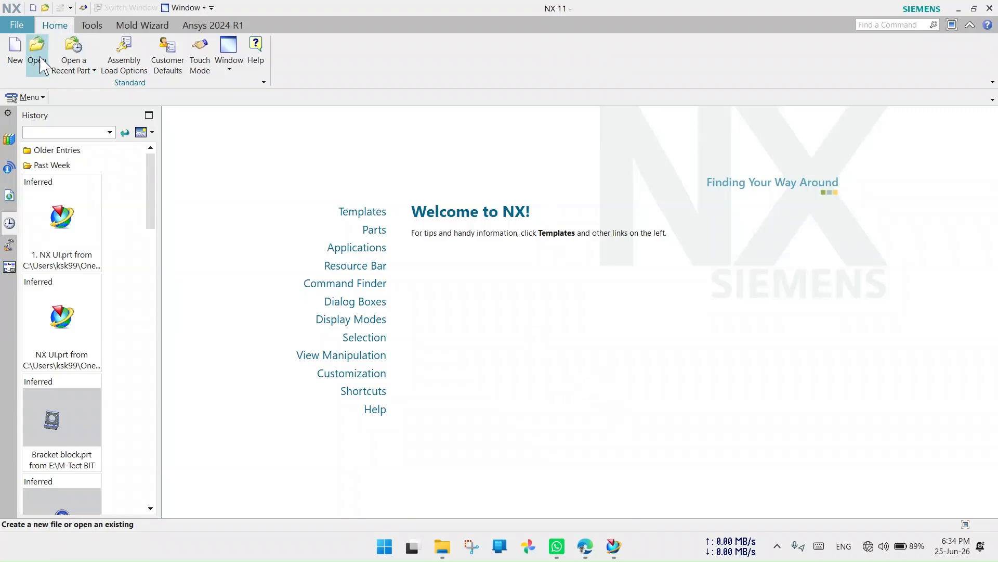
pyautogui.click(12, 49)
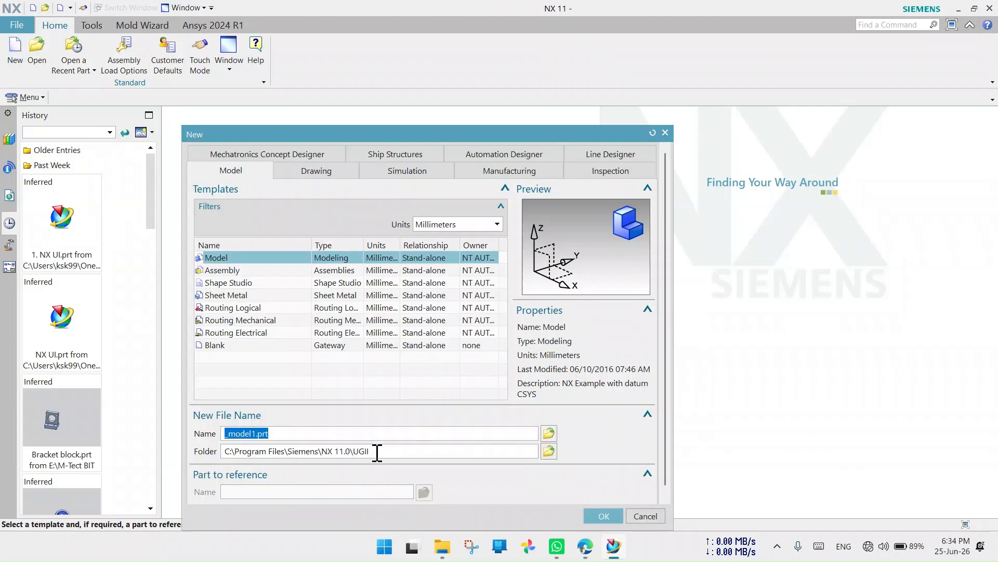
pyautogui.click(549, 450)
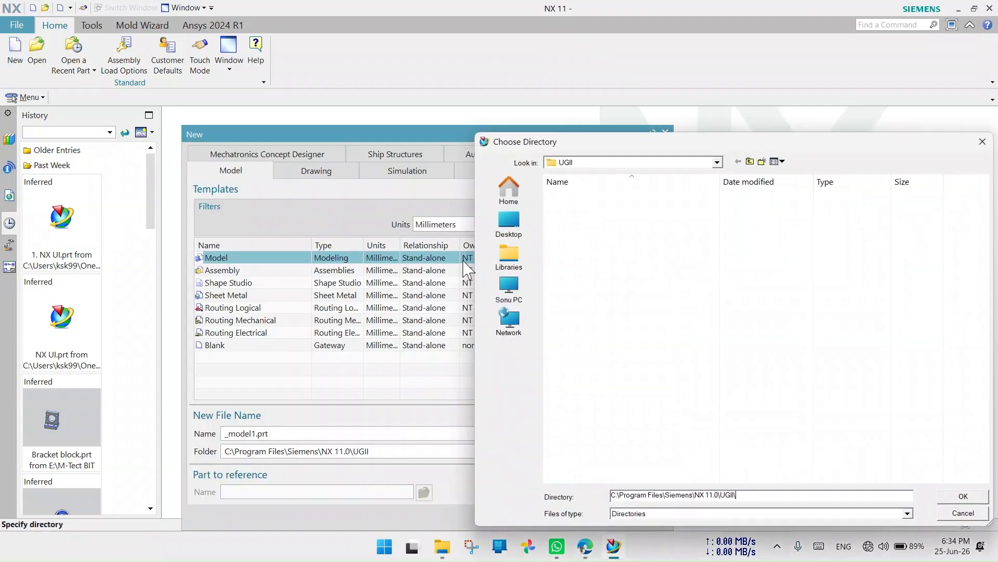
pyautogui.click(509, 222)
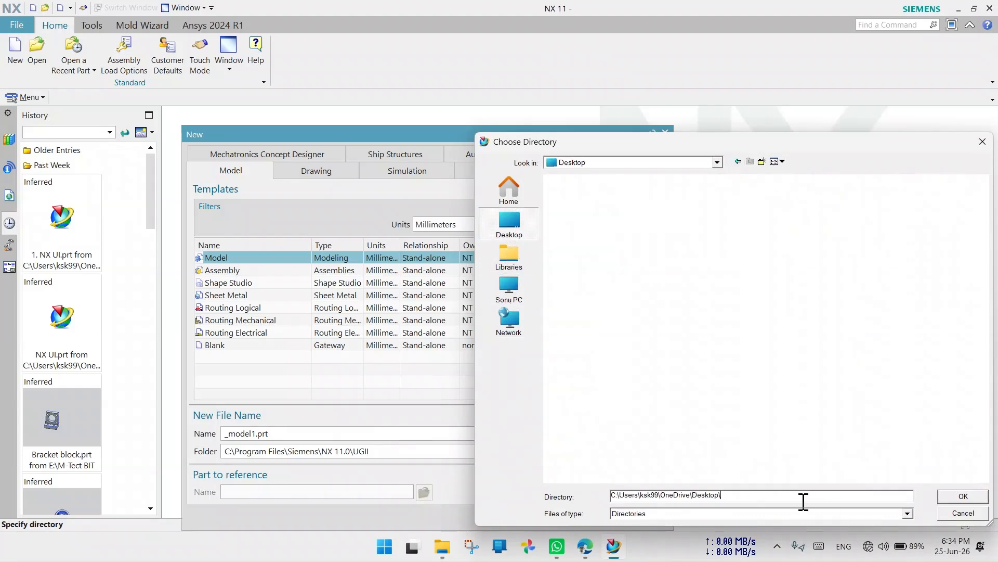
pyautogui.doubleClick(616, 447)
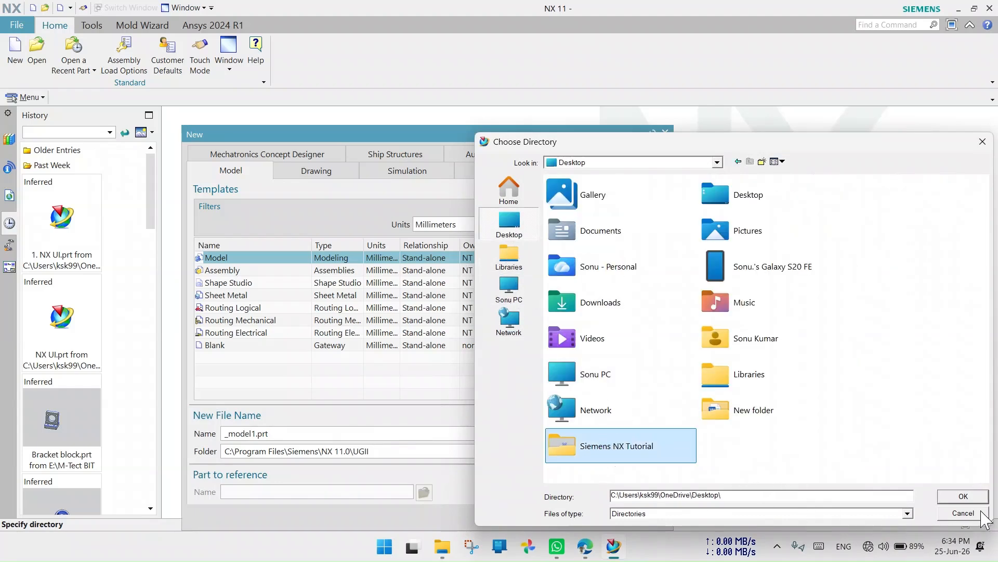
pyautogui.click(963, 497)
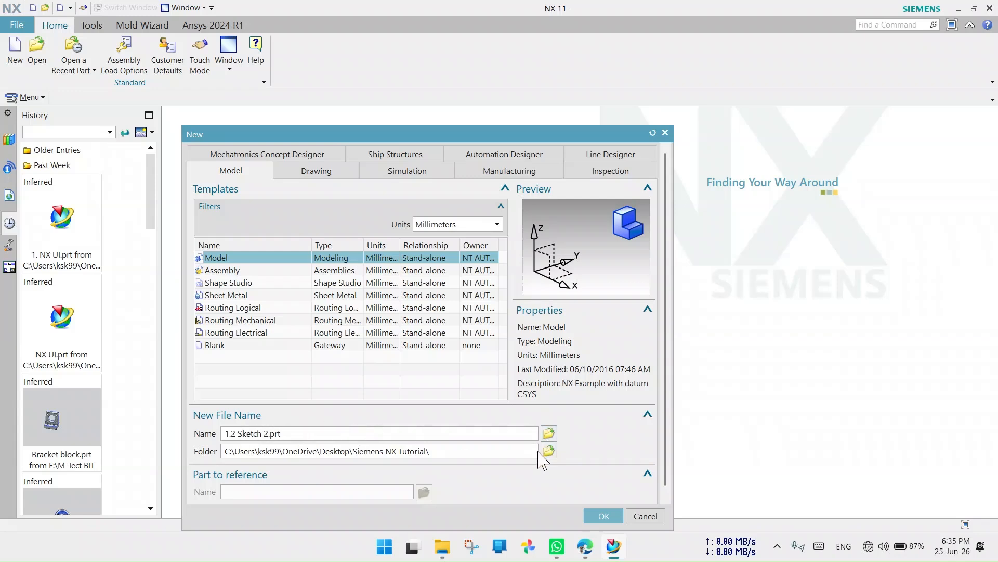
pyautogui.click(604, 516)
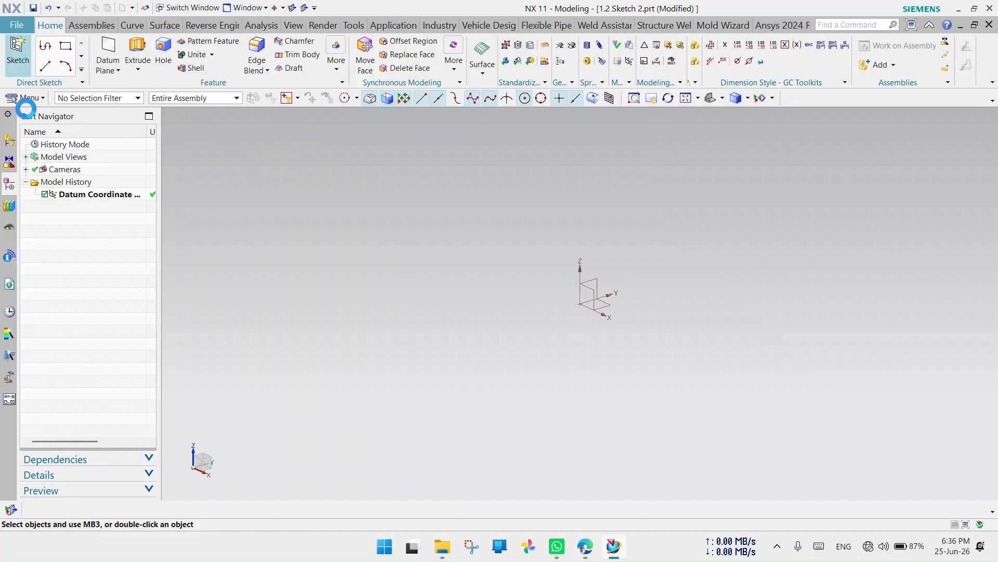
# Start a new sketch on the inferred XY plane of the datum coordinate system.
pyautogui.click(17, 56)
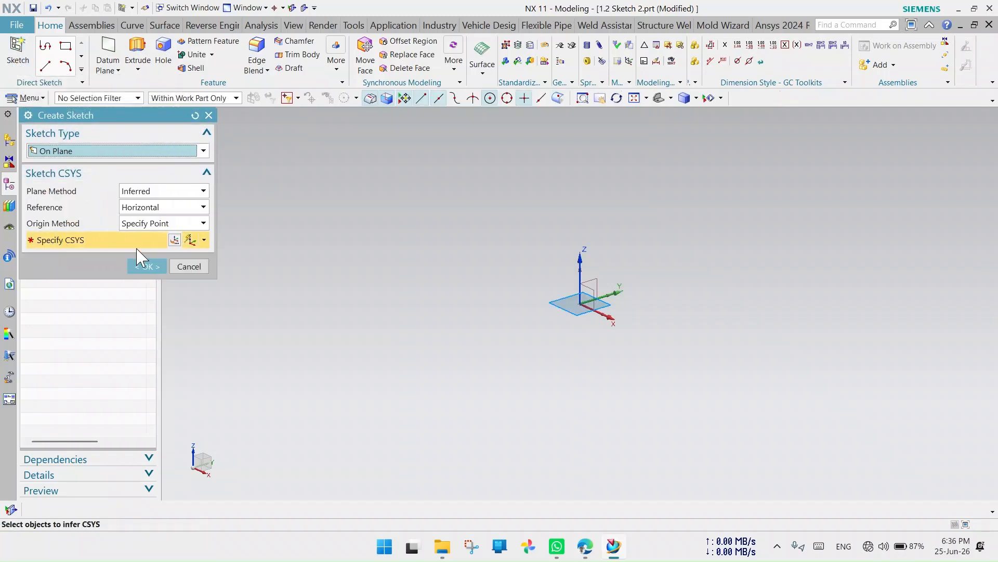
pyautogui.click(149, 268)
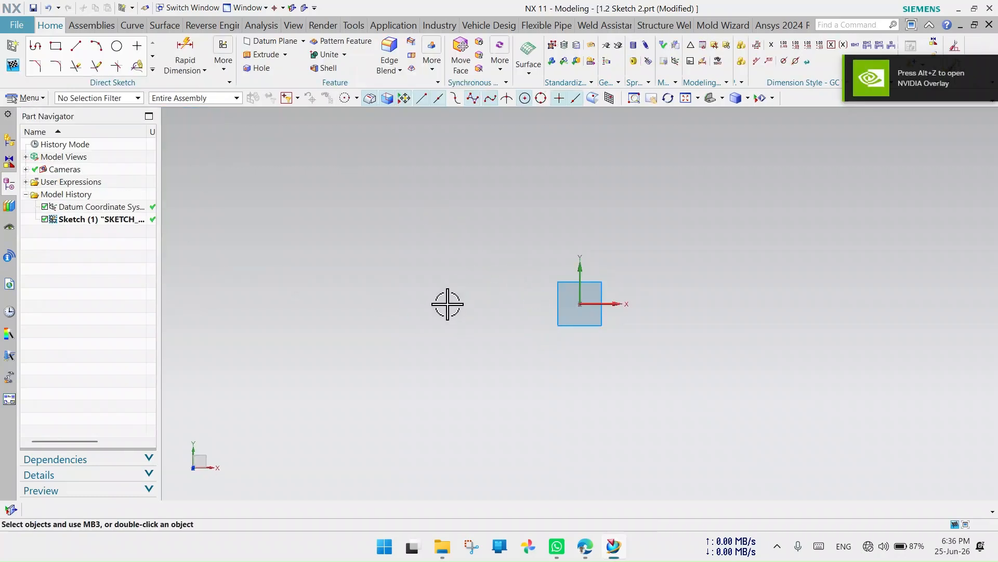
# Place the Sketching (2).pdf reference drawing in the browser side by side with NX, giving NX the wider share.
pyautogui.click(584, 546)
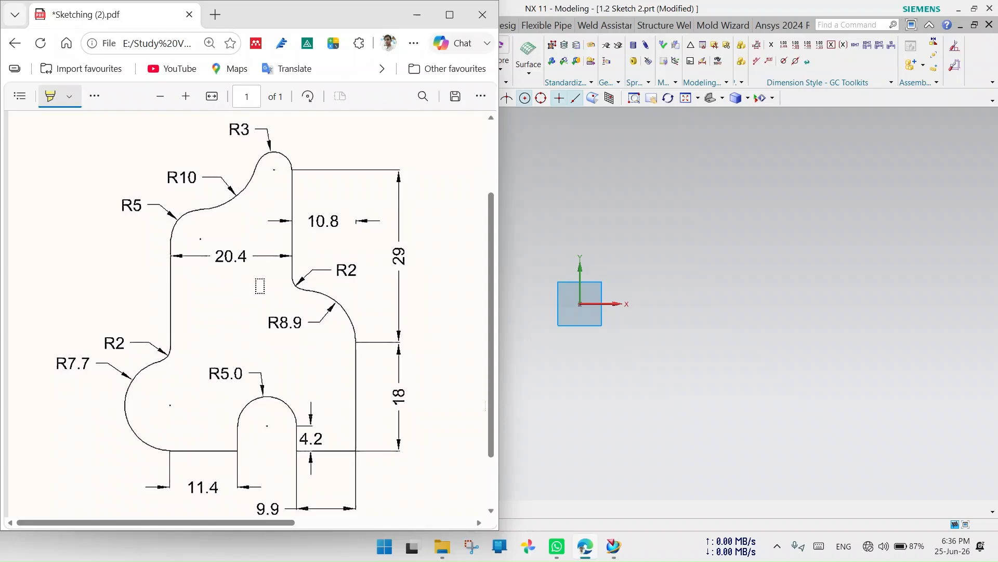
pyautogui.click(749, 298)
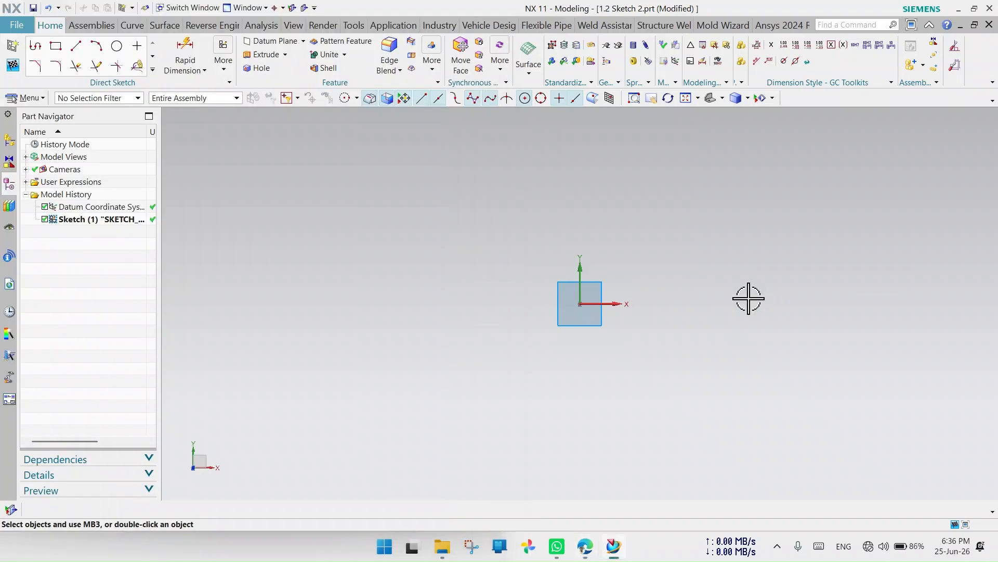
pyautogui.press('super+Right')
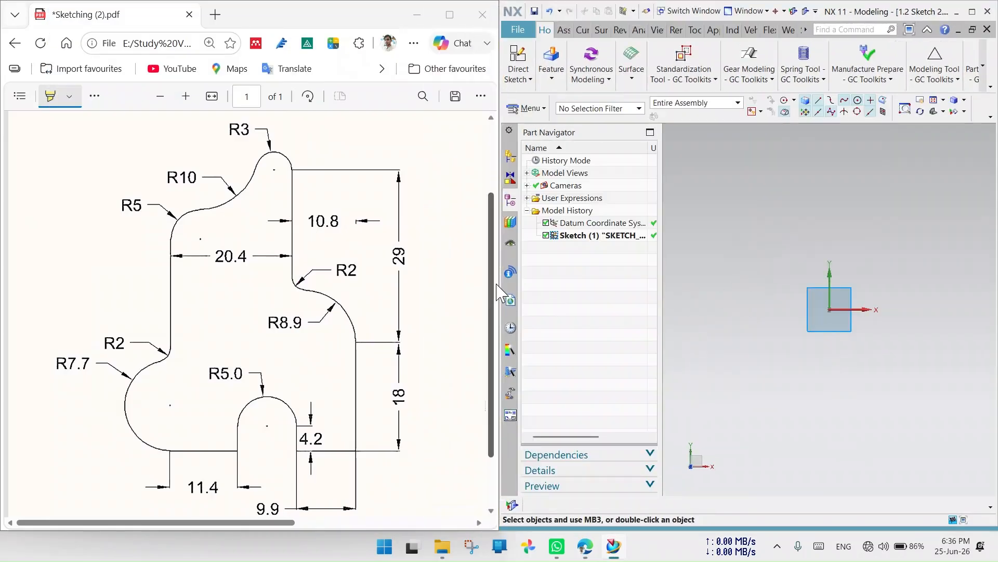
pyautogui.moveTo(498, 283); pyautogui.dragTo(426, 291)
pyautogui.moveTo(220, 524)
pyautogui.mouseDown()
pyautogui.moveTo(255, 517)
pyautogui.moveTo(223, 516)
pyautogui.moveTo(232, 519)
pyautogui.mouseUp()
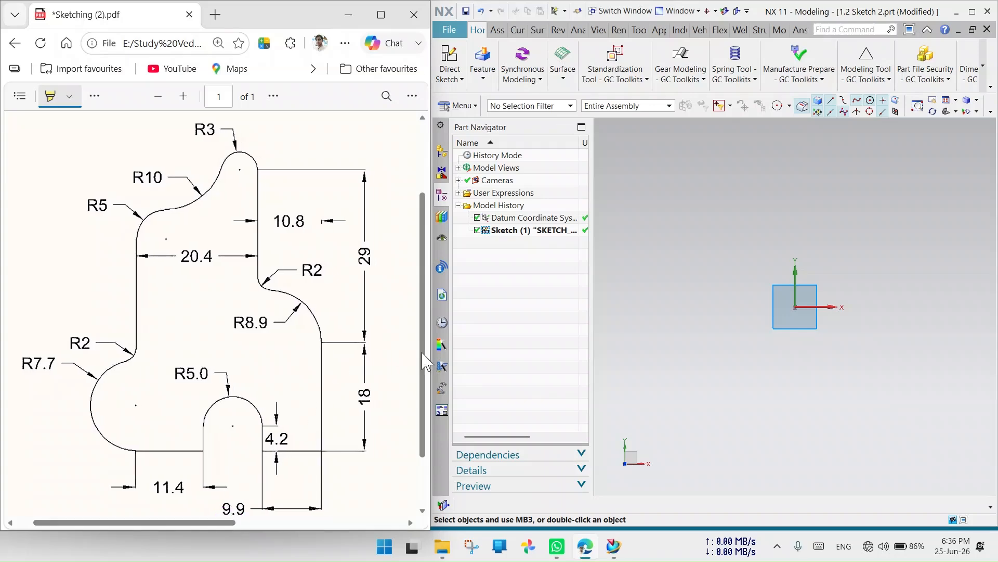
pyautogui.moveTo(418, 354); pyautogui.dragTo(404, 346)
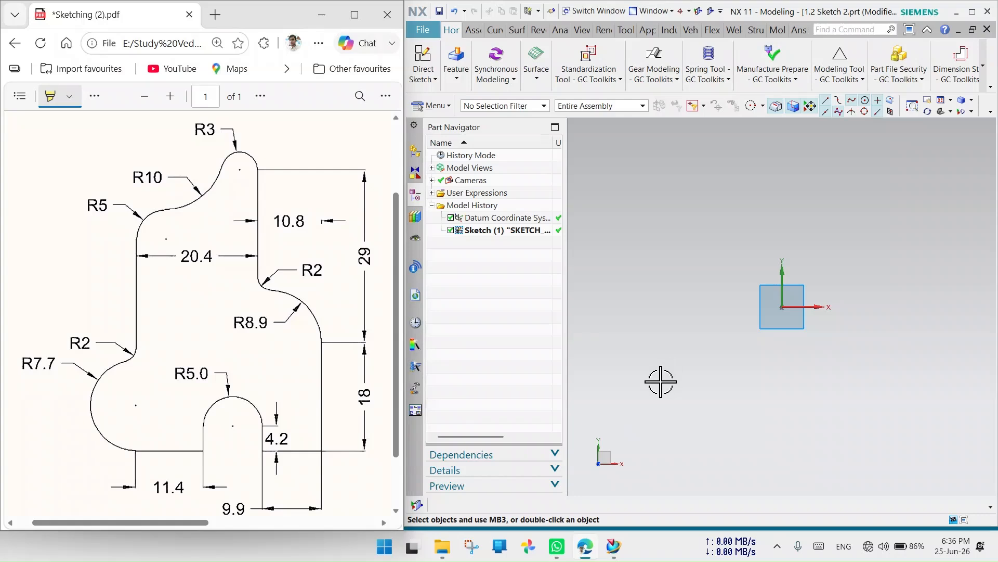
# Highlight the R7.7 arc in the PDF drawing and sketch a circle about 75 mm in diameter centred on the NX sketch origin.
pyautogui.click(495, 30)
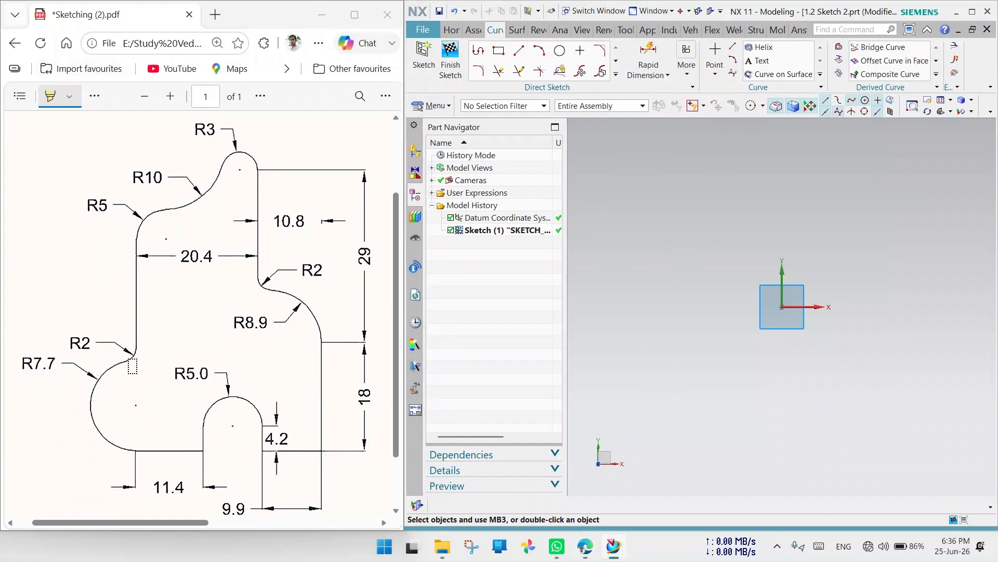
pyautogui.moveTo(140, 357)
pyautogui.mouseDown()
pyautogui.moveTo(118, 352)
pyautogui.moveTo(96, 375)
pyautogui.moveTo(116, 457)
pyautogui.moveTo(159, 453)
pyautogui.moveTo(89, 383)
pyautogui.moveTo(136, 376)
pyautogui.mouseUp()
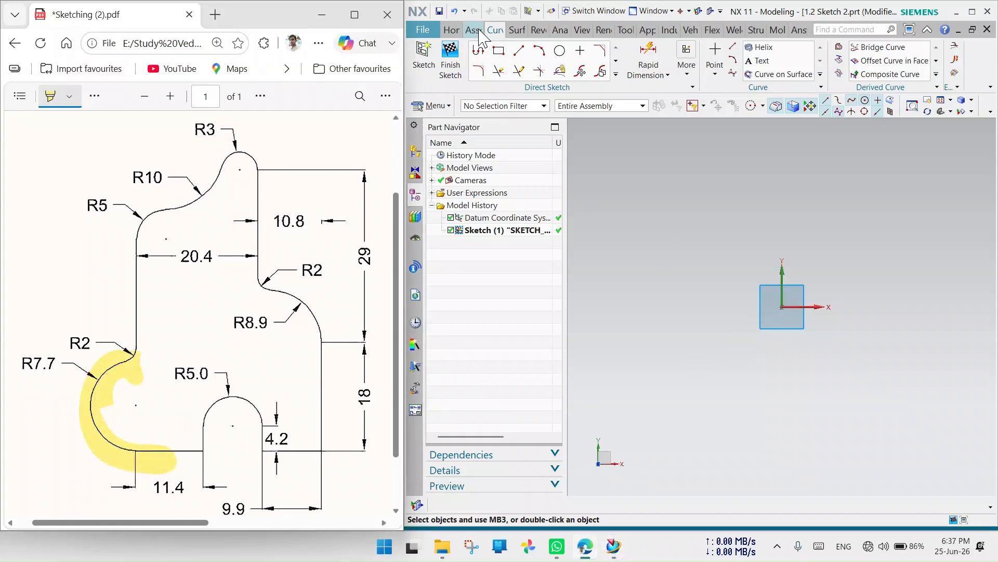
pyautogui.click(560, 51)
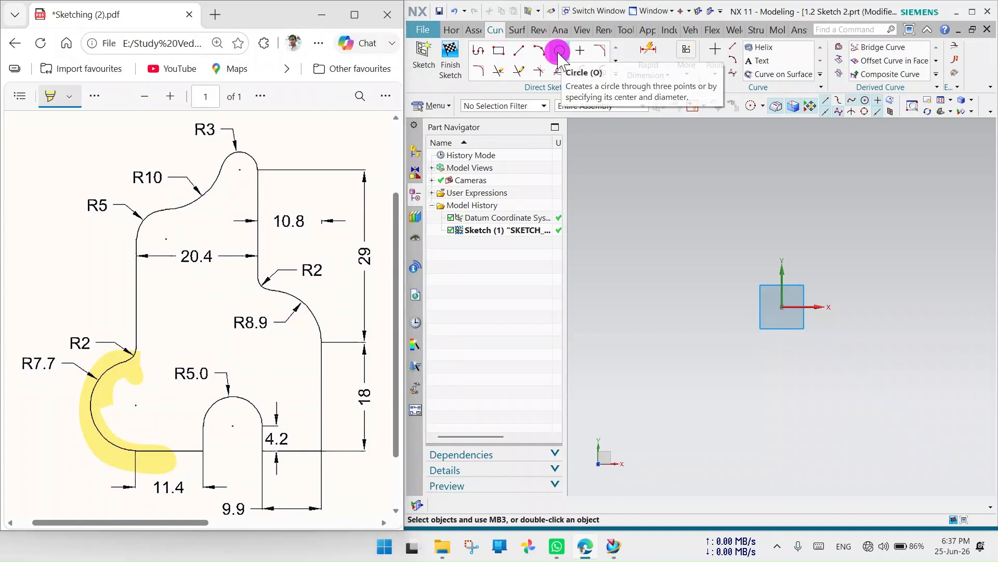
pyautogui.click(782, 307)
pyautogui.click(820, 369)
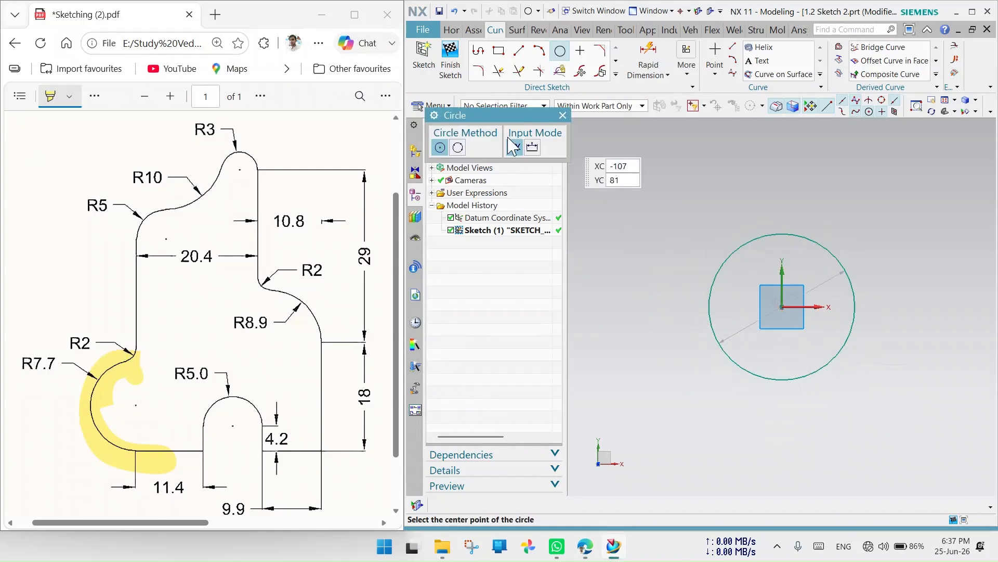
pyautogui.click(562, 116)
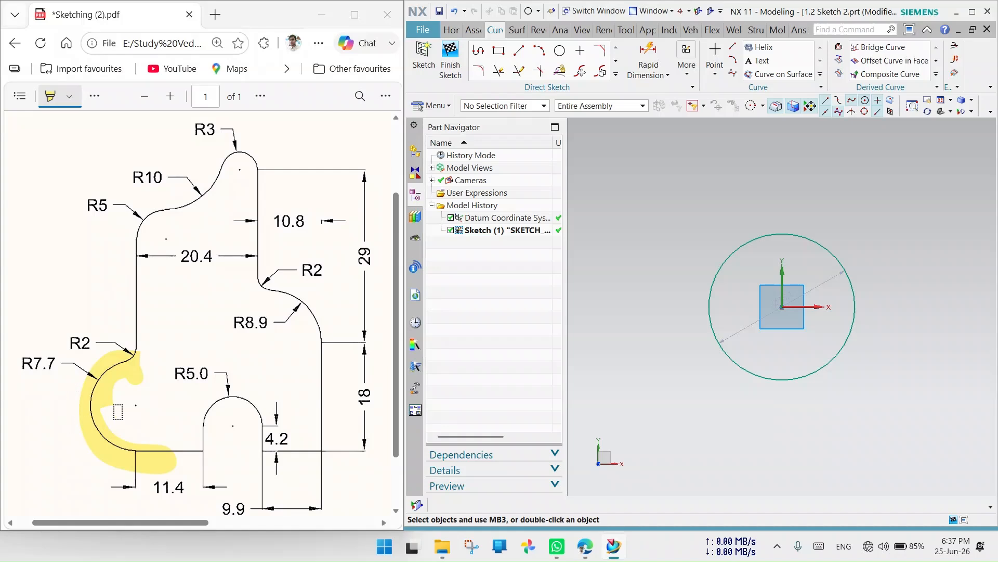
# Dimension the circle's diameter with Rapid Dimension and set it to 15.4 mm.
pyautogui.click(651, 50)
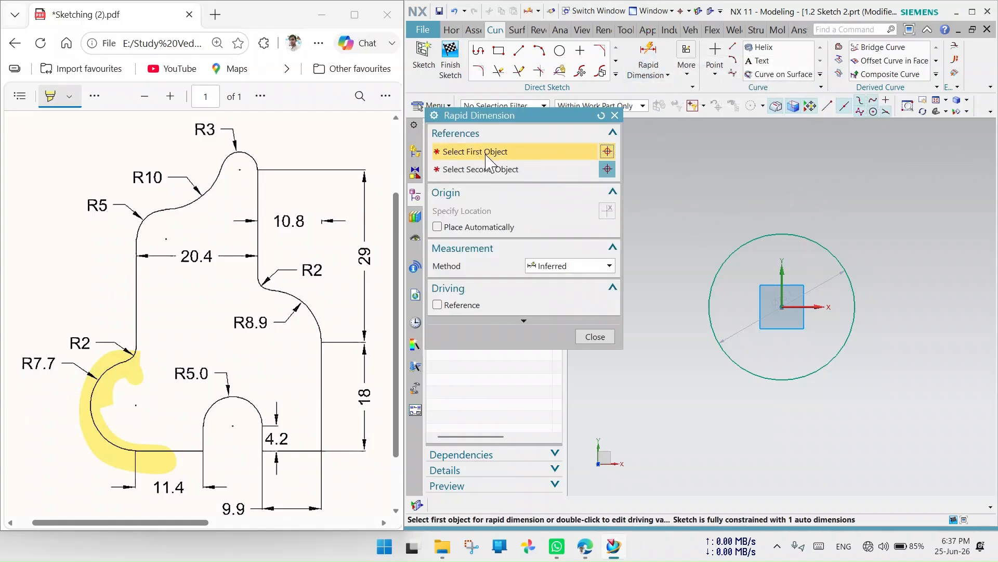
pyautogui.click(767, 234)
pyautogui.click(686, 204)
pyautogui.write('15.4')
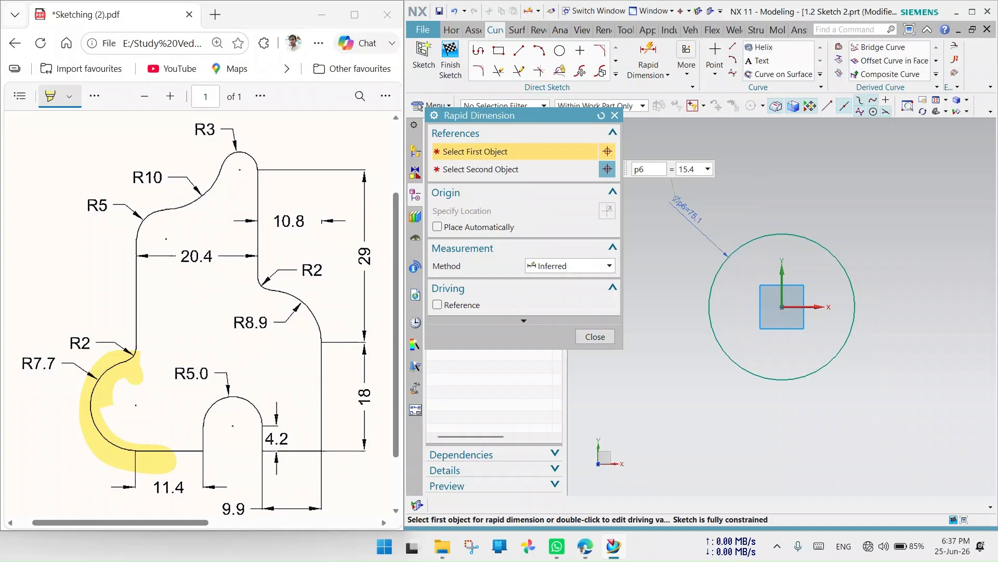
pyautogui.press('Return')
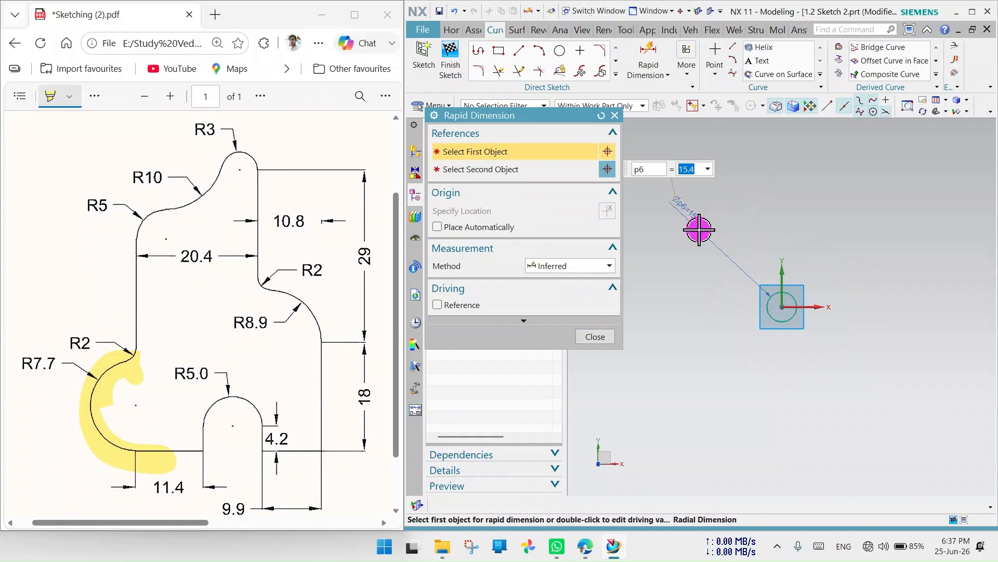
pyautogui.click(732, 266)
pyautogui.scroll(5, 788, 292)
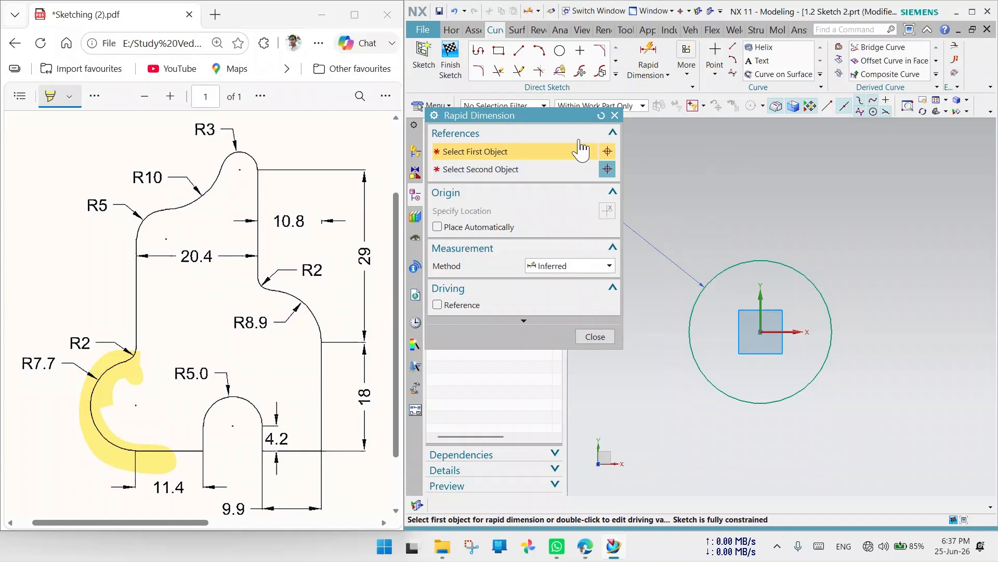
pyautogui.click(615, 115)
# Draw a vertical line about 13.5 mm long upward from the circle's centre and extend it down to the circle's lower edge.
pyautogui.click(519, 50)
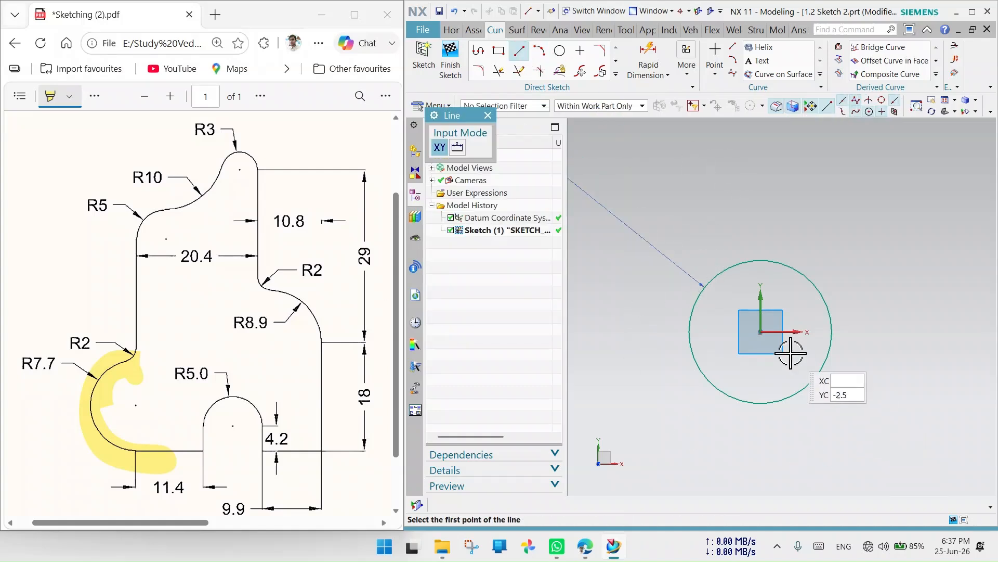
pyautogui.click(760, 331)
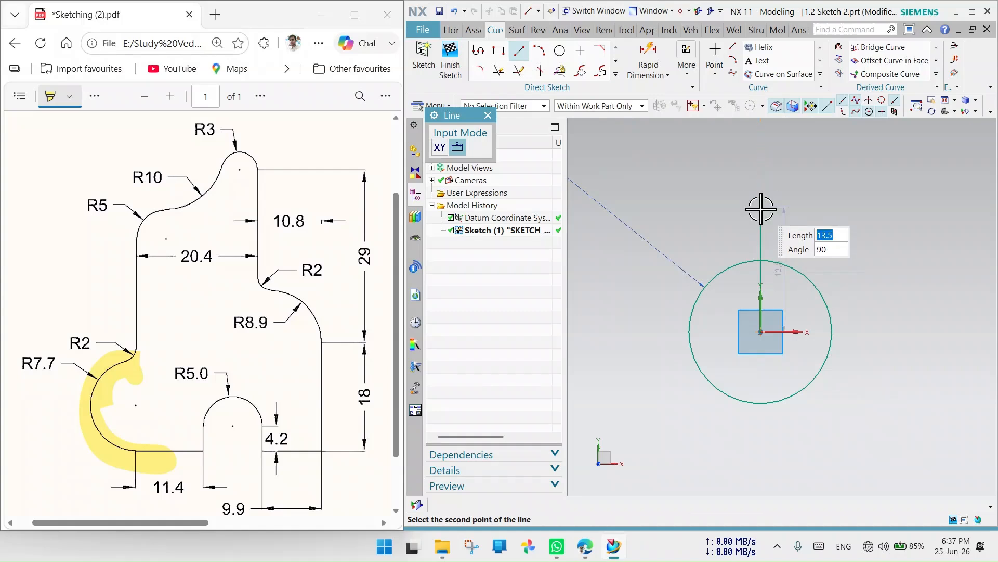
pyautogui.click(760, 208)
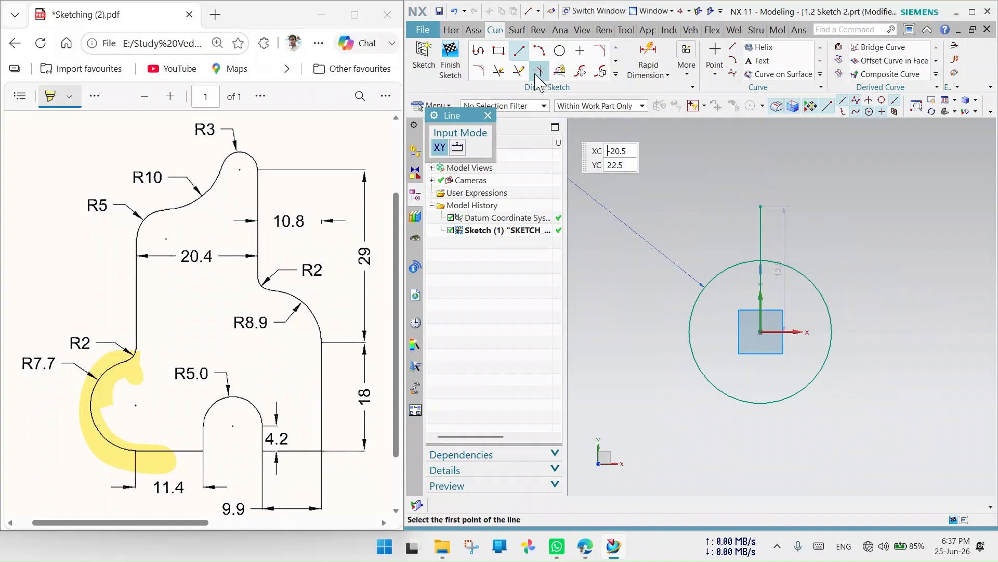
pyautogui.click(519, 71)
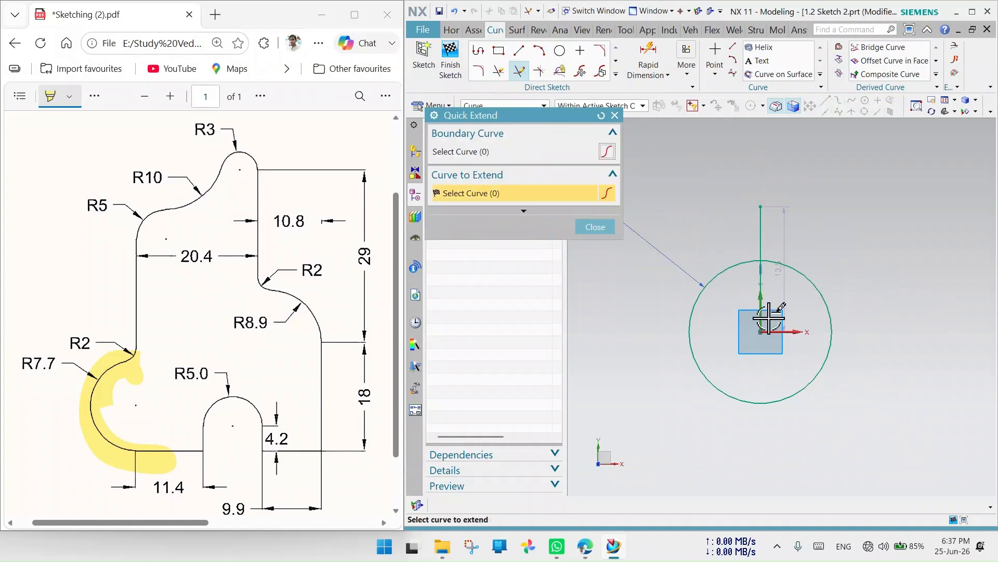
pyautogui.click(761, 291)
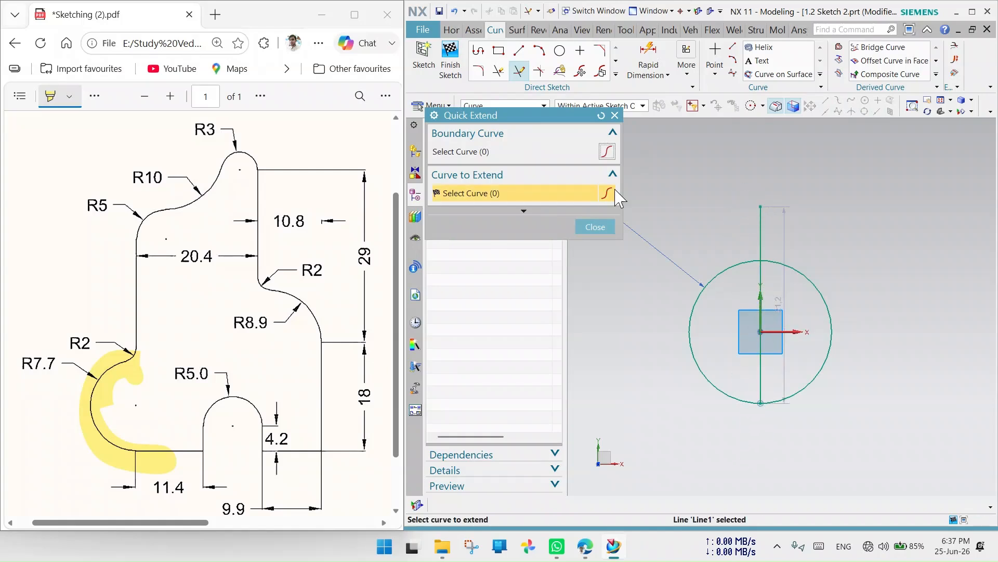
pyautogui.click(614, 115)
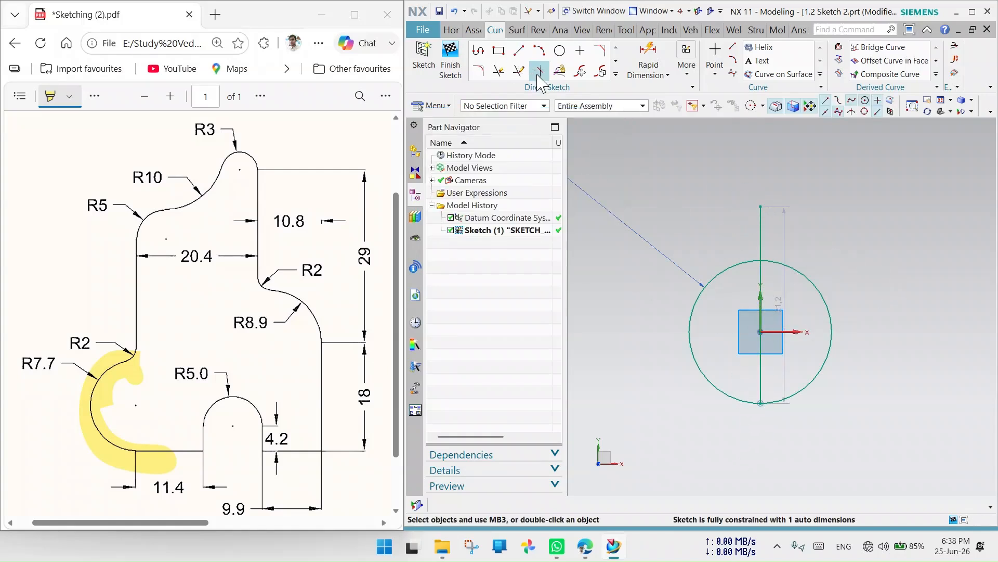
# Trim the vertical line's portion above the circle and convert the remaining line to a reference line.
pyautogui.click(498, 71)
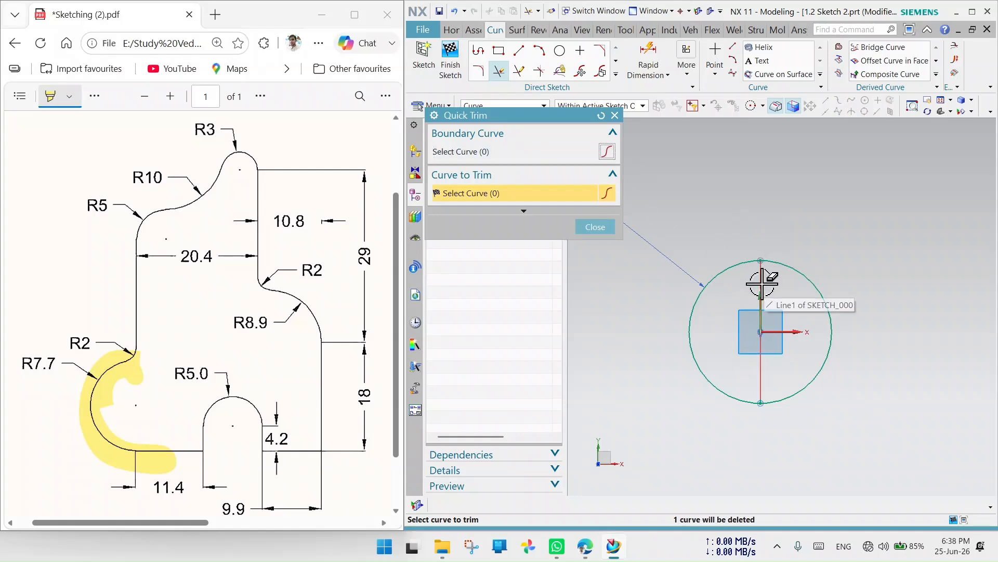
pyautogui.rightClick(761, 284)
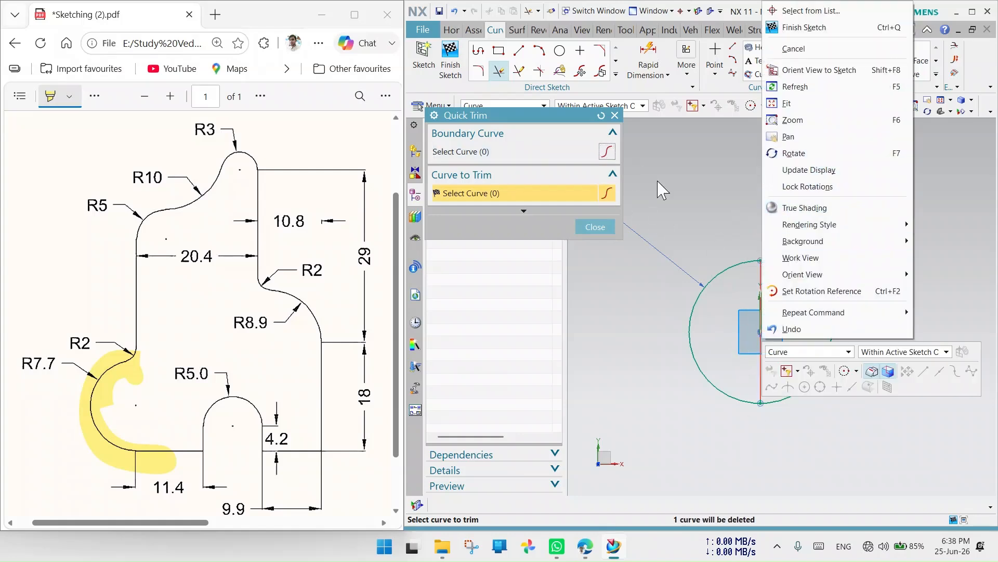
pyautogui.click(615, 115)
pyautogui.rightClick(760, 369)
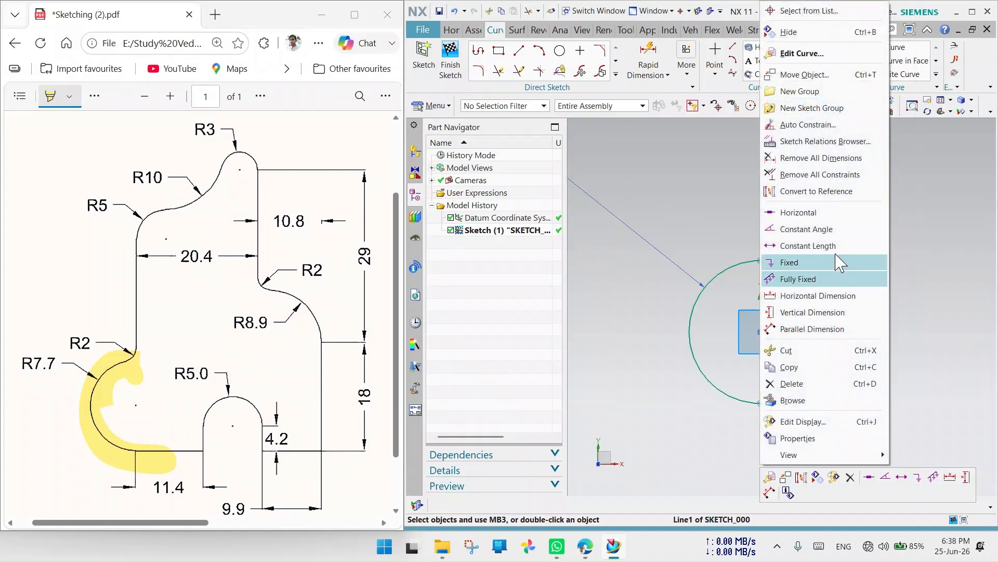
pyautogui.click(824, 192)
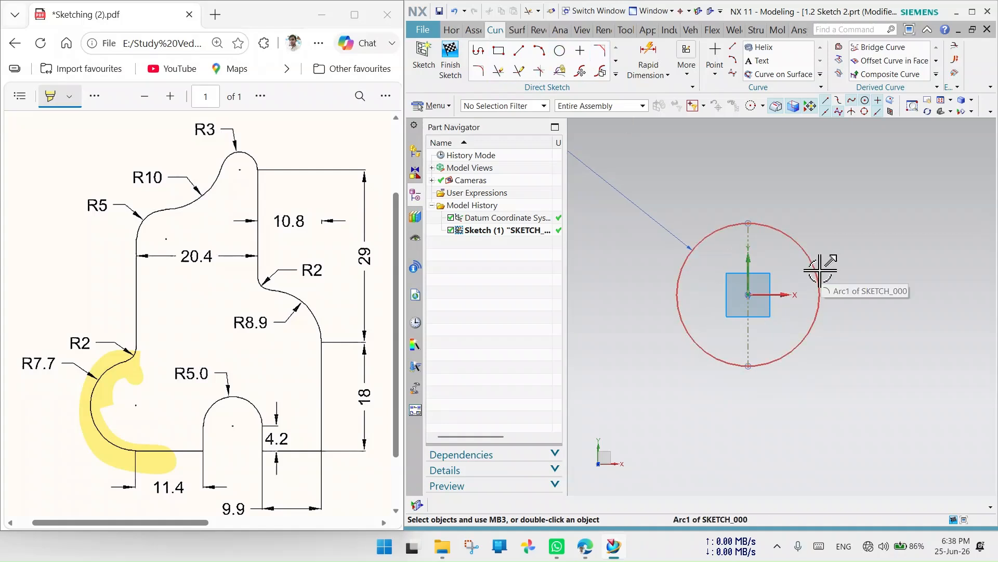
# Trim away the right half of the circle with Quick Trim, keeping the left semicircle.
pyautogui.click(498, 71)
pyautogui.click(820, 276)
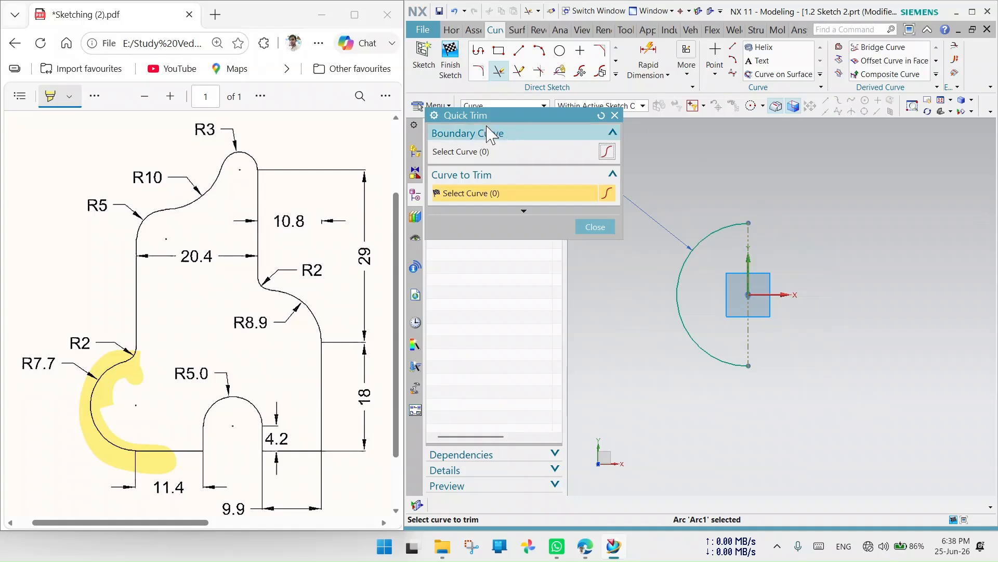
pyautogui.click(615, 115)
# Highlight the 11.4 mm horizontal bottom edge beside the R7.7 arc in the PDF drawing.
pyautogui.moveTo(143, 453); pyautogui.dragTo(213, 449)
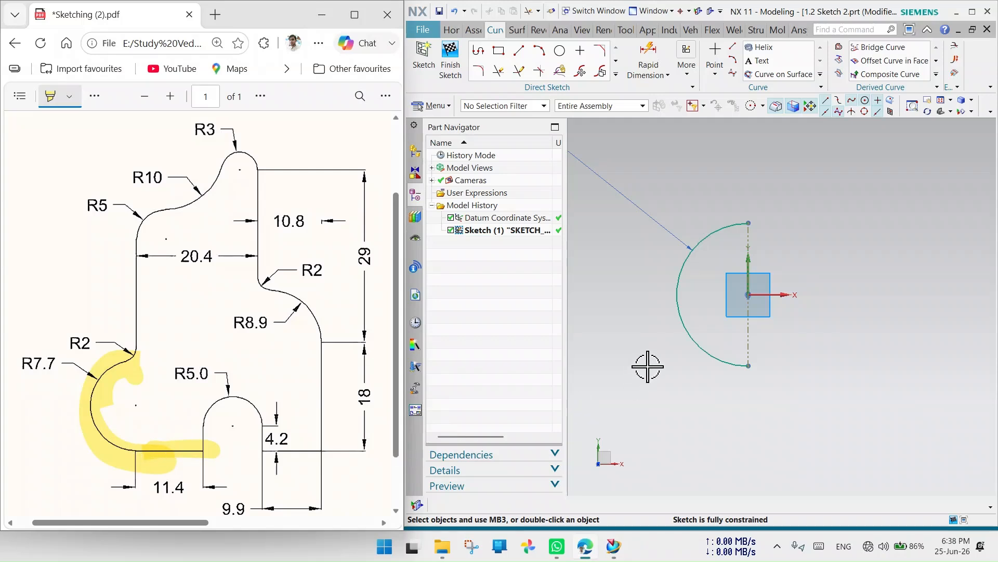
# Draw a horizontal line about 16.5 mm long just below the semicircle, starting slightly left of its lower endpoint.
pyautogui.click(519, 51)
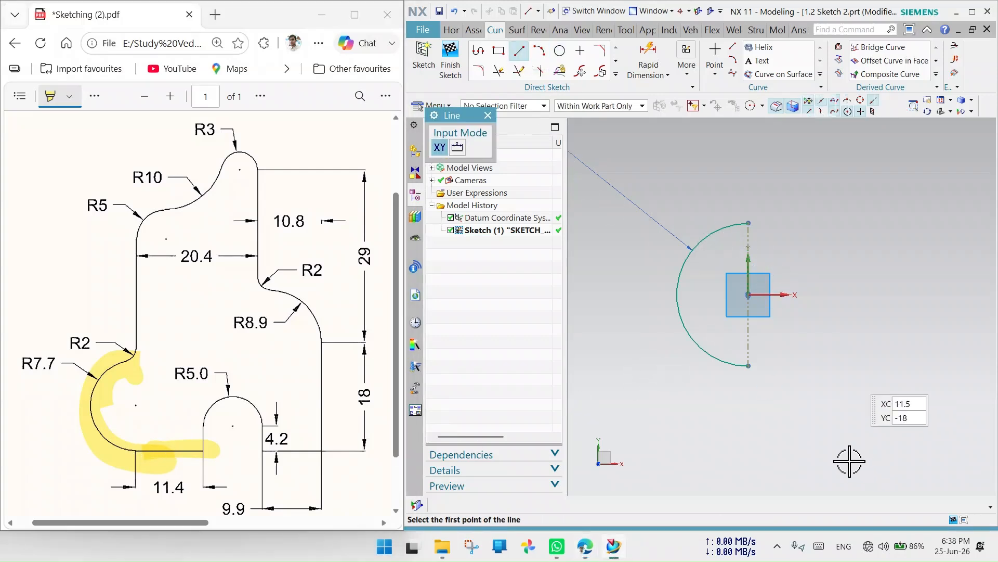
pyautogui.click(730, 406)
pyautogui.click(883, 406)
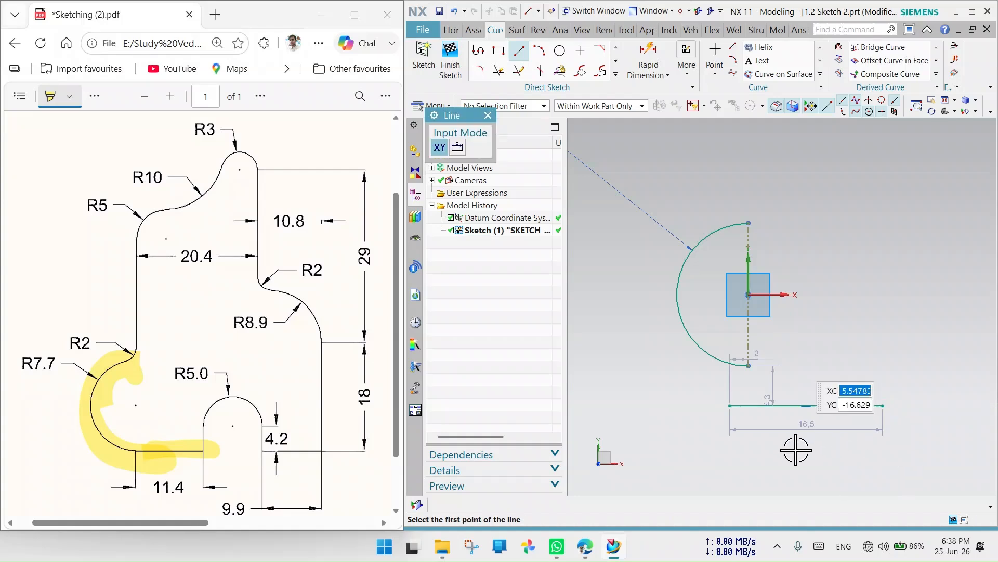
pyautogui.click(488, 116)
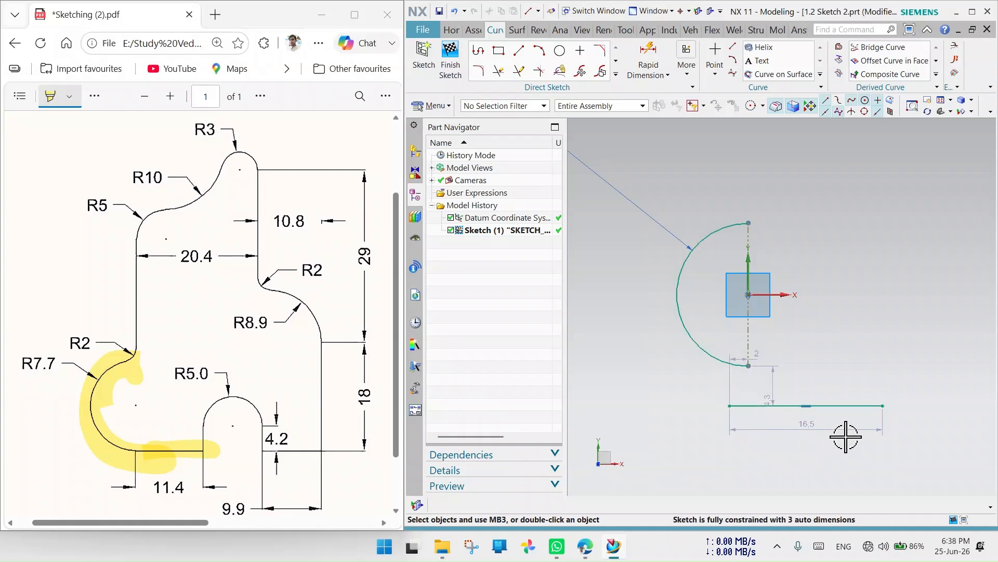
# Make the horizontal line tangent to the R7.7 semicircle.
pyautogui.click(739, 406)
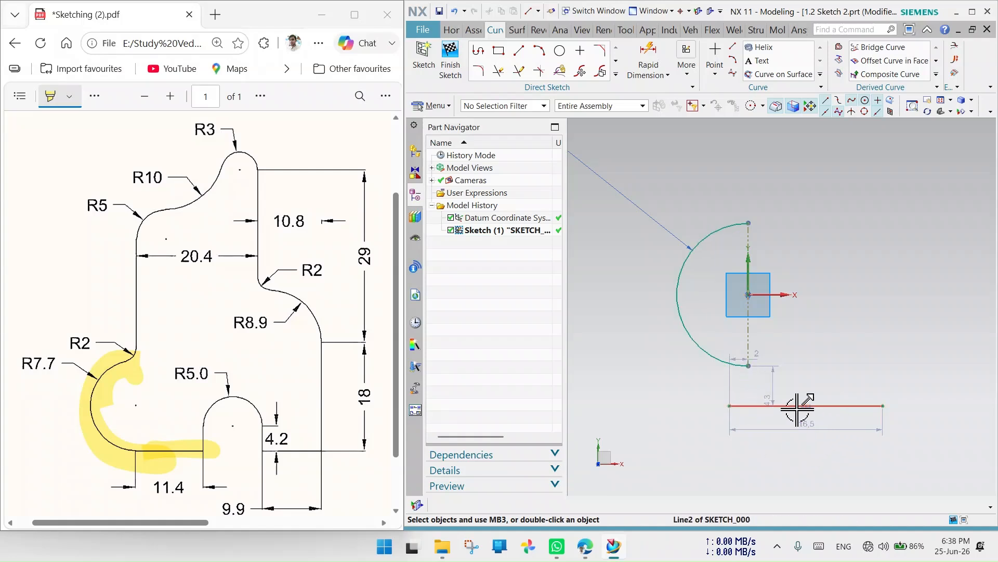
pyautogui.click(829, 405)
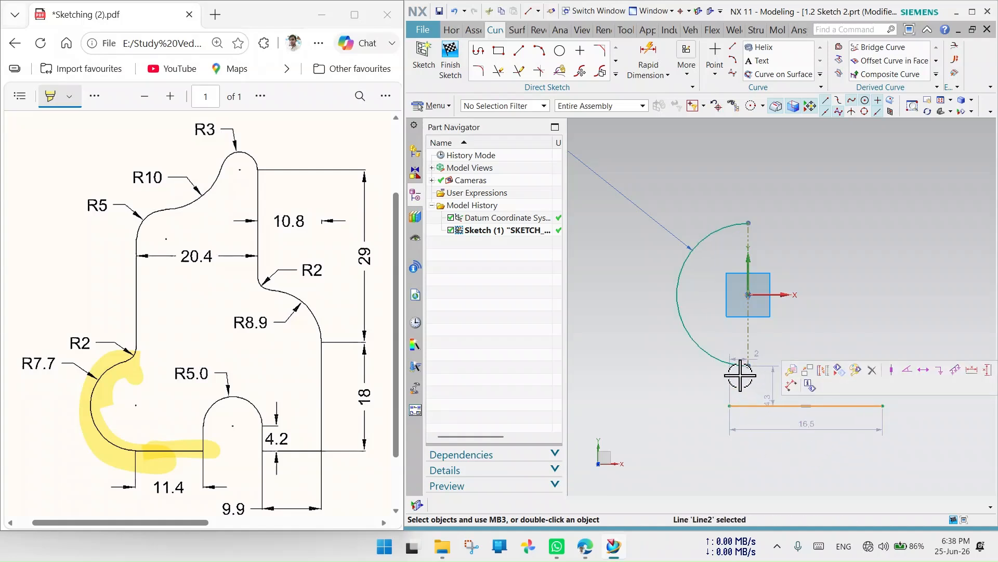
pyautogui.click(716, 357)
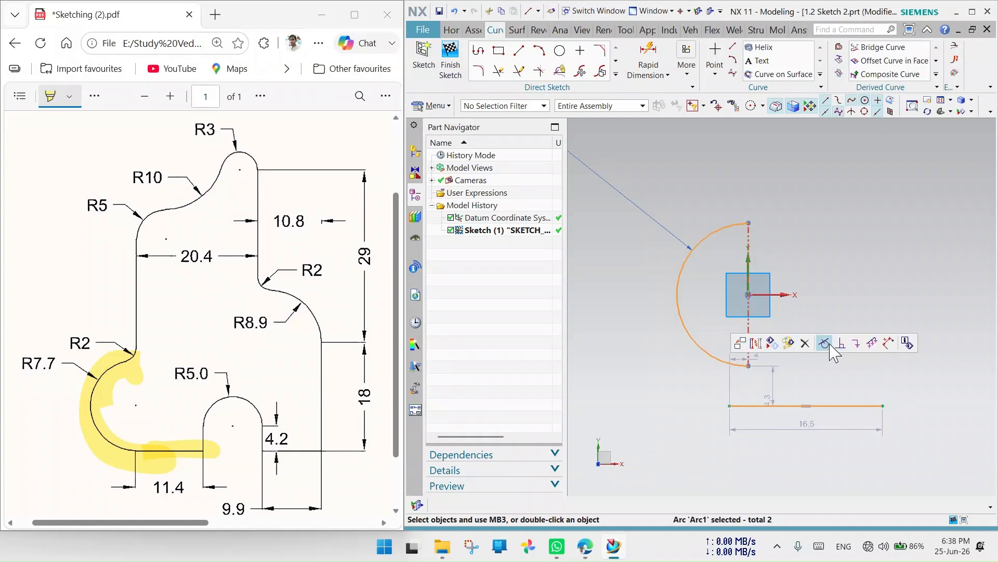
pyautogui.click(830, 344)
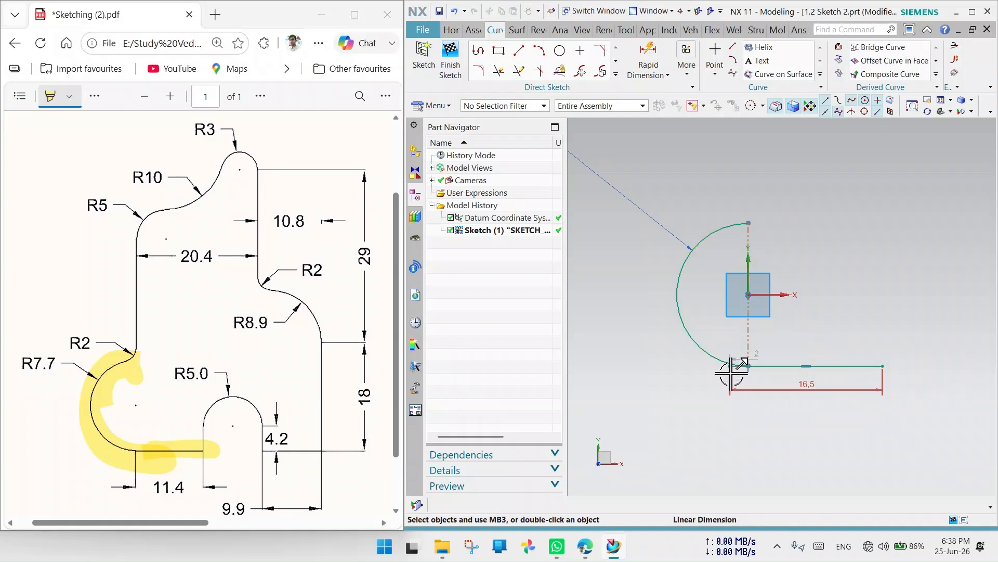
# Shorten the horizontal line's left end to clear the arc, then use Quick Extend to bring it to the arc's lower endpoint.
pyautogui.moveTo(731, 366); pyautogui.dragTo(774, 366)
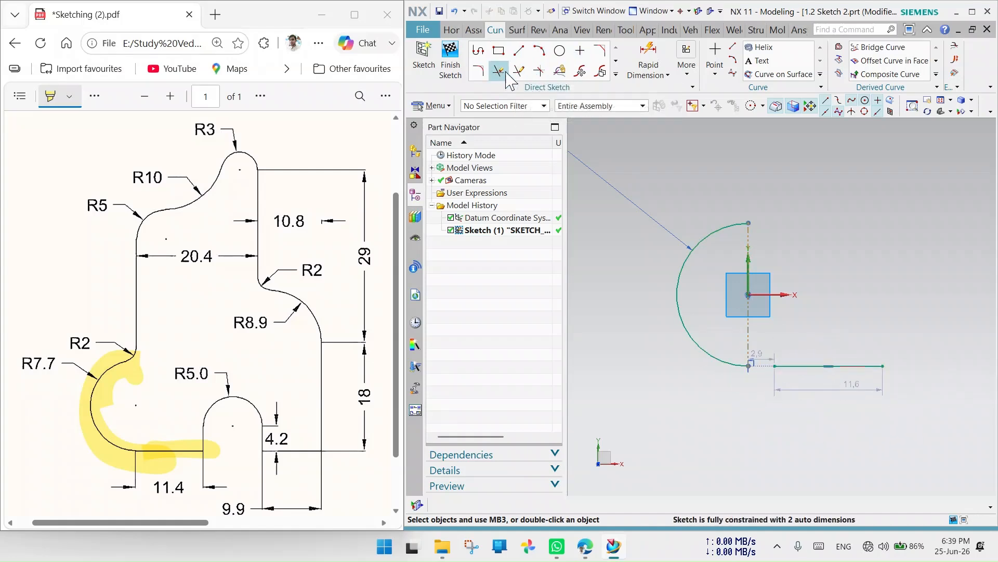
pyautogui.scroll(4, 784, 366)
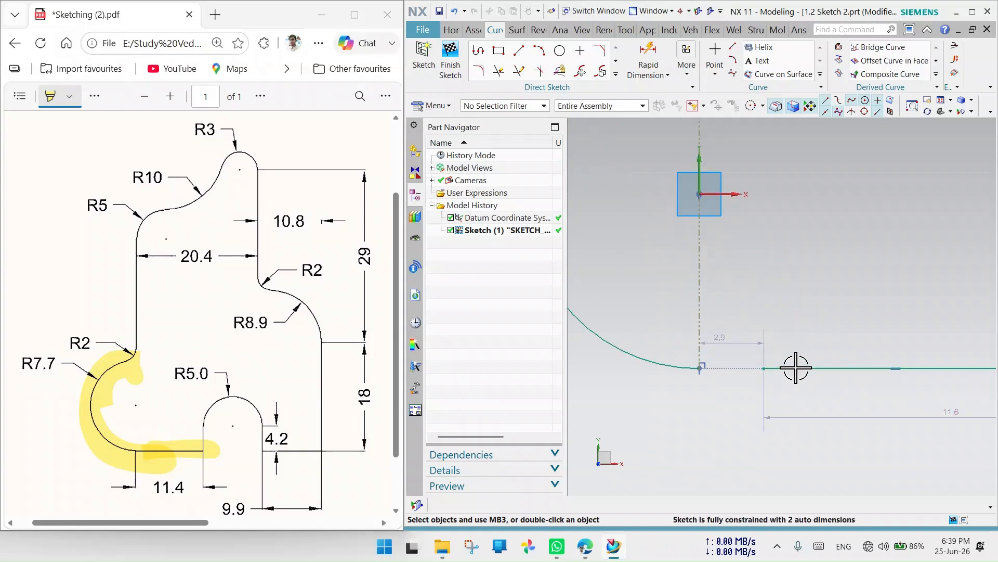
pyautogui.click(520, 74)
pyautogui.click(798, 368)
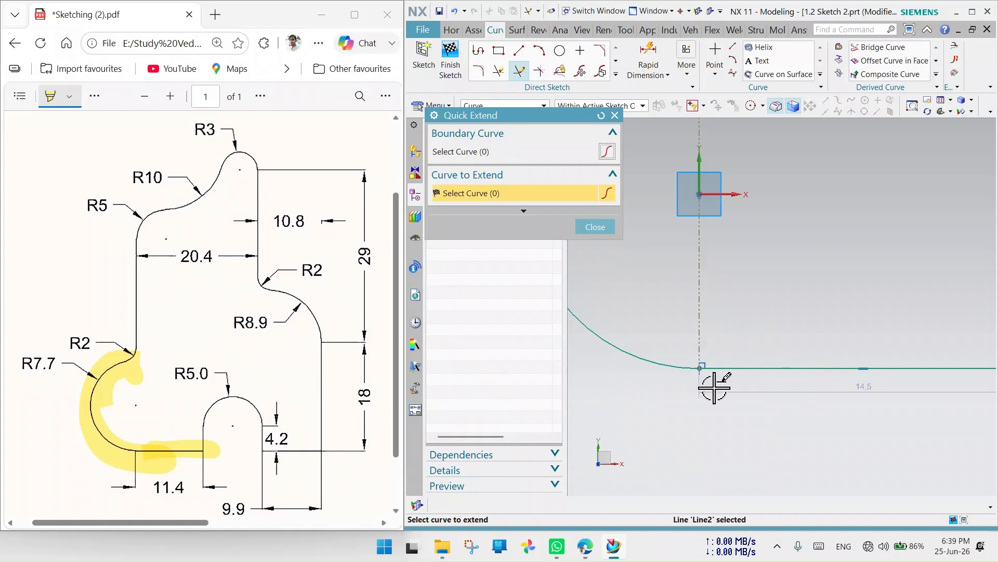
pyautogui.scroll(-3, 695, 379)
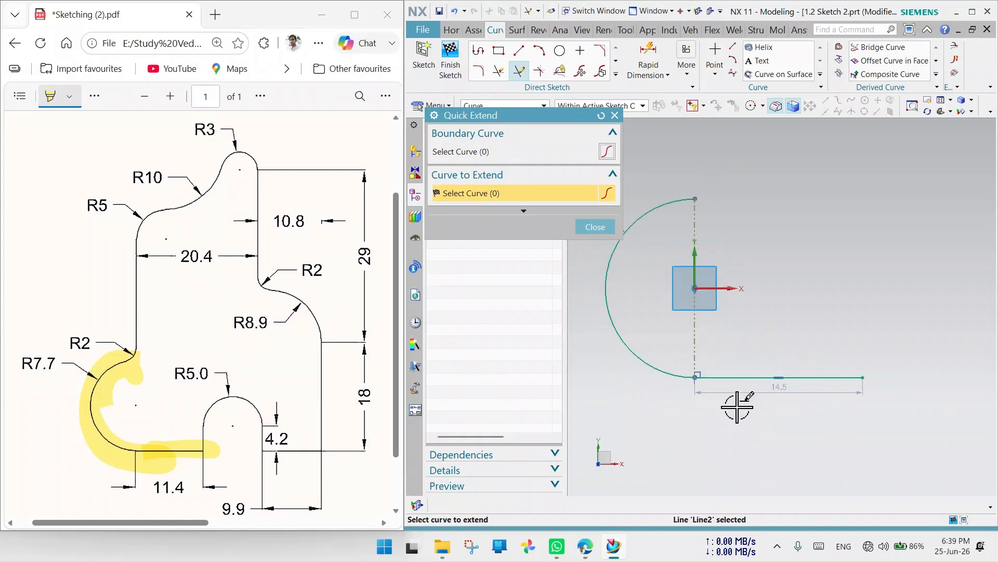
pyautogui.click(615, 115)
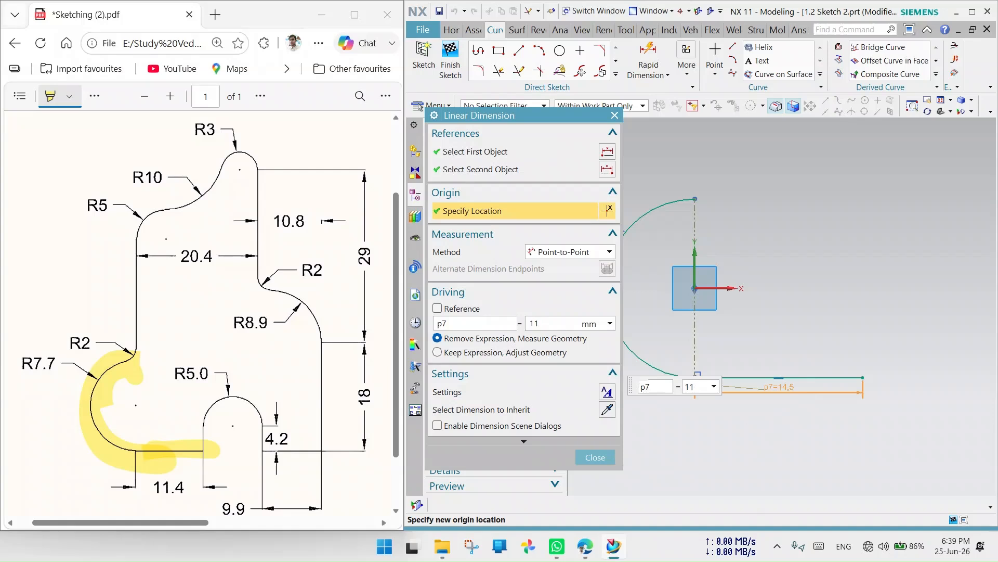
# Set the horizontal bottom line's length to 11.4 mm and highlight the short vertical edge beside it in the PDF drawing.
pyautogui.press('Return')
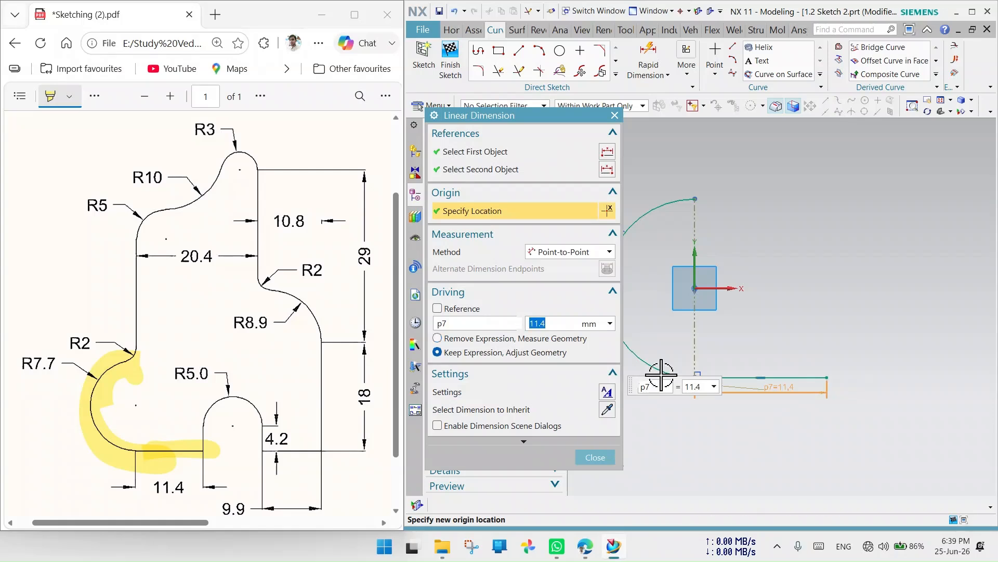
pyautogui.scroll(2, 925, 416)
pyautogui.scroll(-1, 805, 371)
pyautogui.moveTo(203, 464); pyautogui.dragTo(202, 410)
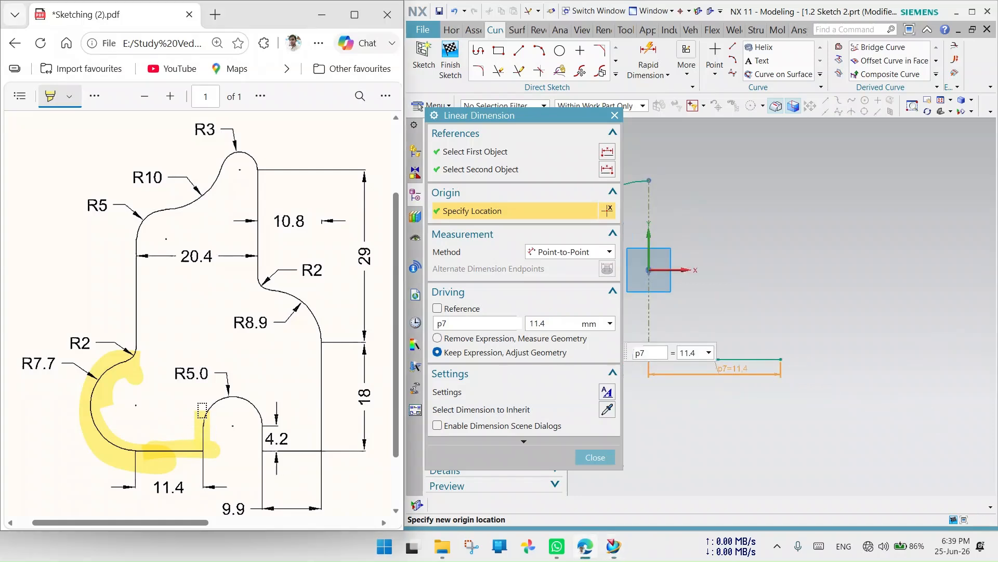
pyautogui.click(615, 115)
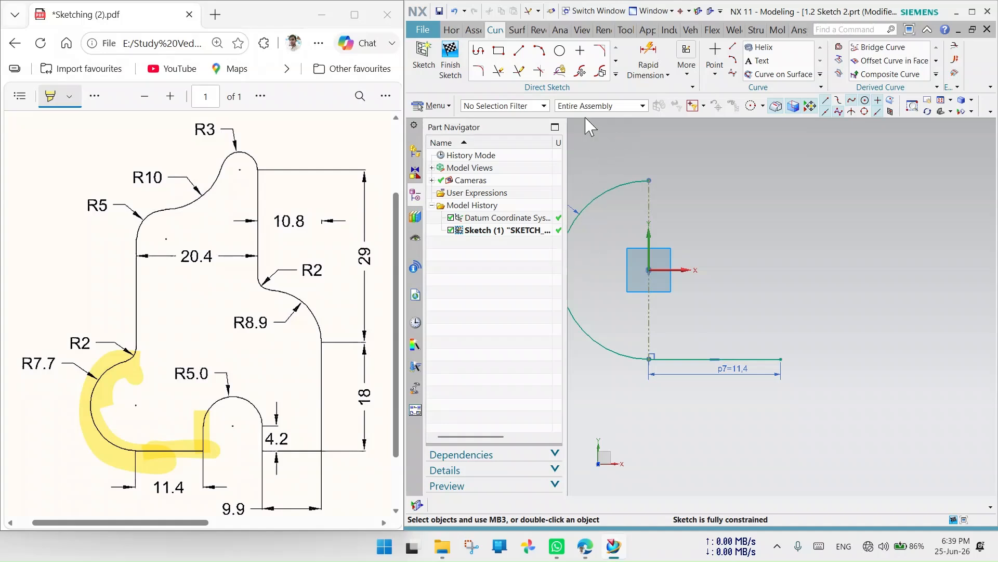
# Draw a 6.5 mm vertical line upward from the bottom line's right end and place its dimension on the line's left side.
pyautogui.click(521, 47)
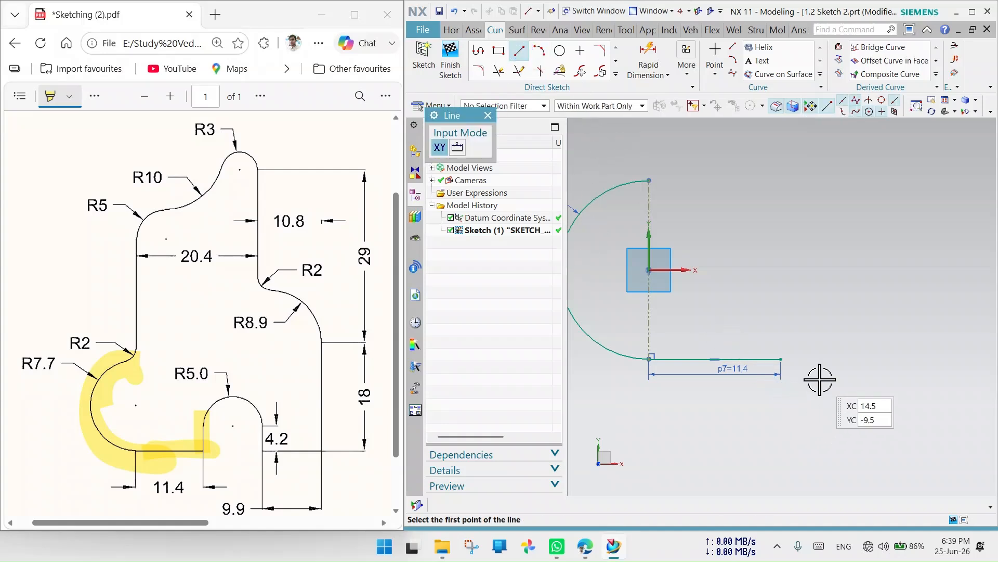
pyautogui.click(782, 358)
pyautogui.write('6.5')
pyautogui.press('Return')
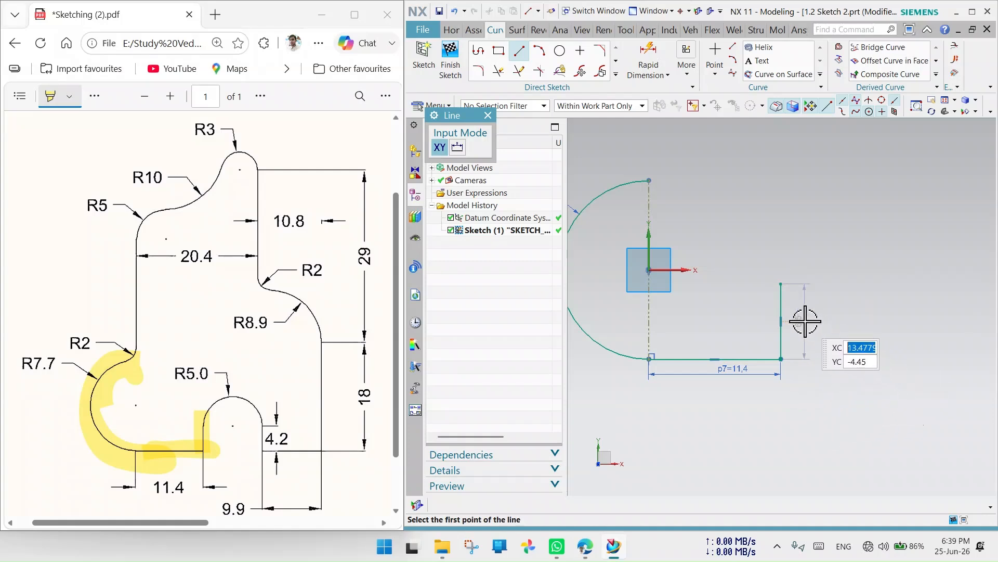
pyautogui.click(489, 120)
pyautogui.moveTo(802, 318); pyautogui.dragTo(745, 314)
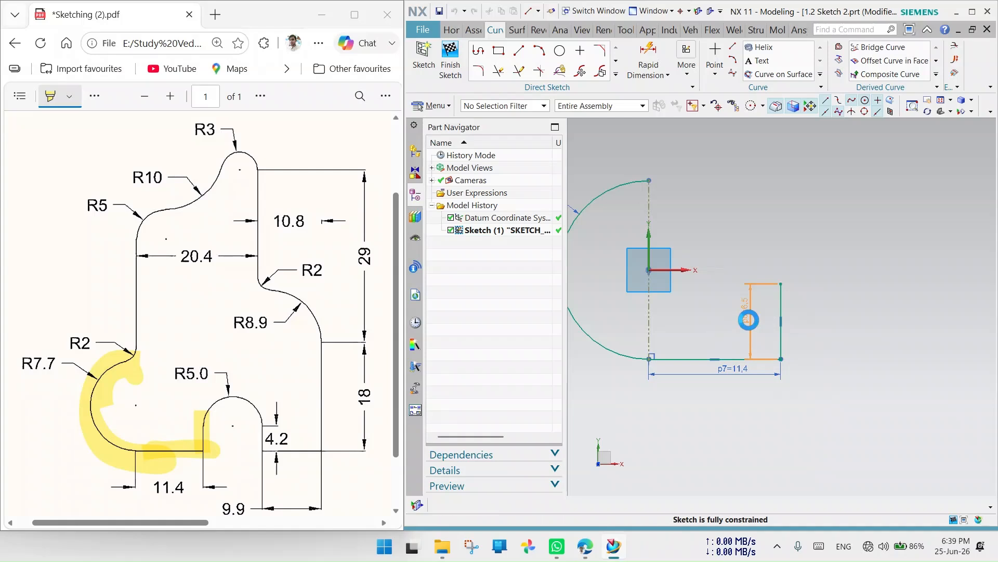
# Set the vertical line's length to 4.2 mm and highlight the matching 4.2 dimension in the PDF drawing.
pyautogui.doubleClick(749, 320)
pyautogui.write('4')
pyautogui.press('Return')
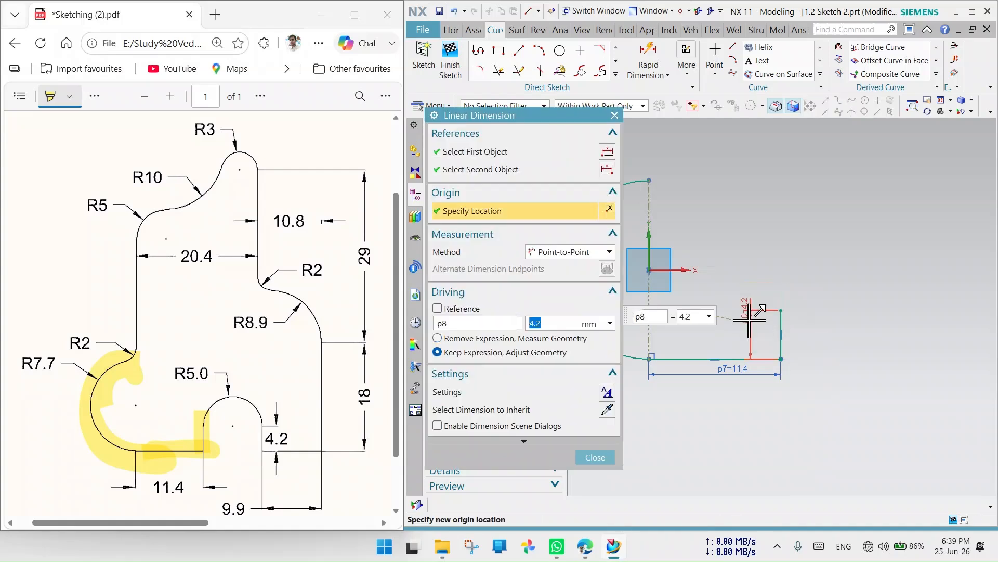
pyautogui.moveTo(268, 447); pyautogui.dragTo(276, 424)
pyautogui.click(614, 115)
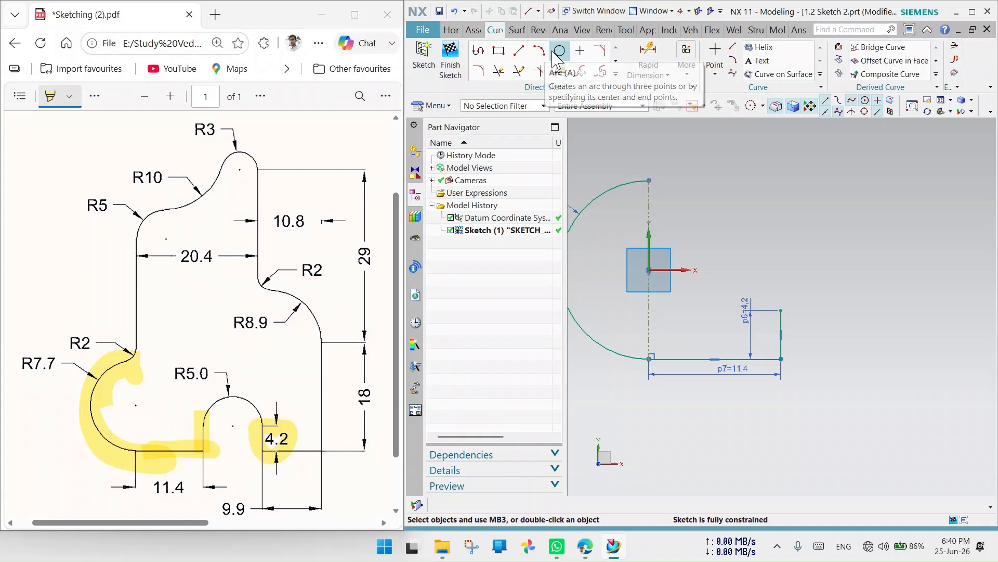
pyautogui.click(560, 52)
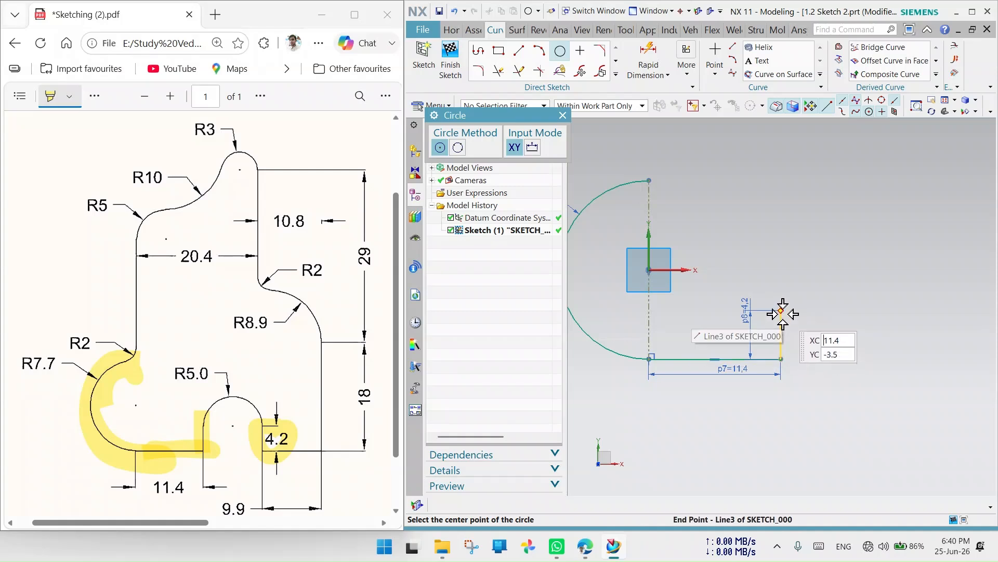
pyautogui.click(829, 311)
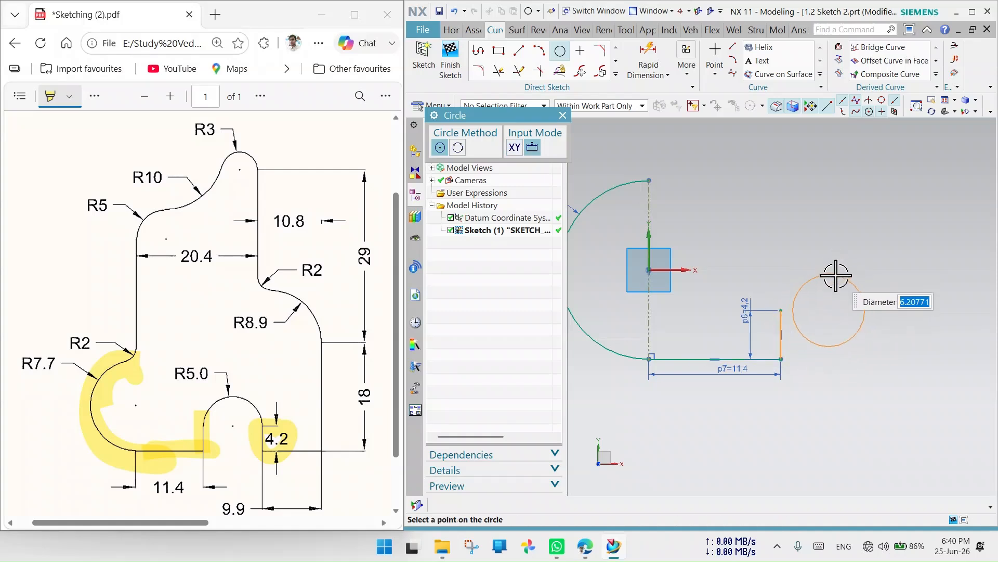
pyautogui.click(833, 262)
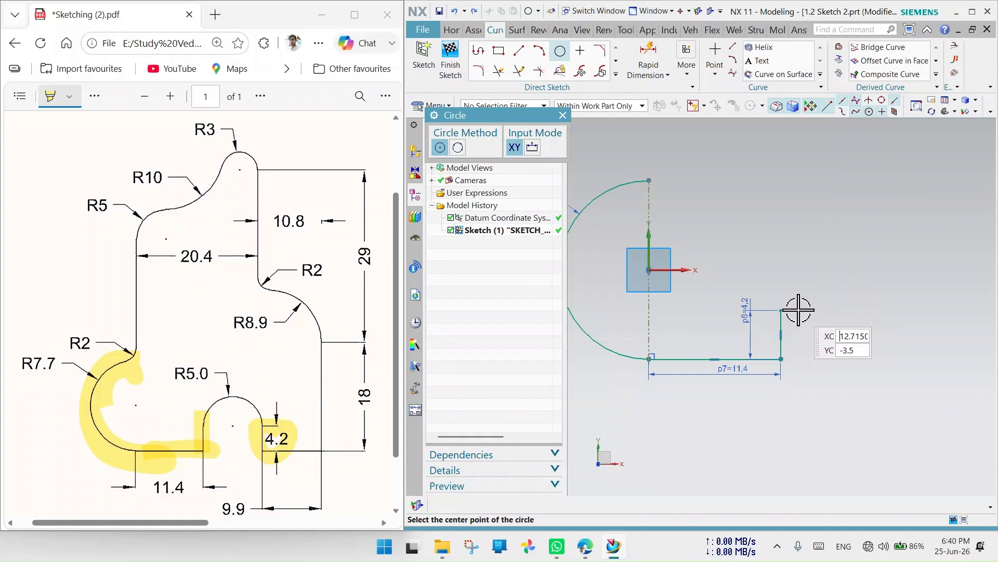
pyautogui.click(831, 310)
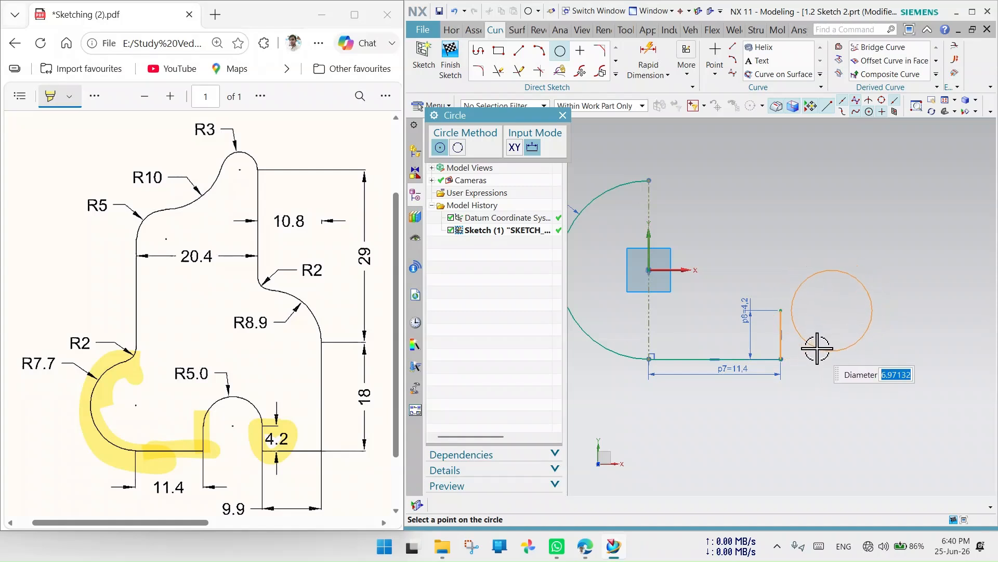
pyautogui.click(817, 347)
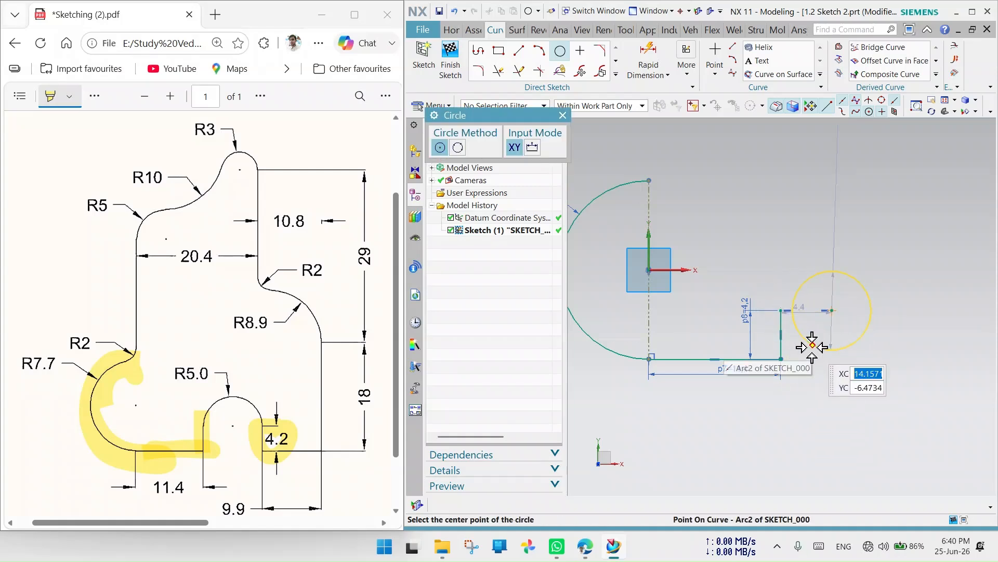
# Draw a circle about 7.9 mm in diameter, centred level with the 4.2 mm vertical line's upper end and passing through that endpoint.
pyautogui.click(827, 311)
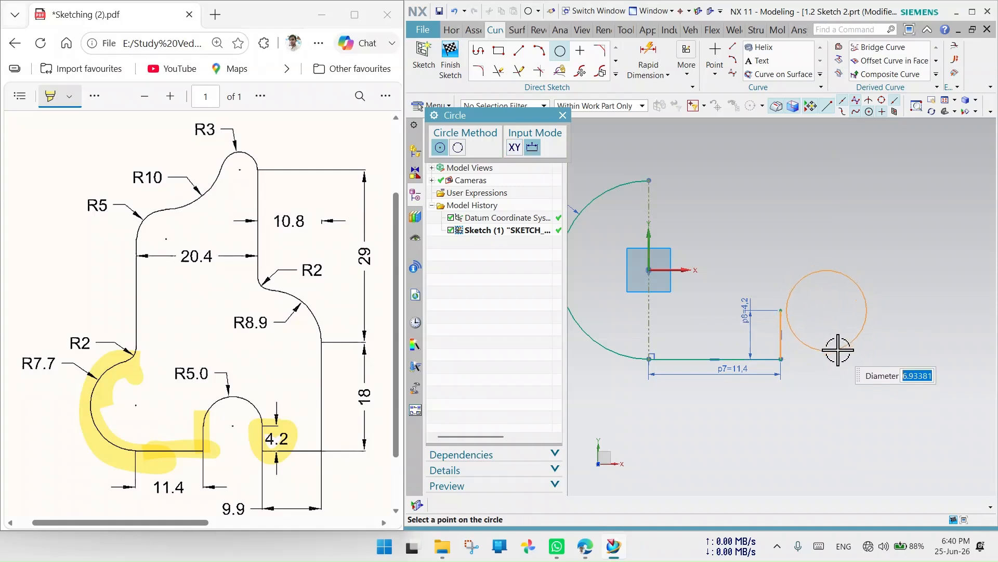
pyautogui.click(837, 353)
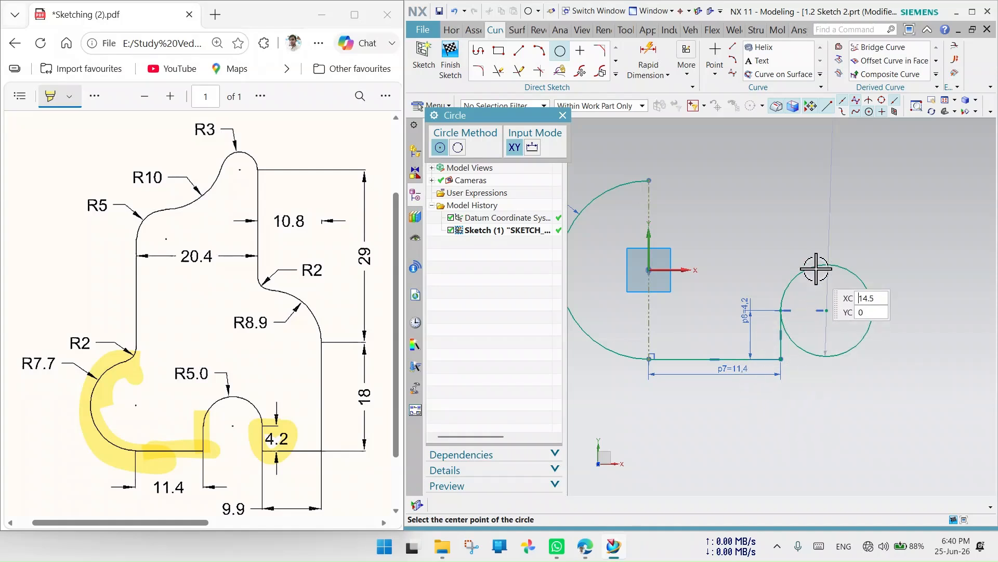
pyautogui.scroll(5, 785, 312)
pyautogui.scroll(-4, 768, 326)
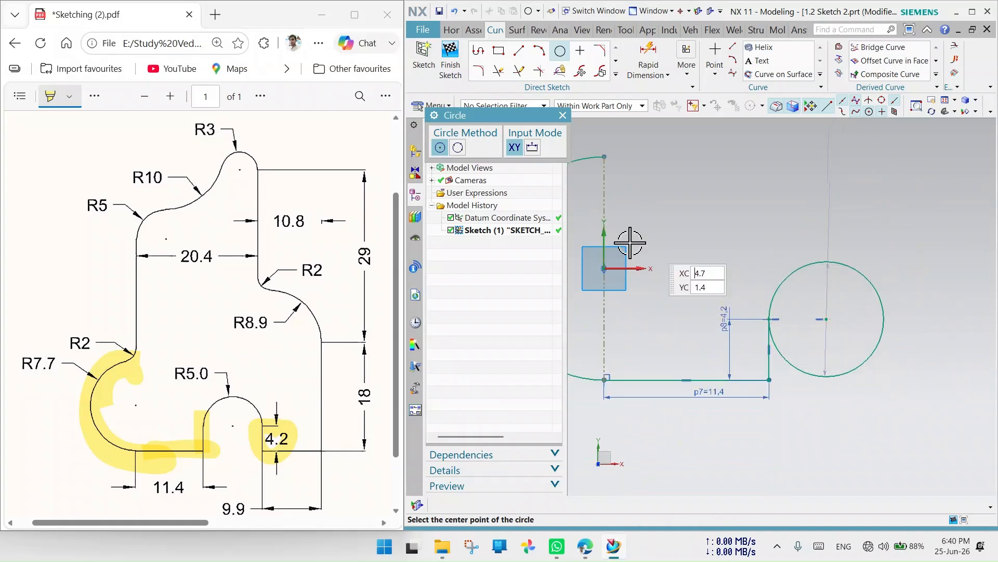
pyautogui.click(563, 115)
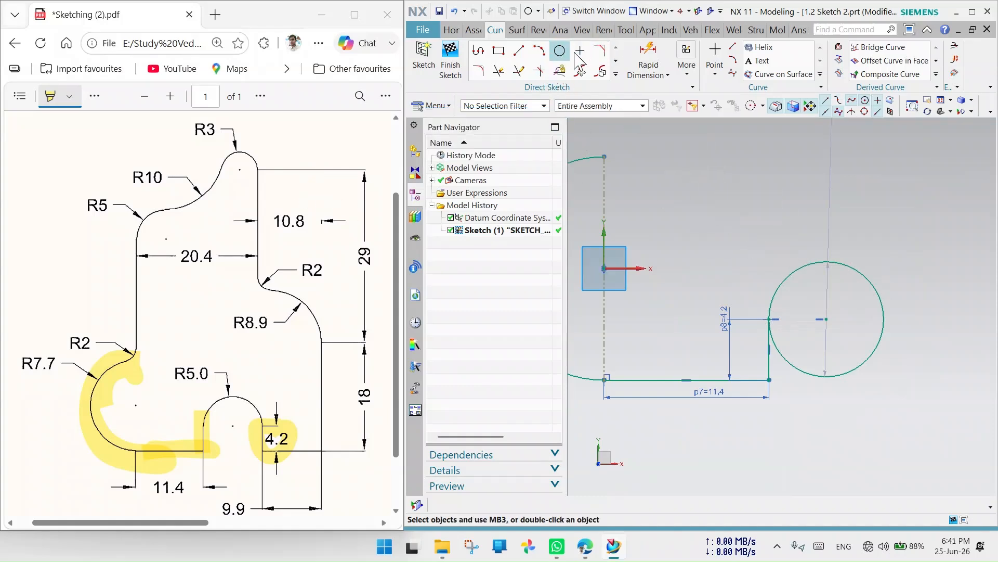
# Dimension the circle's diameter with Rapid Dimension and set it to 10 mm.
pyautogui.click(648, 51)
pyautogui.click(801, 265)
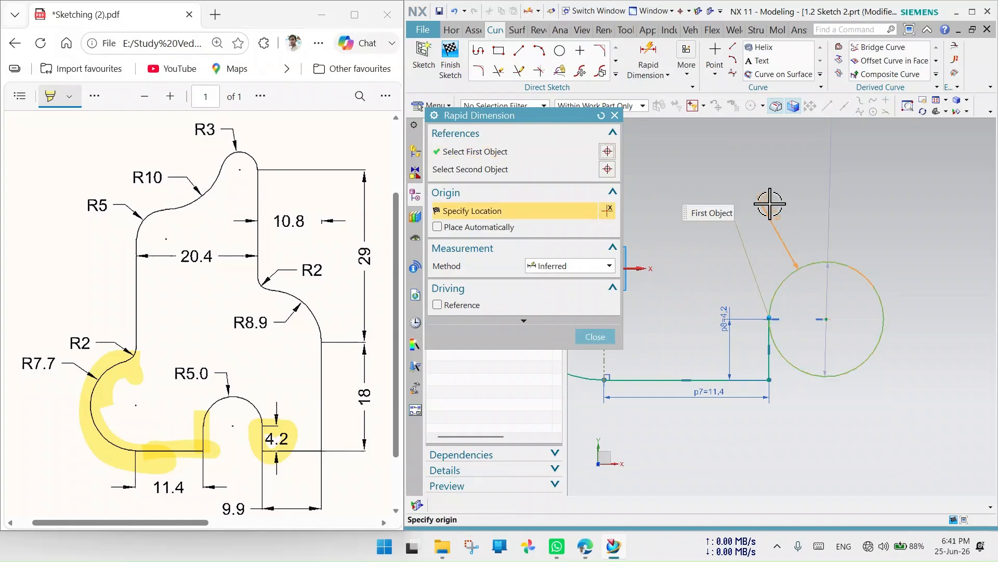
pyautogui.click(765, 197)
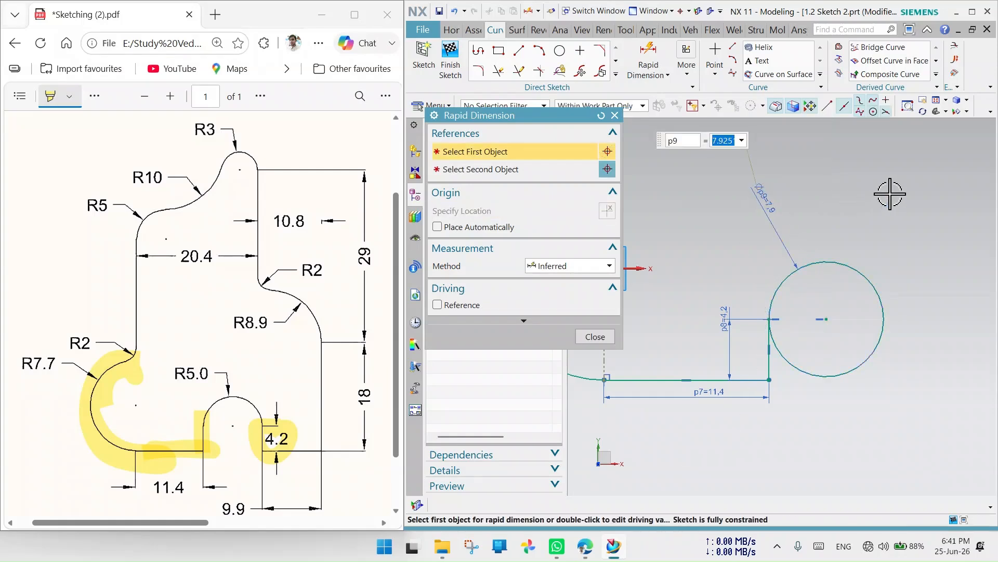
pyautogui.write('10')
pyautogui.press('Return')
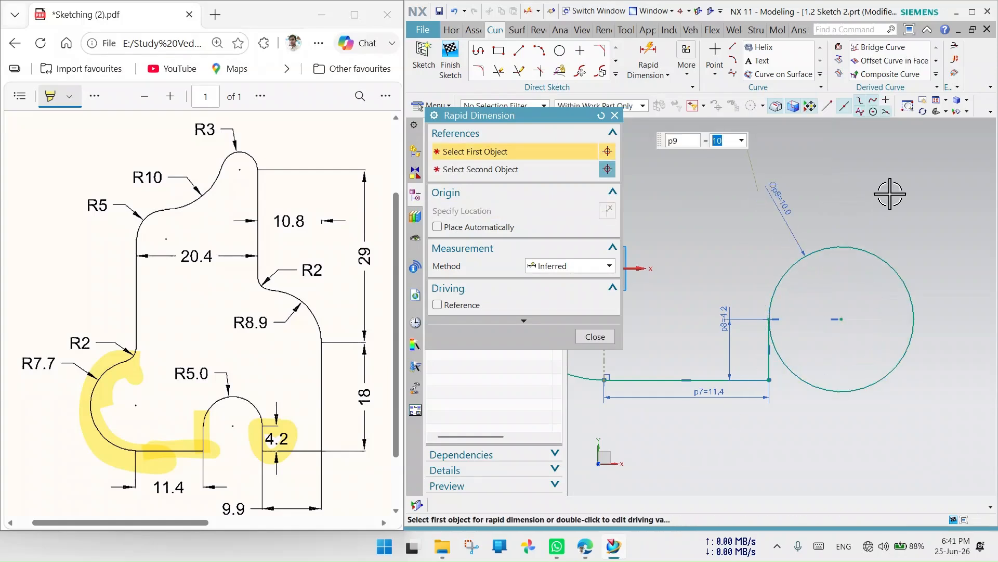
pyautogui.click(615, 116)
# Draw a vertical line about 13 mm right of the 4.2 mm line, spanning from the bottom line's level up to the circle centre's level.
pyautogui.scroll(2, 802, 290)
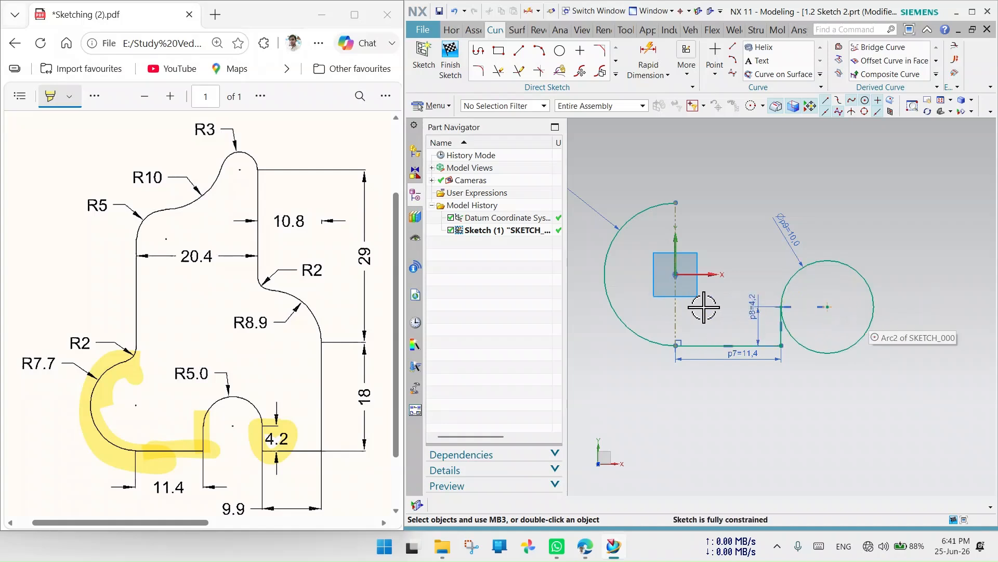
pyautogui.scroll(-2, 704, 307)
pyautogui.scroll(3, 816, 306)
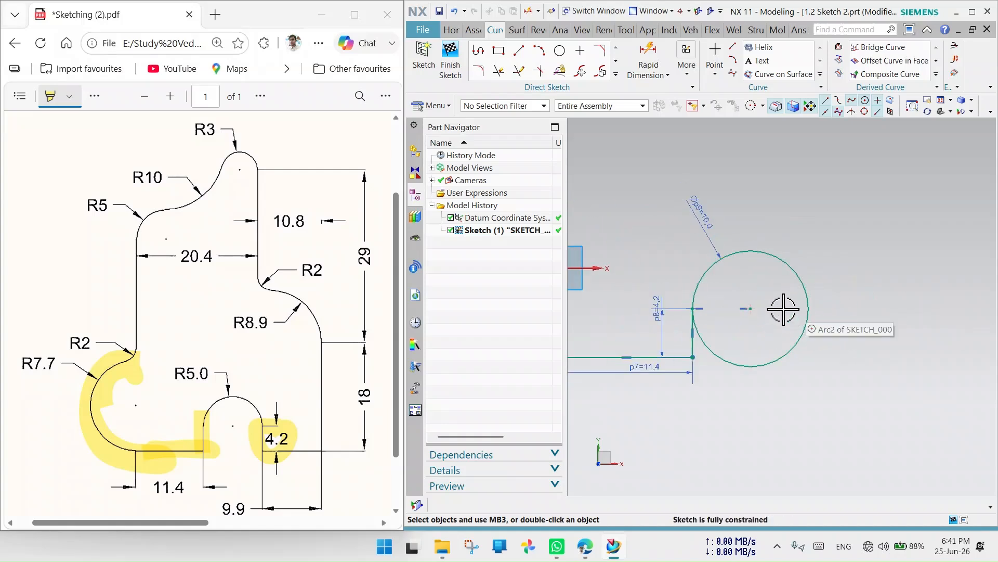
pyautogui.click(519, 51)
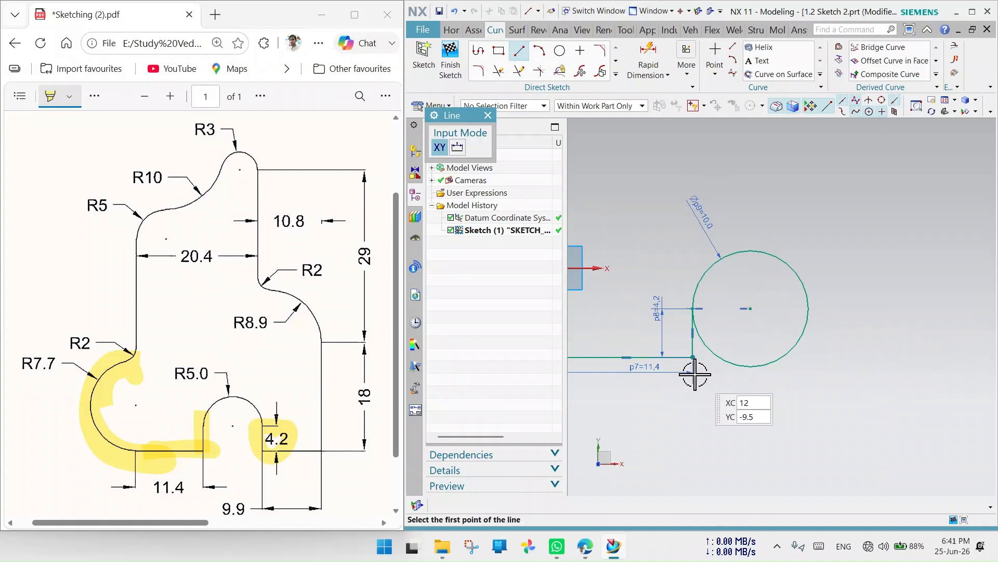
pyautogui.click(843, 356)
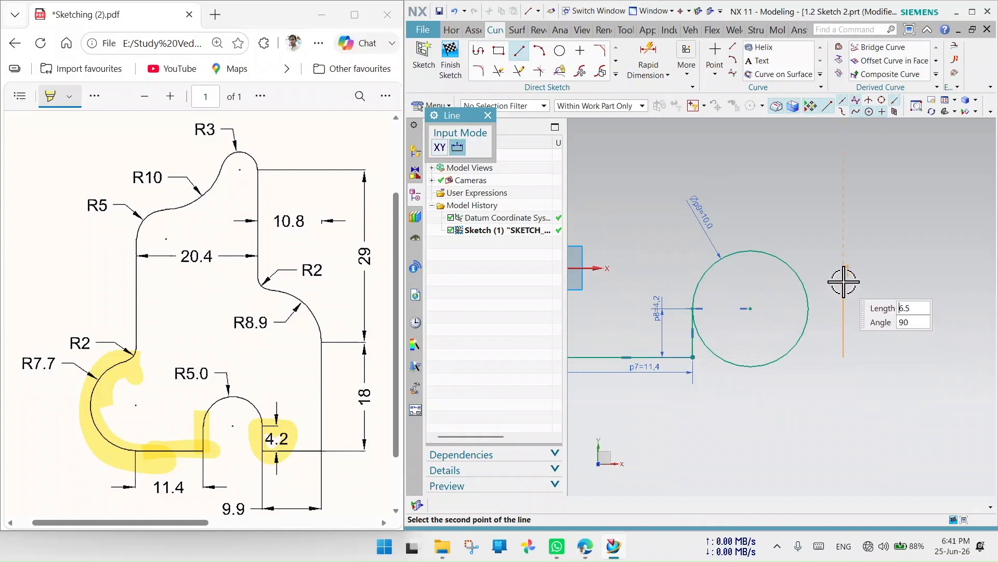
pyautogui.click(842, 310)
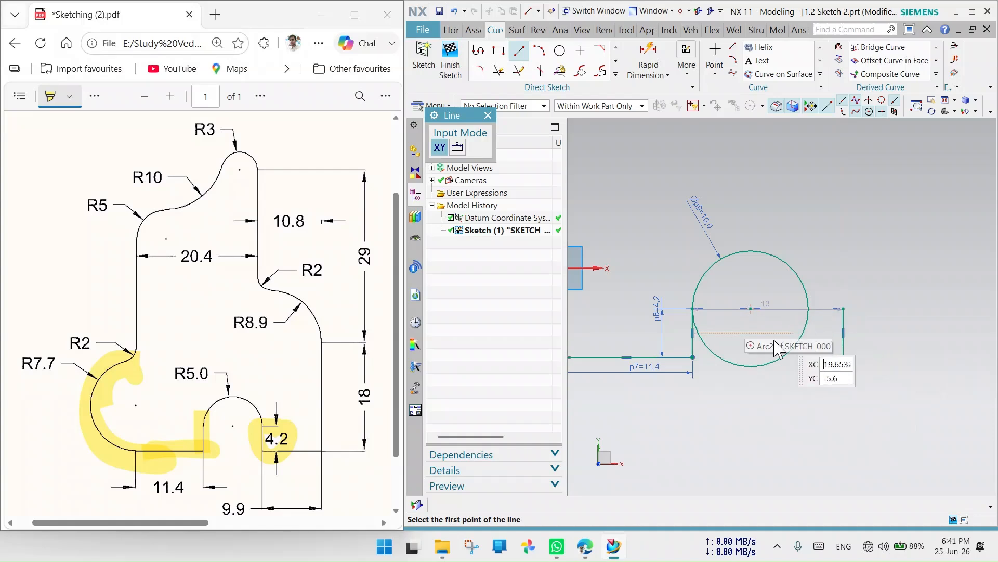
pyautogui.scroll(2, 752, 317)
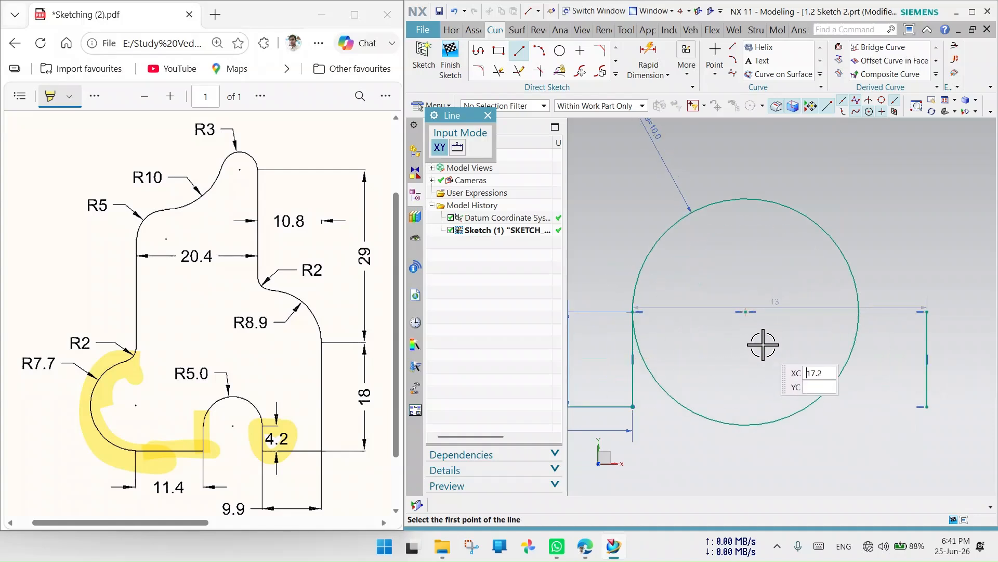
pyautogui.scroll(-2, 764, 346)
pyautogui.click(489, 116)
# Make the new vertical line tangent to the 10 mm circle.
pyautogui.click(866, 359)
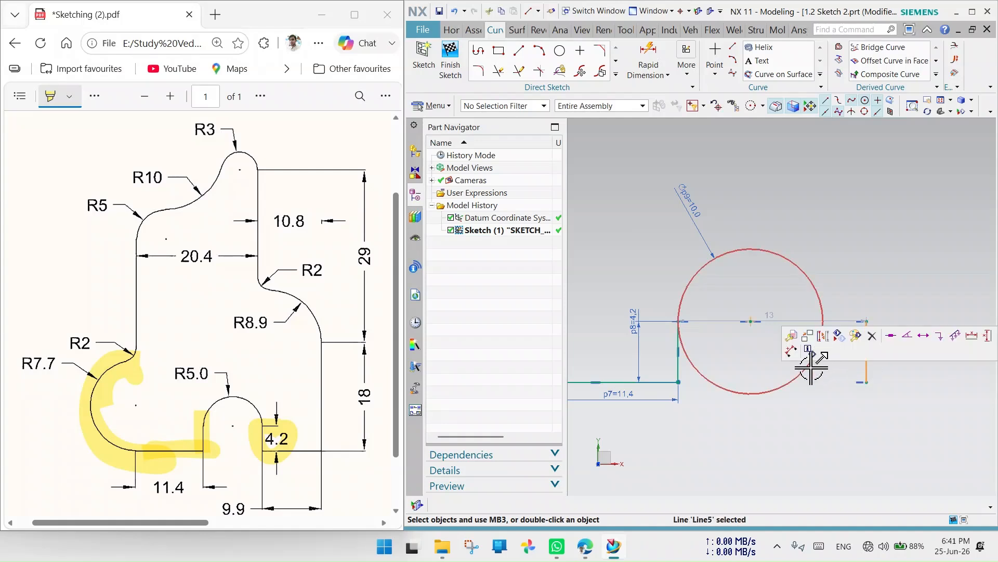
pyautogui.click(814, 368)
pyautogui.click(904, 350)
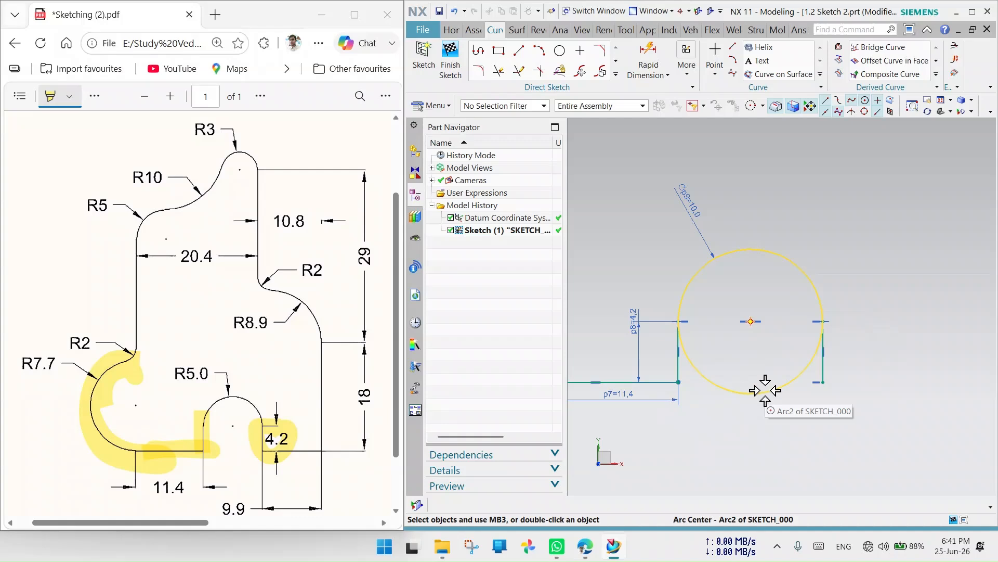
# Trim away the circle's lower half with Quick Trim, leaving the arch between the two vertical lines.
pyautogui.click(500, 71)
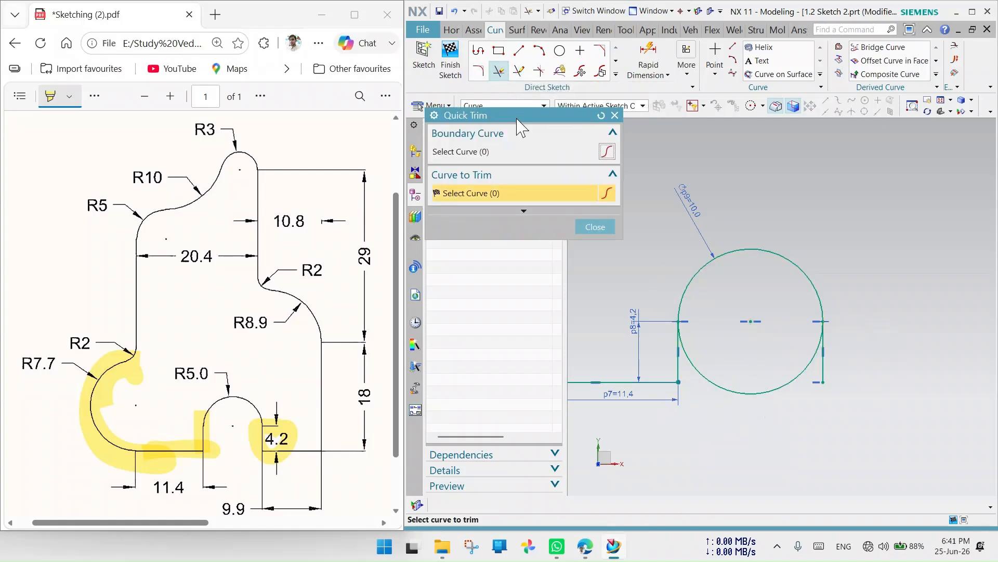
pyautogui.click(738, 394)
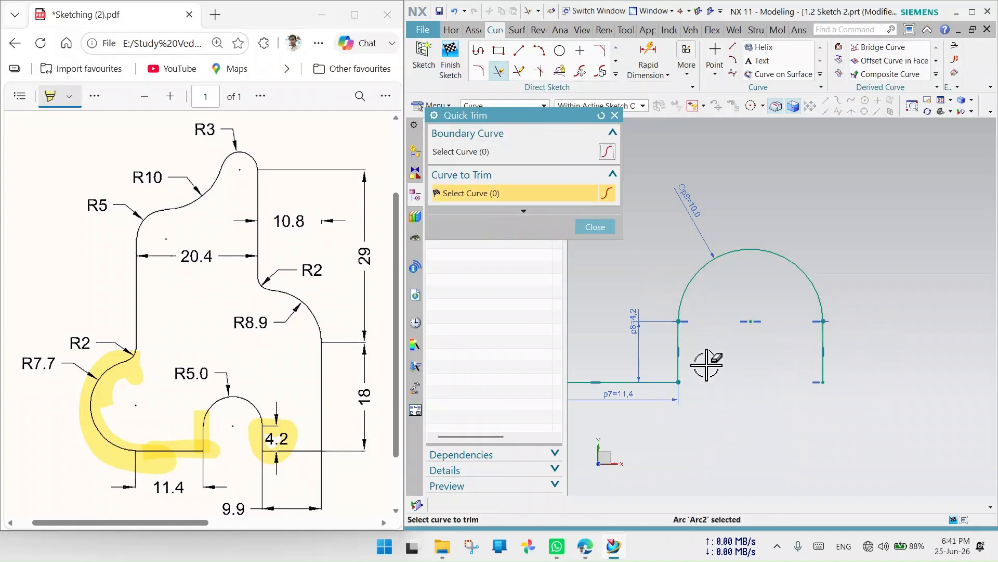
pyautogui.scroll(-5, 696, 374)
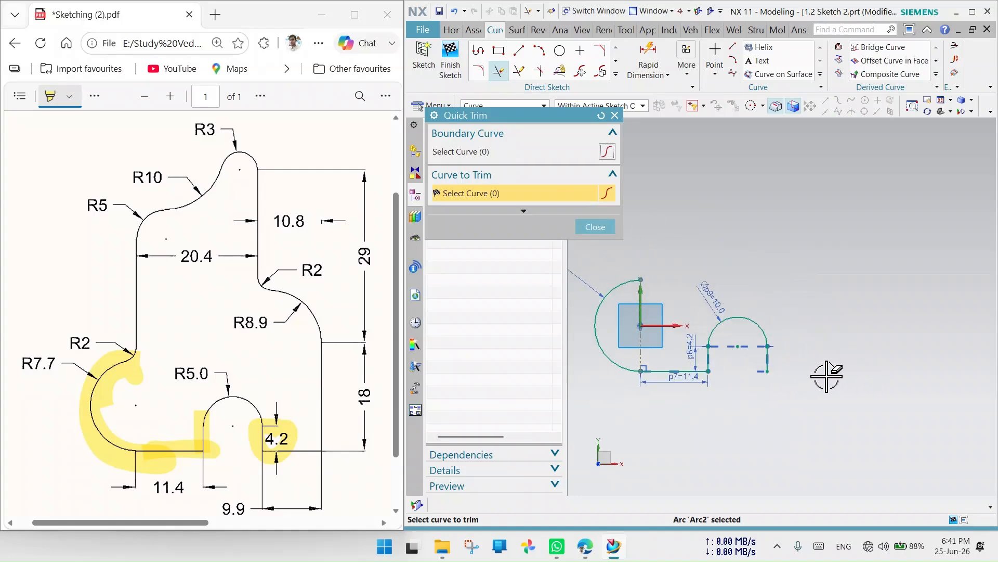
pyautogui.click(596, 227)
# Draw a horizontal line about 14.5 mm long to the right from the lower end of the slot's right vertical line.
pyautogui.click(519, 50)
pyautogui.click(767, 371)
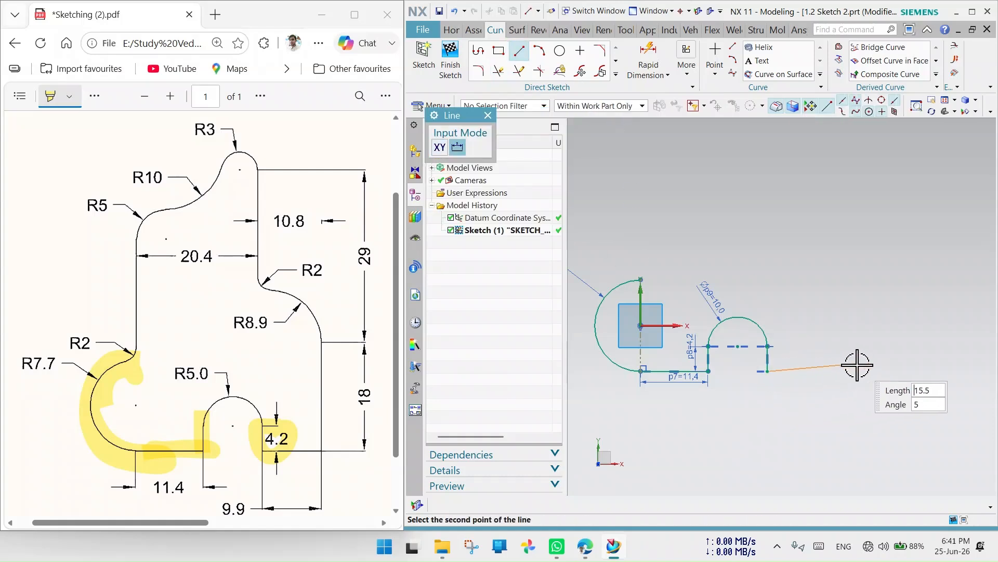
pyautogui.click(853, 372)
pyautogui.scroll(2, 805, 412)
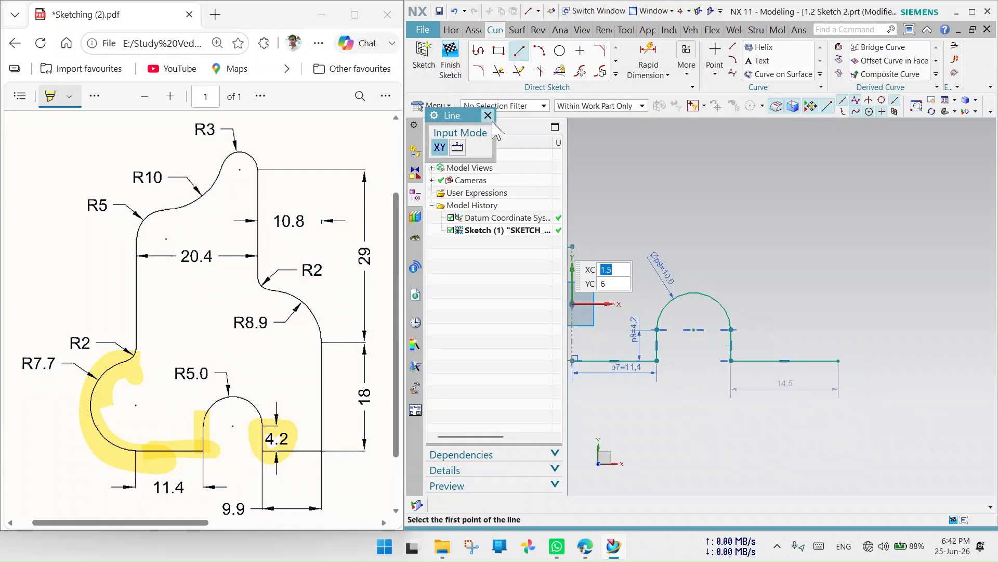
pyautogui.press('Escape')
# Set the length of the horizontal line right of the slot to 9.9 mm.
pyautogui.doubleClick(784, 385)
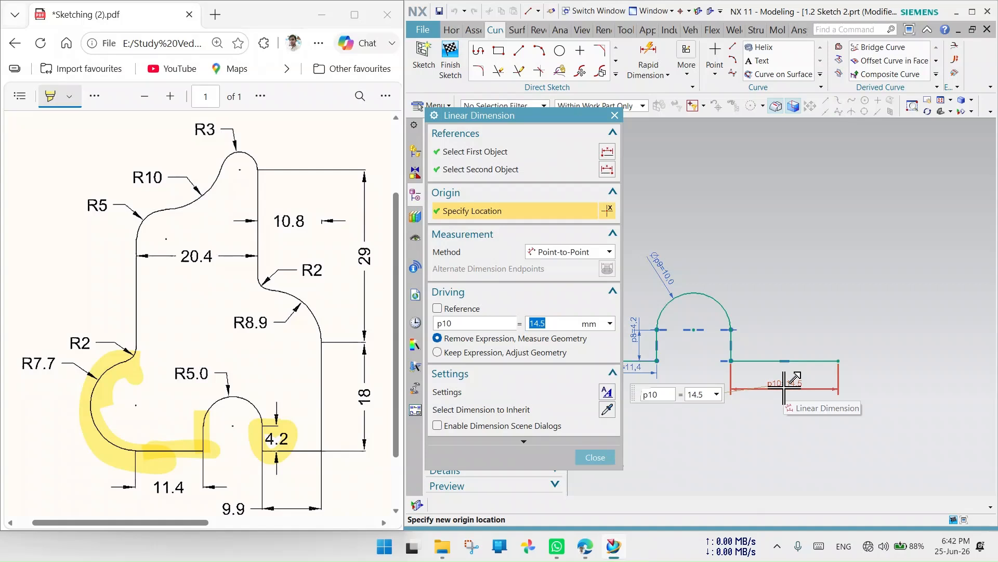
pyautogui.write('9.9')
pyautogui.press('Return')
pyautogui.click(614, 115)
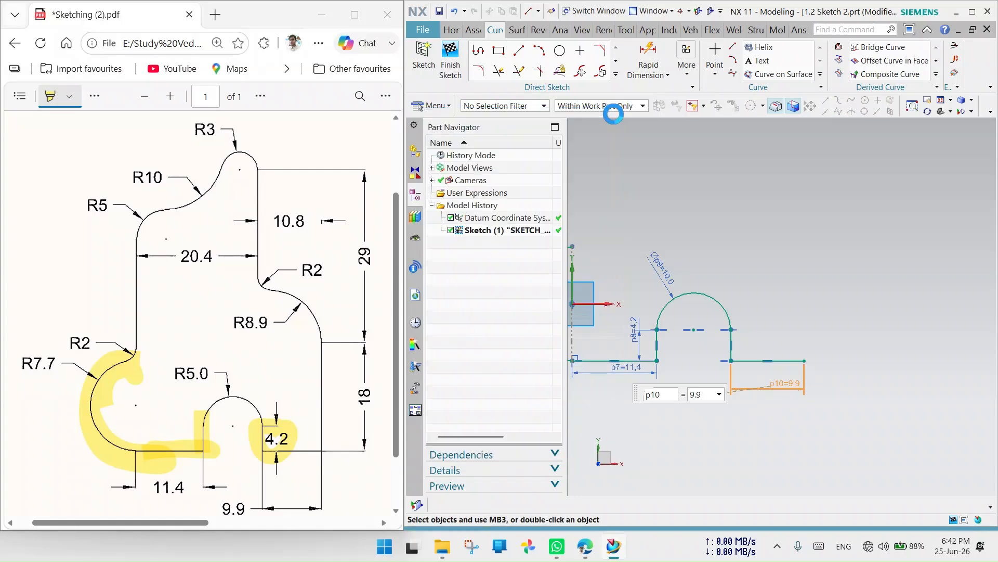
# Draw a vertical line about 13.5 mm long upward from the right end of the 9.9 mm line.
pyautogui.click(518, 50)
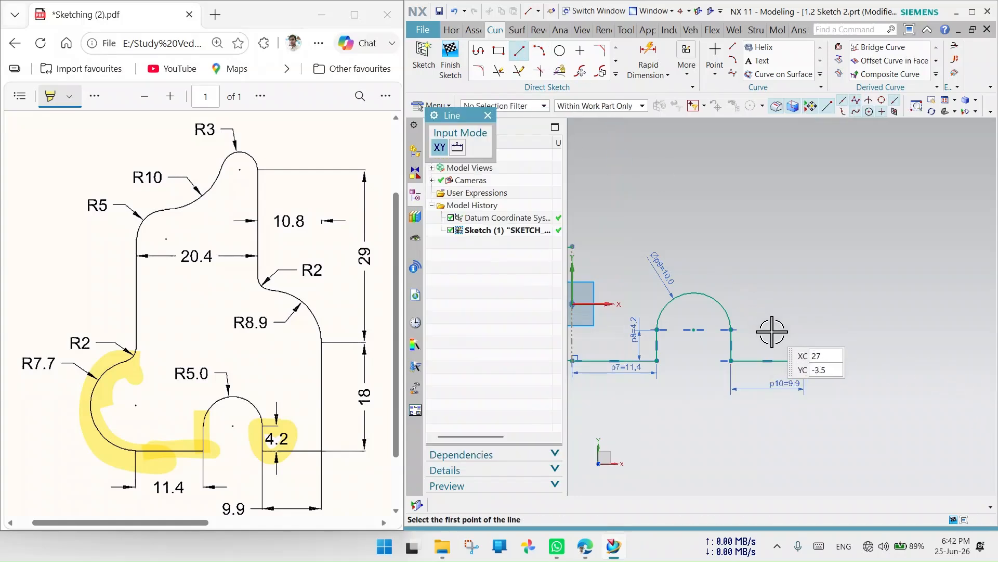
pyautogui.click(804, 360)
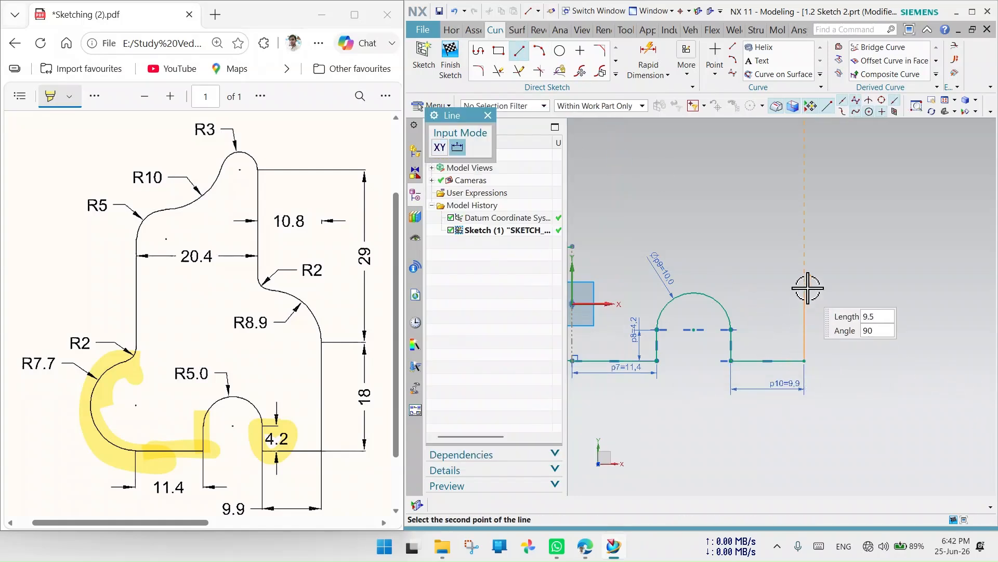
pyautogui.click(804, 260)
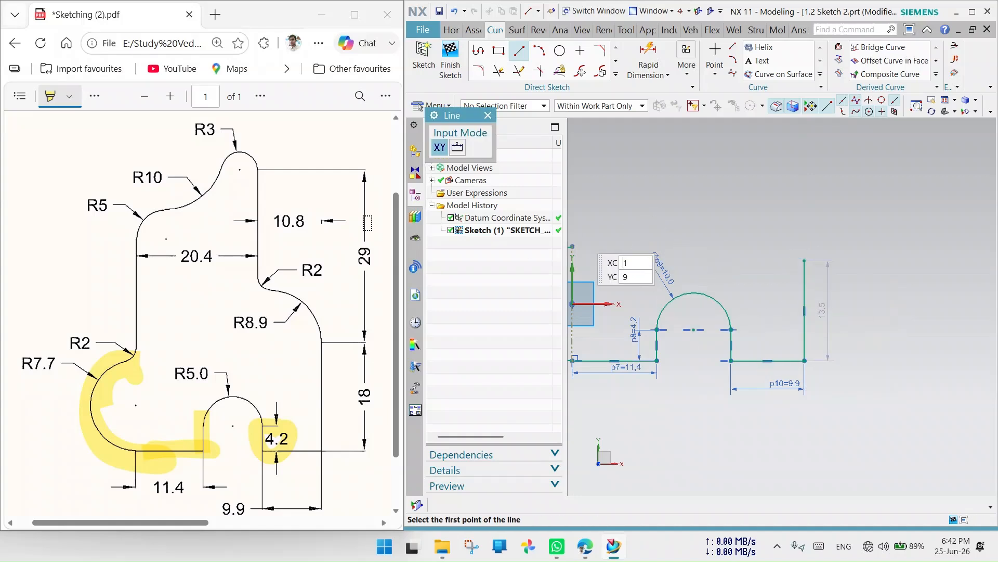
pyautogui.click(488, 115)
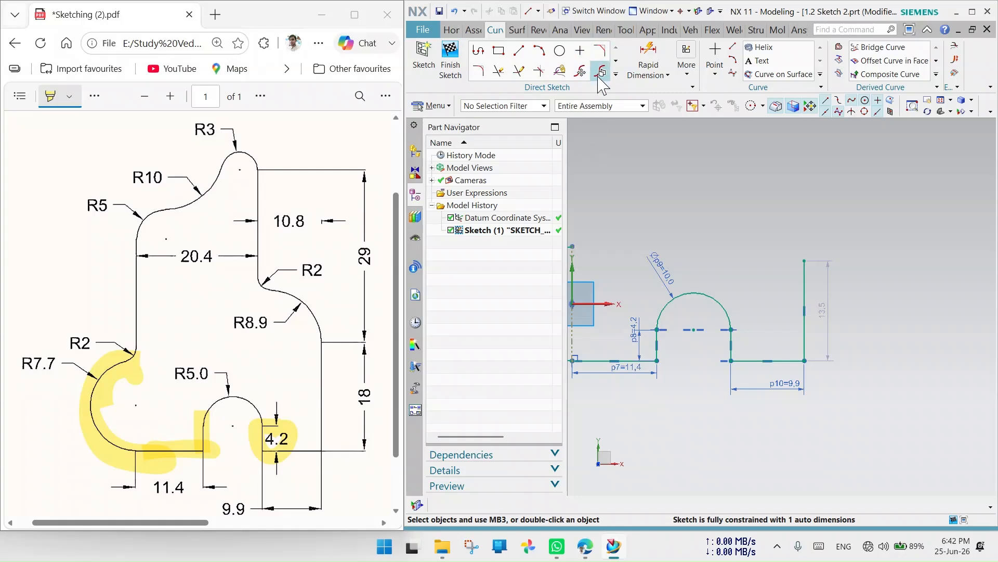
# Set the length of the profile's right vertical line to 18 mm.
pyautogui.click(827, 305)
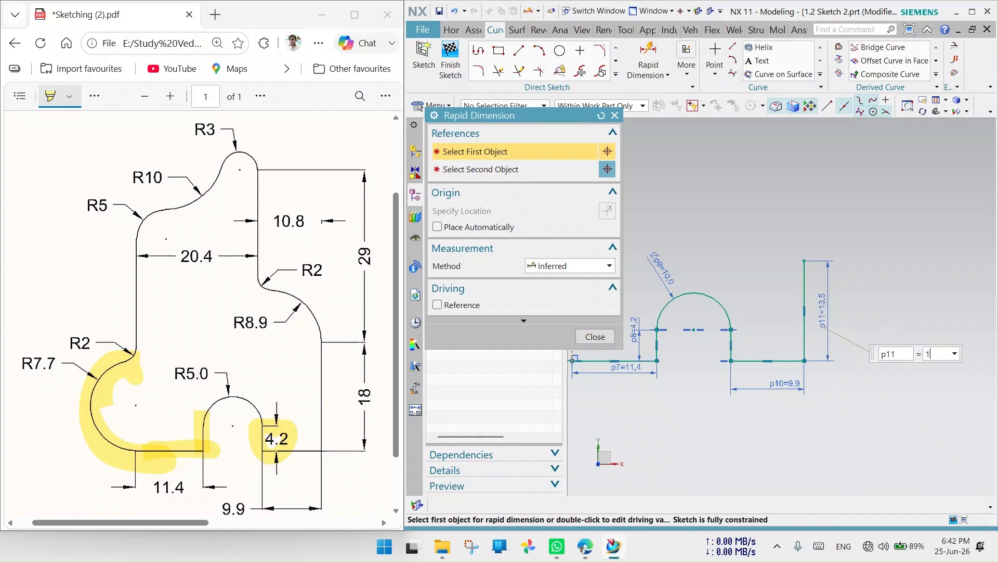
pyautogui.press('Return')
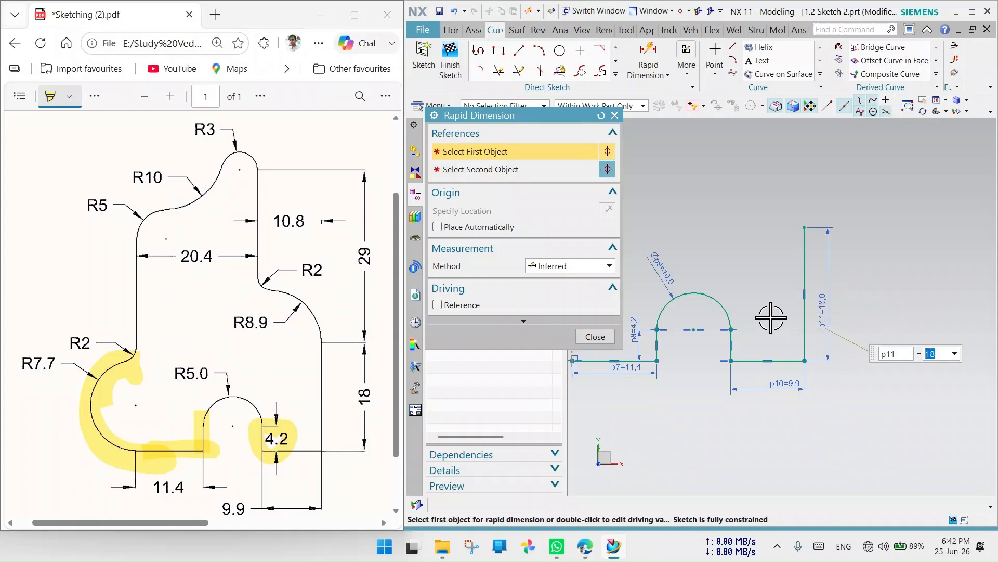
pyautogui.scroll(-2, 787, 315)
pyautogui.scroll(-2, 778, 317)
pyautogui.scroll(2, 724, 291)
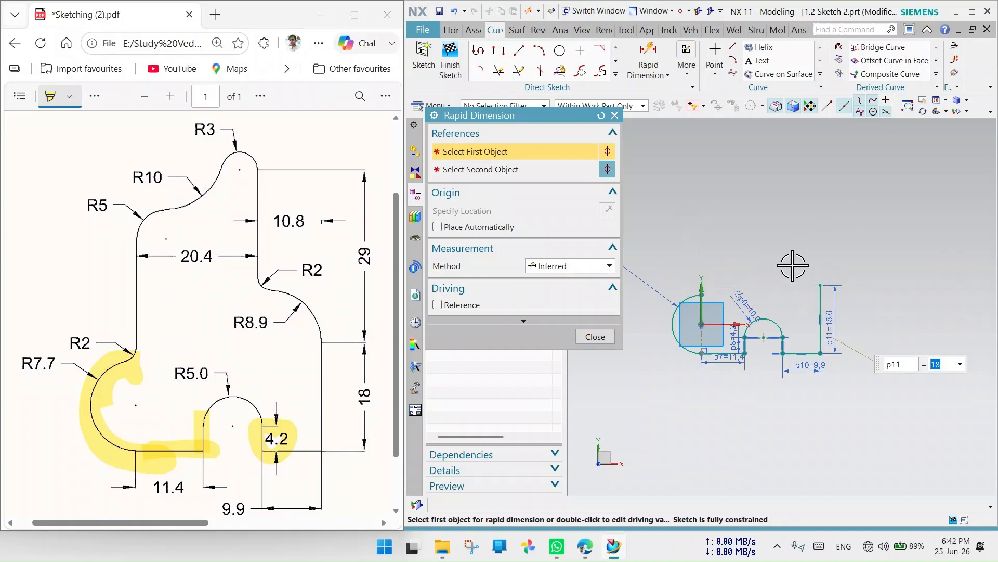
pyautogui.click(615, 116)
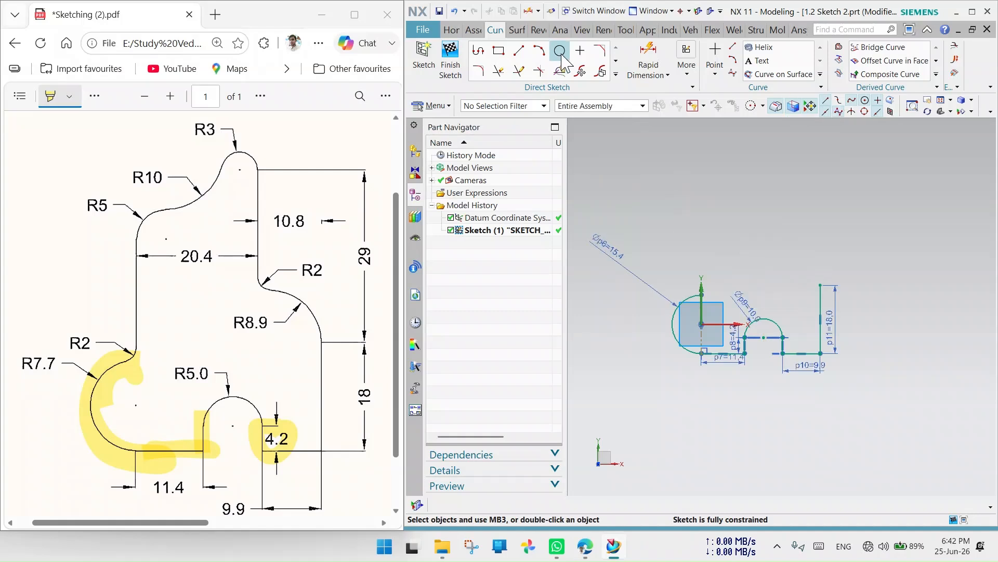
# Draw a three-point arc of about 12.2 mm radius curving up and left near the 18 mm line's upper end, without attaching it.
pyautogui.click(539, 50)
pyautogui.click(821, 285)
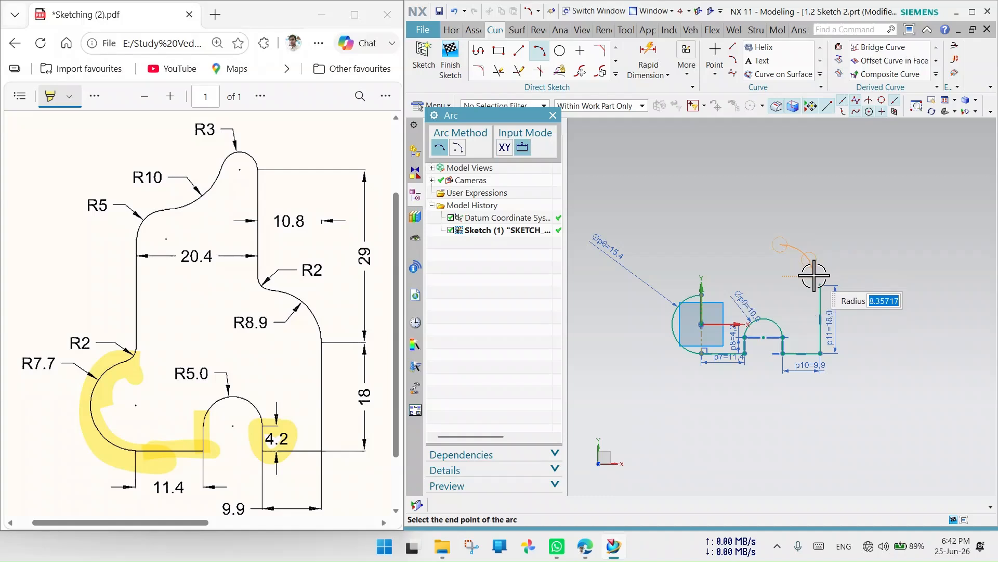
pyautogui.press('Escape')
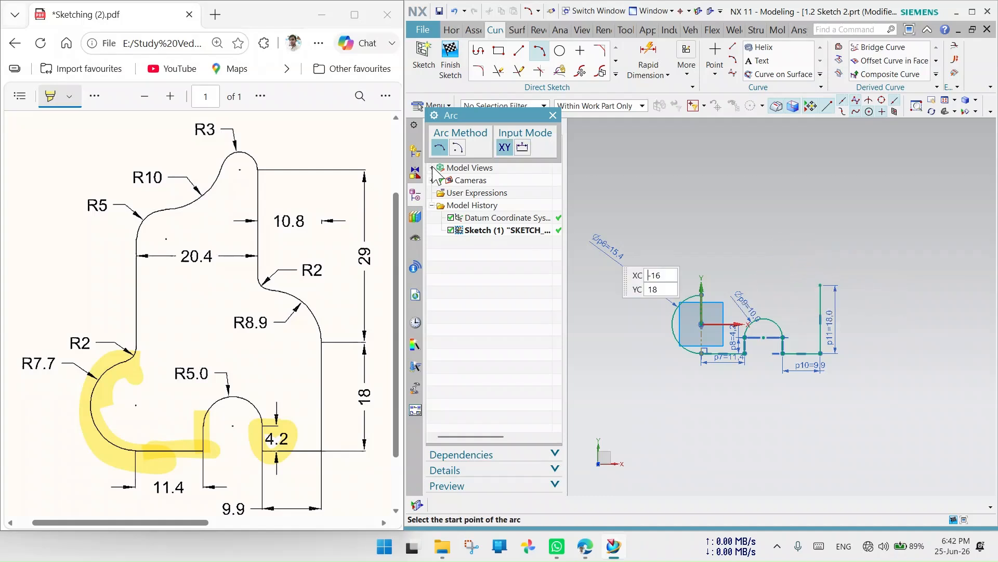
pyautogui.click(457, 150)
pyautogui.click(439, 149)
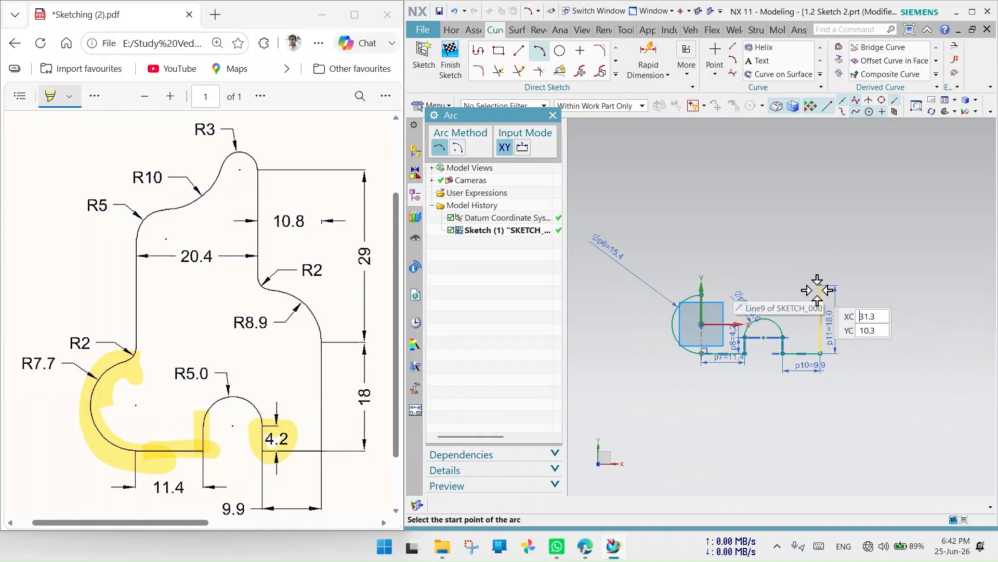
pyautogui.click(774, 239)
pyautogui.click(806, 265)
pyautogui.click(806, 265)
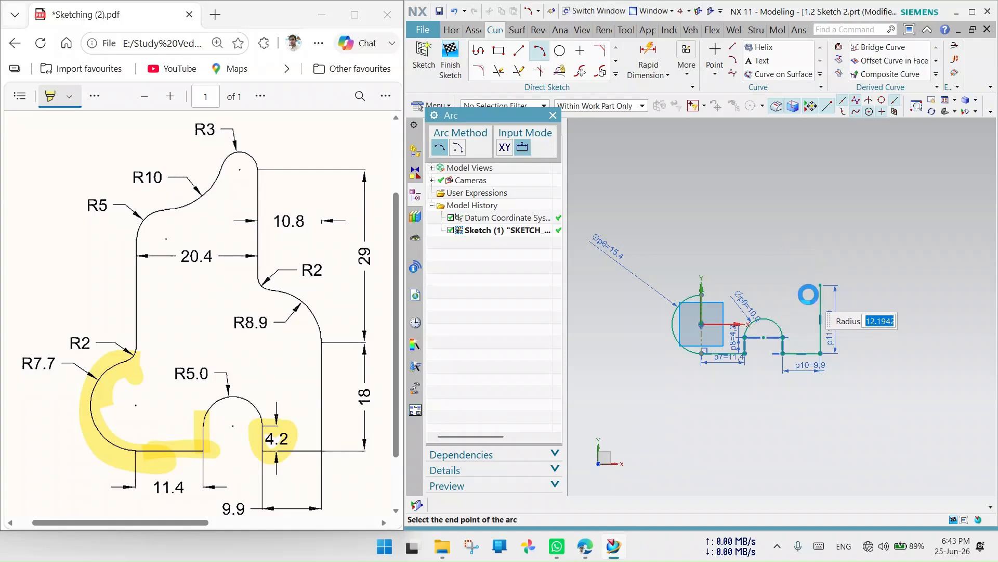
pyautogui.click(808, 294)
pyautogui.press('Escape')
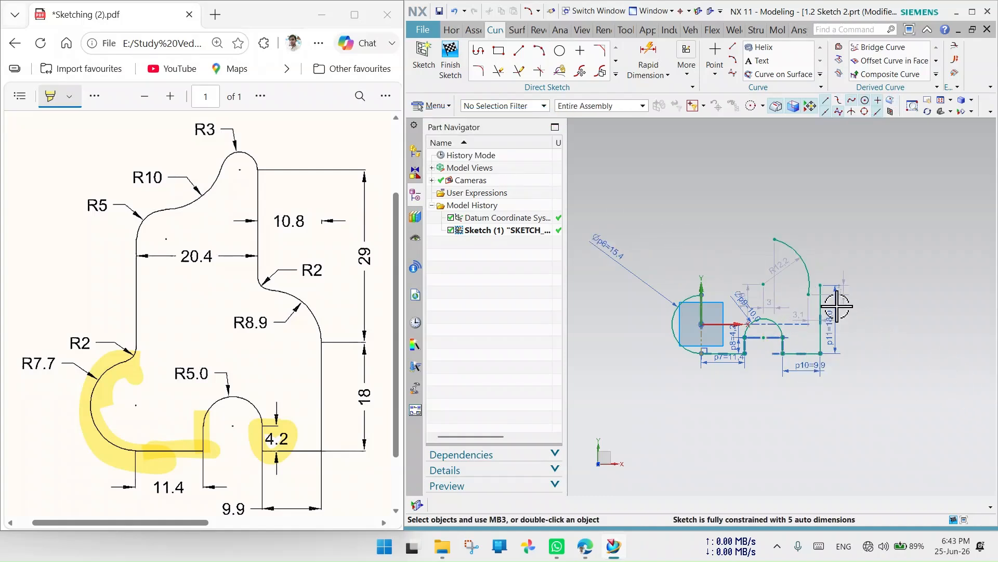
# Align the arc's lower endpoint horizontally with the upper end of the 18 mm vertical line.
pyautogui.scroll(3, 839, 311)
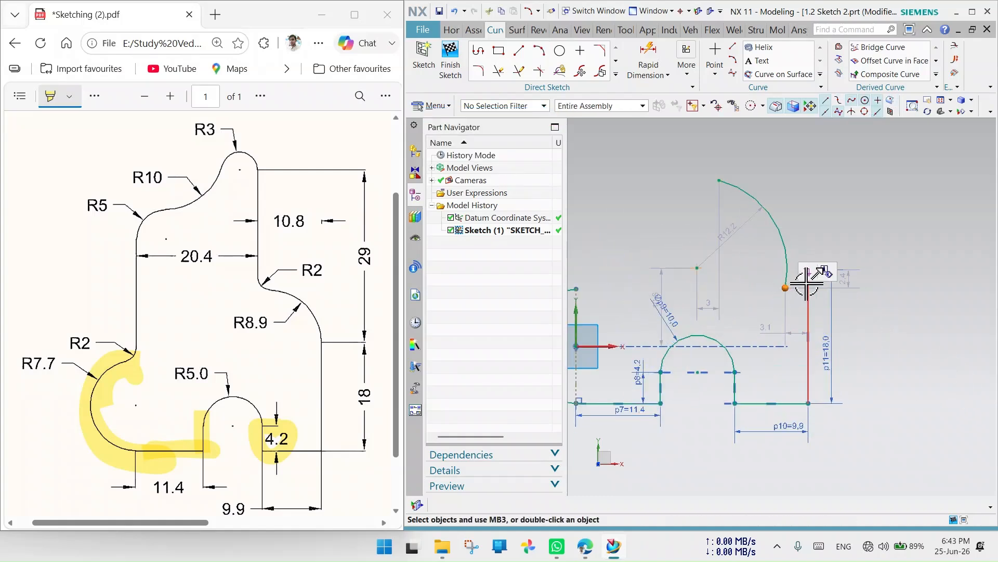
pyautogui.scroll(3, 808, 284)
pyautogui.click(810, 255)
pyautogui.click(846, 236)
# Make the arc tangent to the 18 mm vertical line.
pyautogui.scroll(-3, 845, 366)
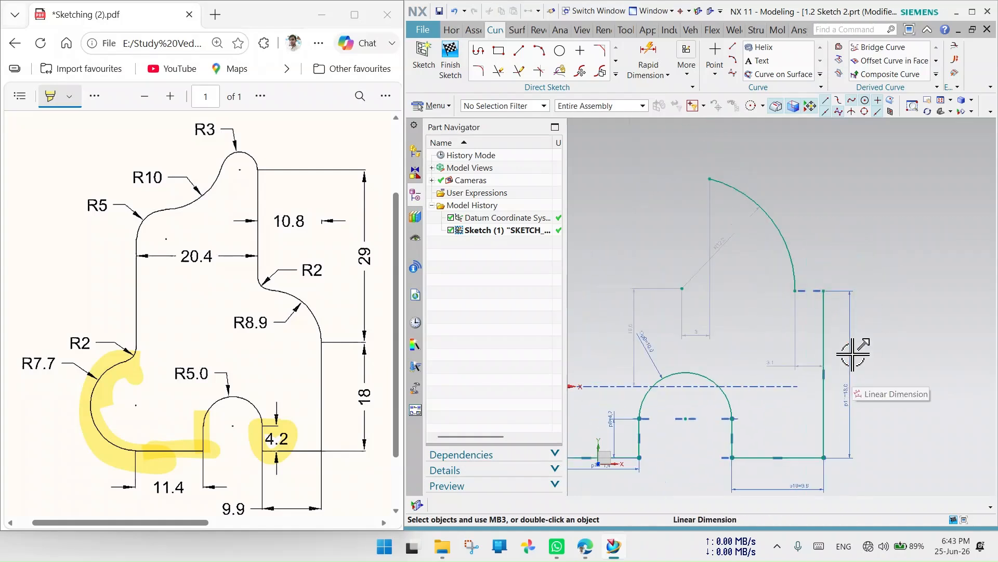
pyautogui.click(791, 260)
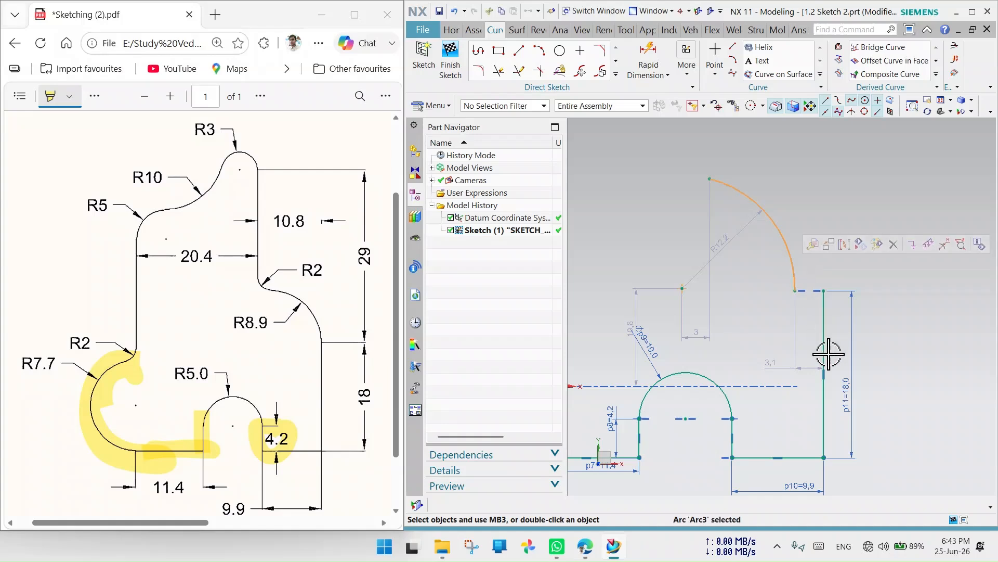
pyautogui.click(824, 338)
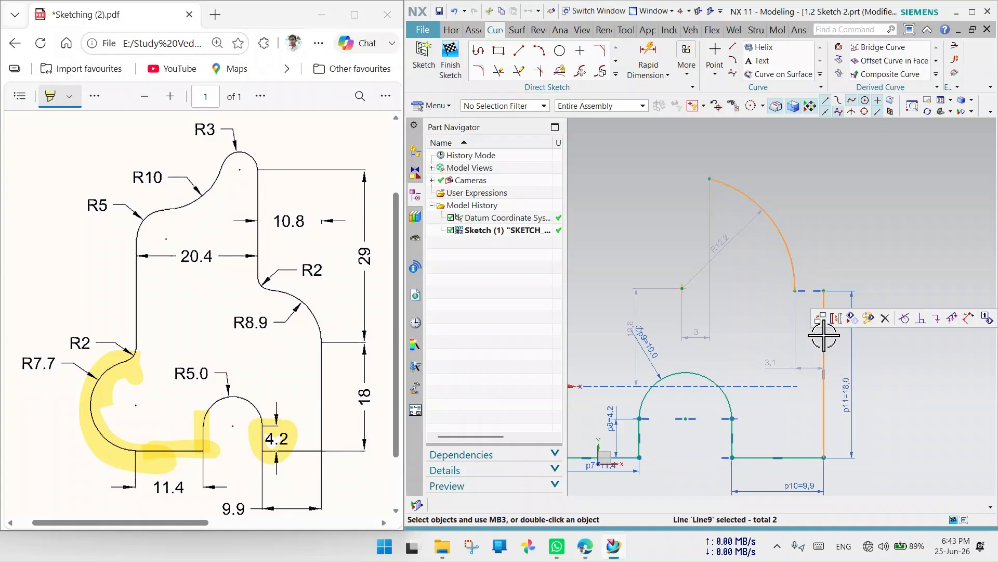
pyautogui.click(904, 321)
# Align the upper endpoint of the profile's right-side arc vertically with the arc's center.
pyautogui.scroll(2, 827, 307)
pyautogui.scroll(-3, 824, 321)
pyautogui.scroll(-1, 824, 321)
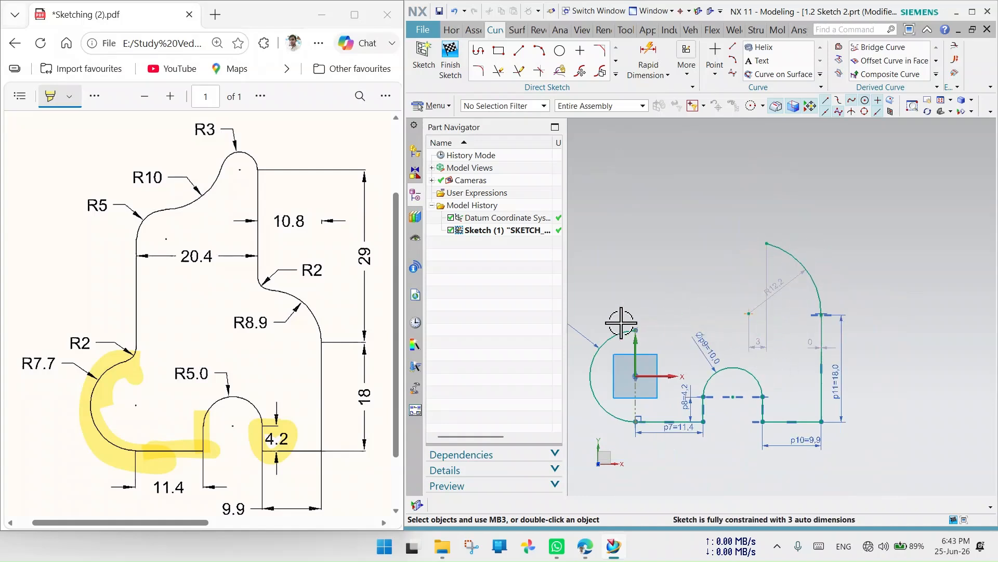
pyautogui.click(749, 314)
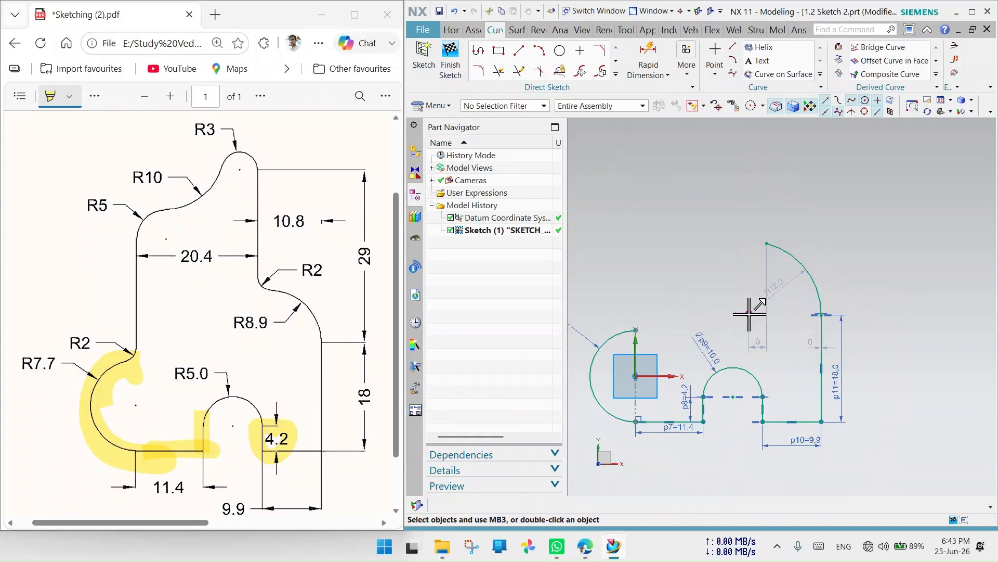
pyautogui.click(768, 243)
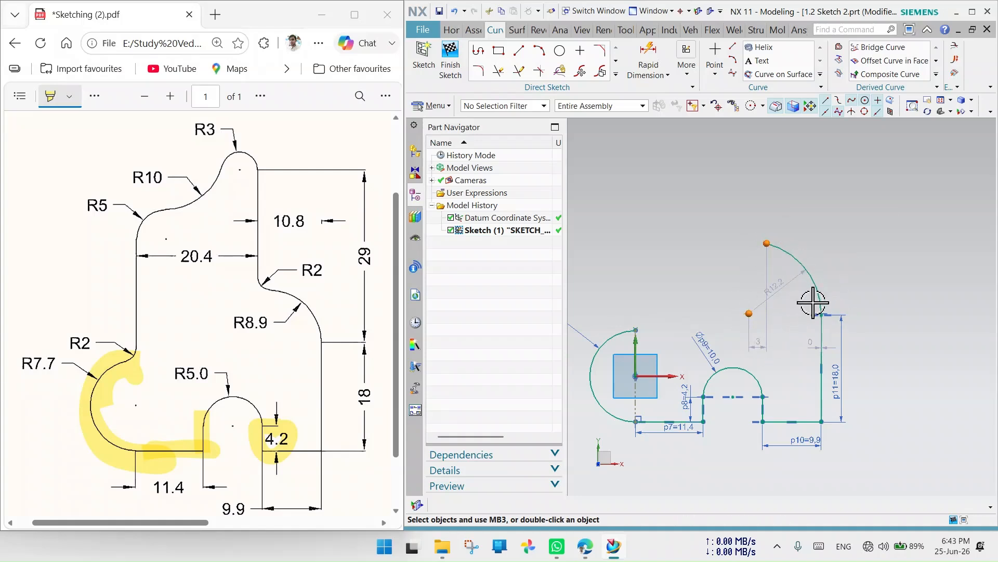
pyautogui.keyDown('shift'); pyautogui.click(770, 247); pyautogui.keyUp('shift')
pyautogui.click(768, 245)
pyautogui.click(804, 230)
# Set the radius of the right-side arc to 17.8 mm.
pyautogui.scroll(-3, 749, 366)
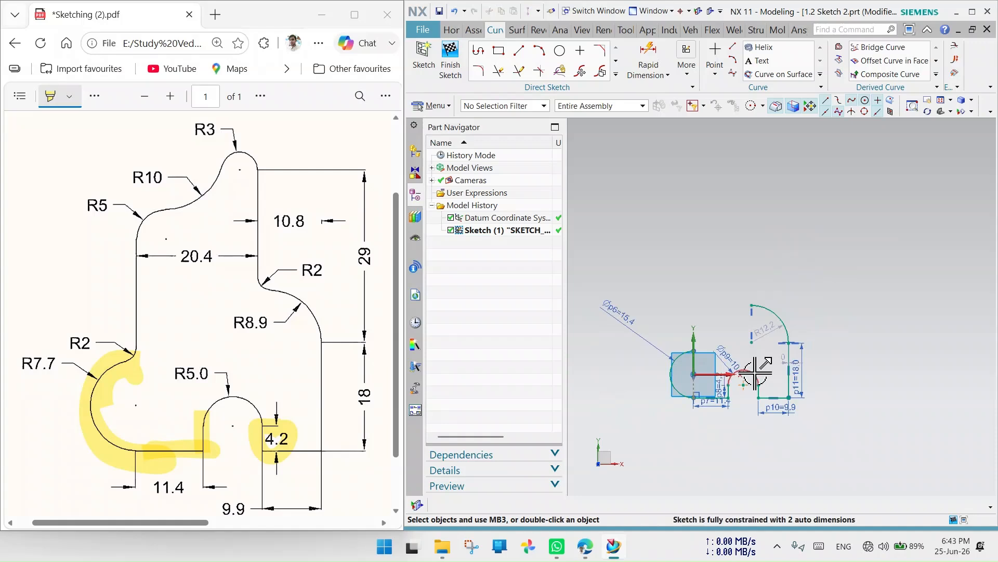
pyautogui.scroll(3, 742, 290)
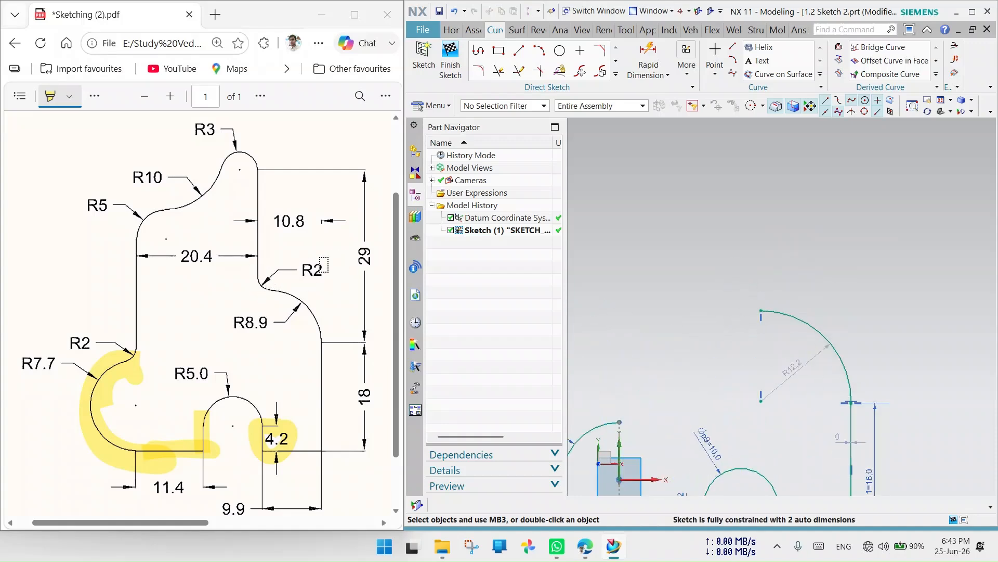
pyautogui.doubleClick(816, 359)
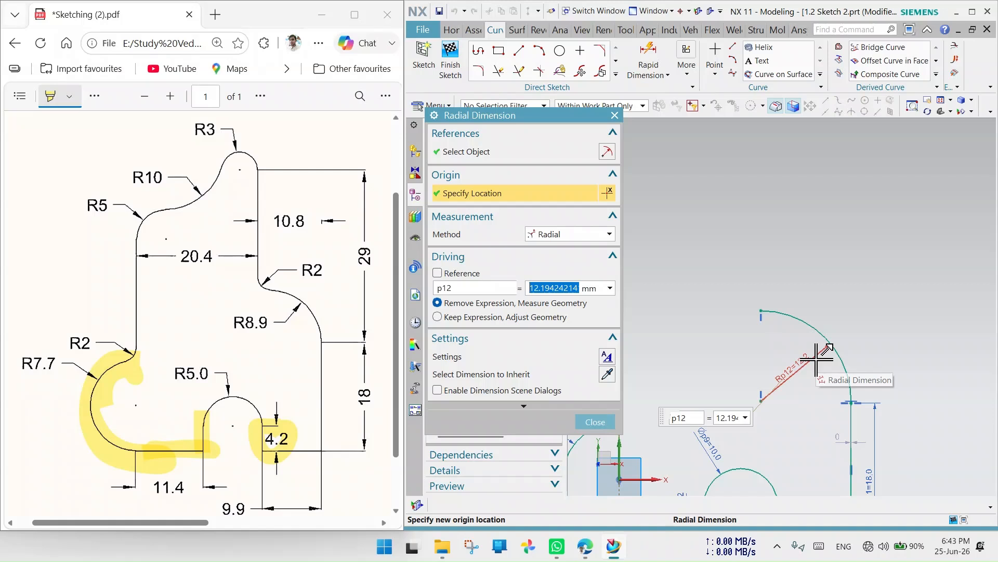
pyautogui.write('17')
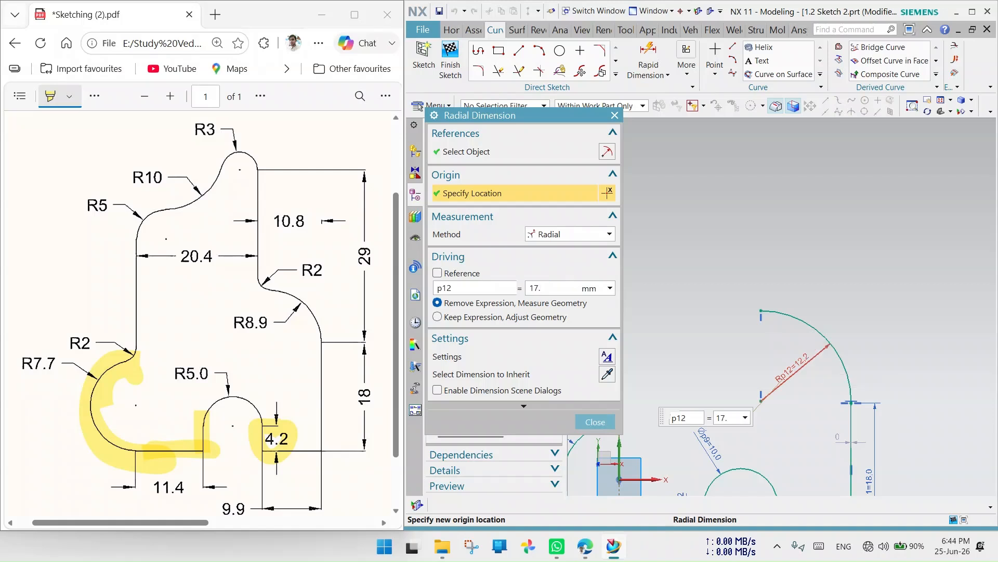
pyautogui.write('.8')
pyautogui.press('Return')
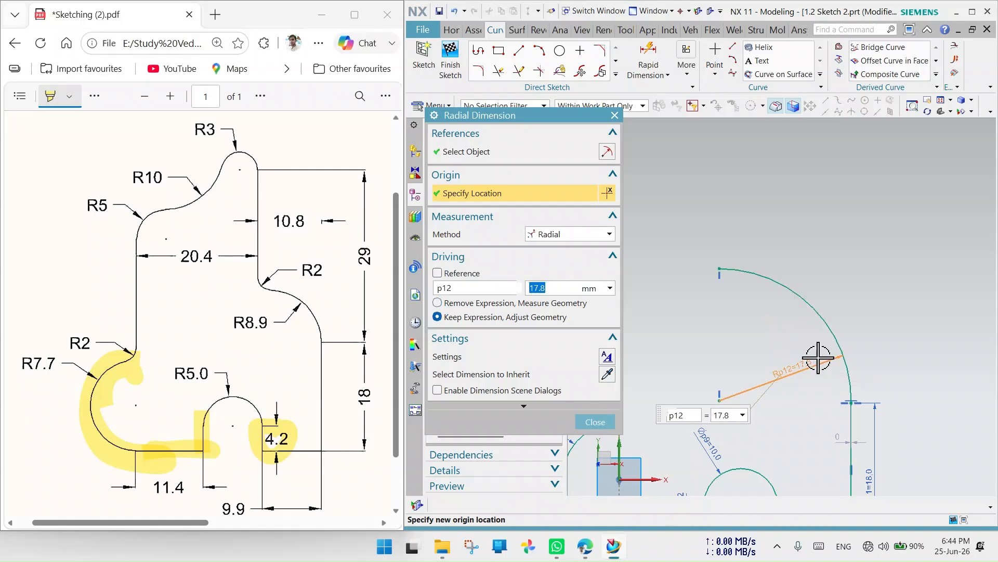
# Set the radius of the right-side arc to 8.9 mm.
pyautogui.scroll(-2, 830, 358)
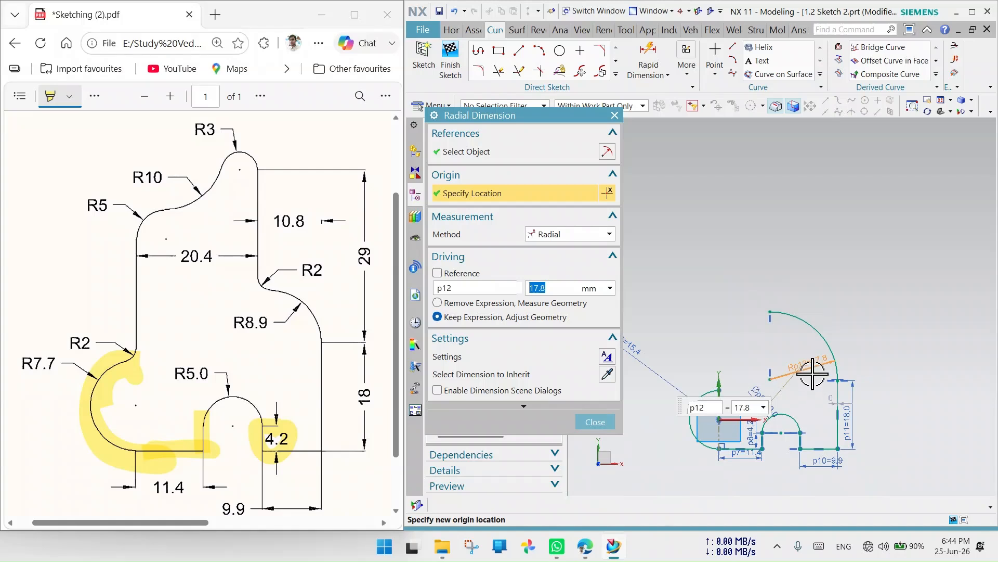
pyautogui.scroll(5, 793, 367)
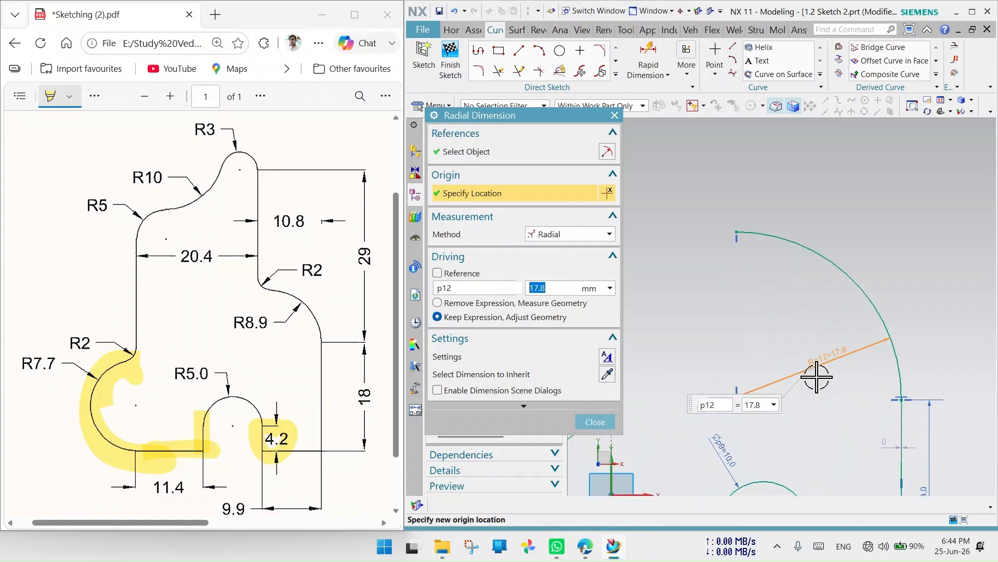
pyautogui.click(761, 404)
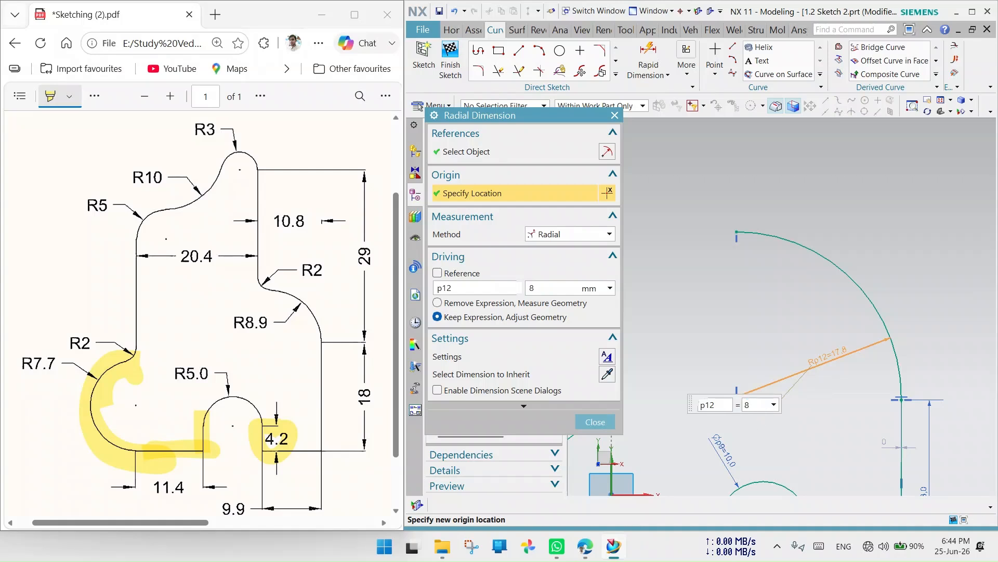
pyautogui.press('Return')
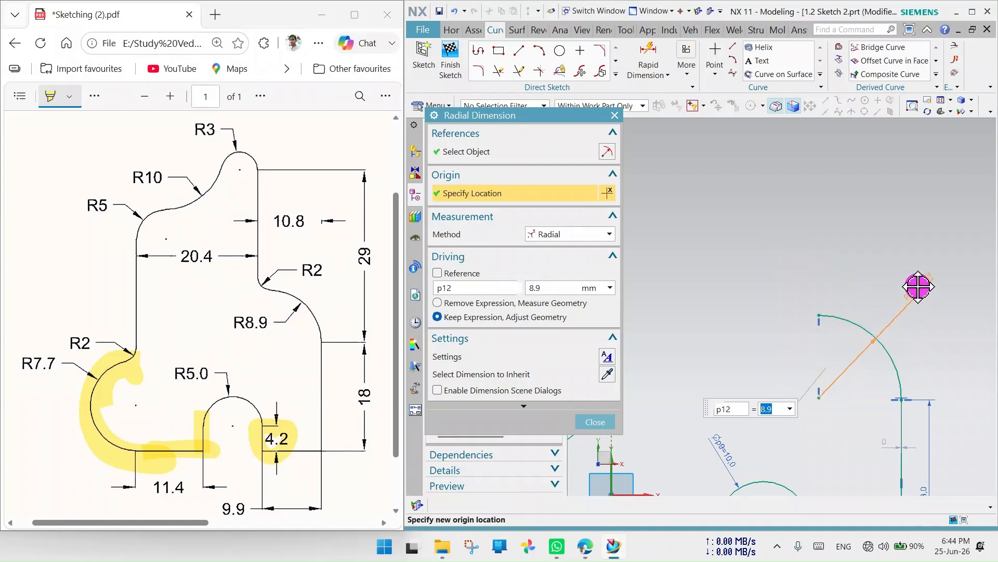
pyautogui.scroll(-2, 878, 260)
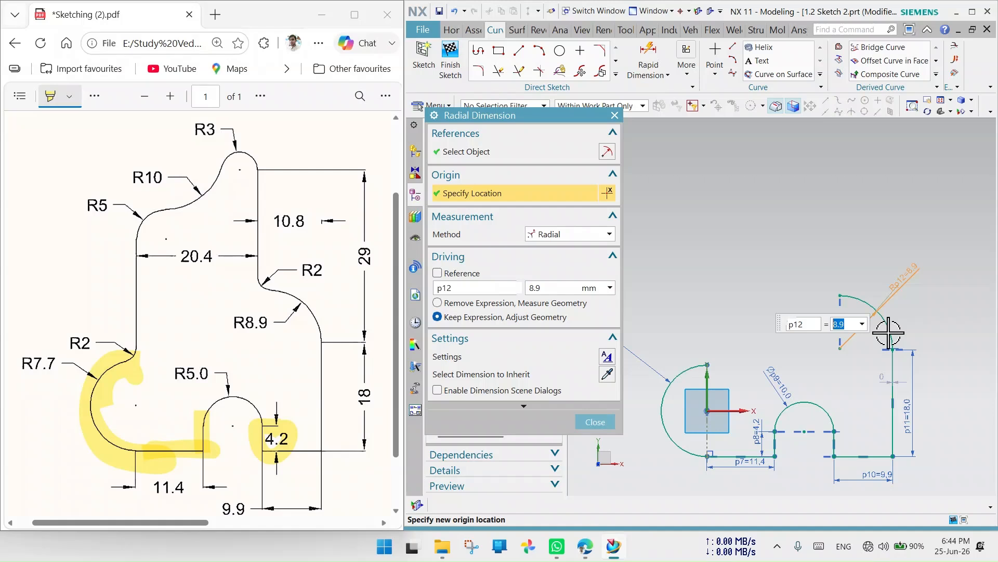
pyautogui.click(607, 235)
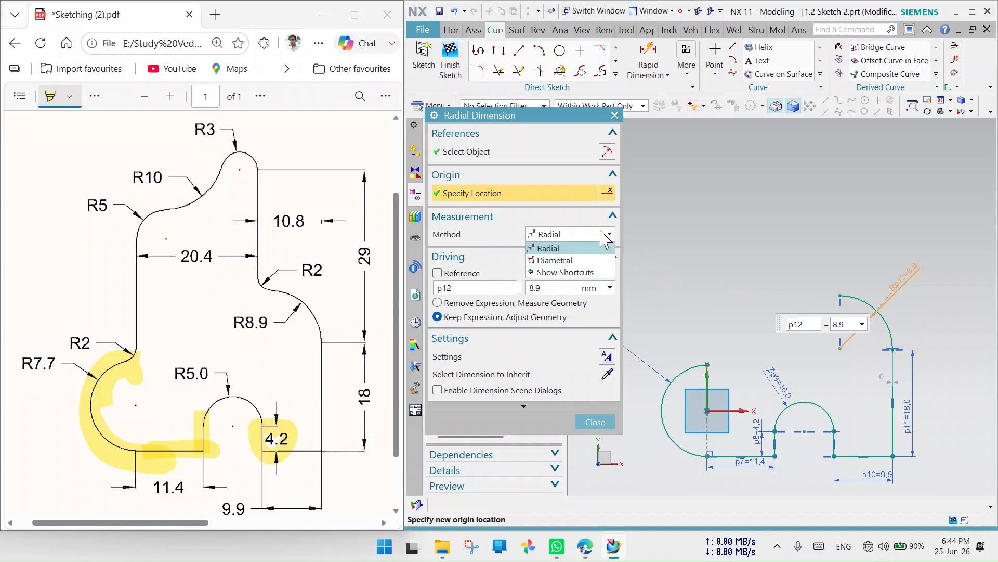
pyautogui.click(572, 260)
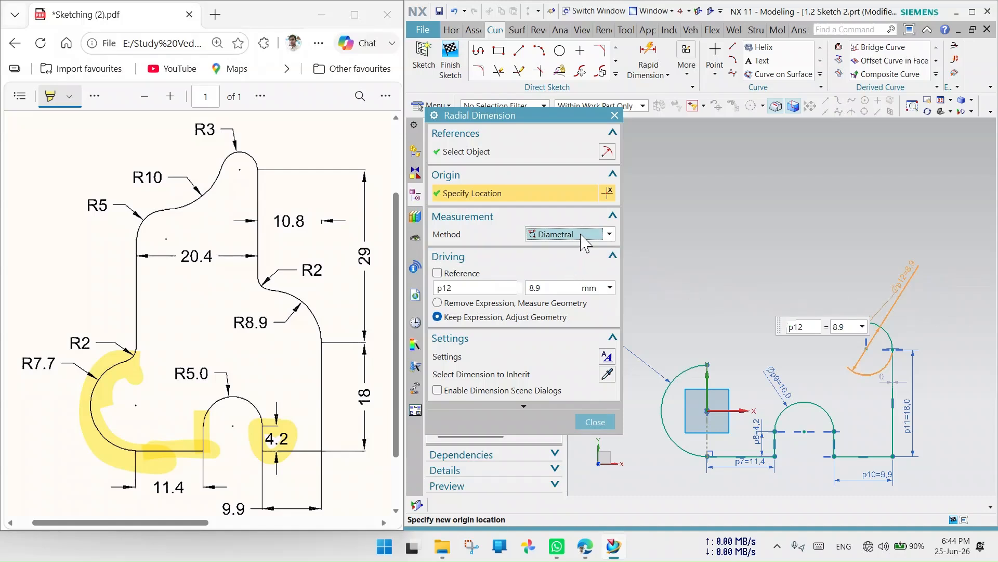
pyautogui.click(583, 233)
pyautogui.click(584, 248)
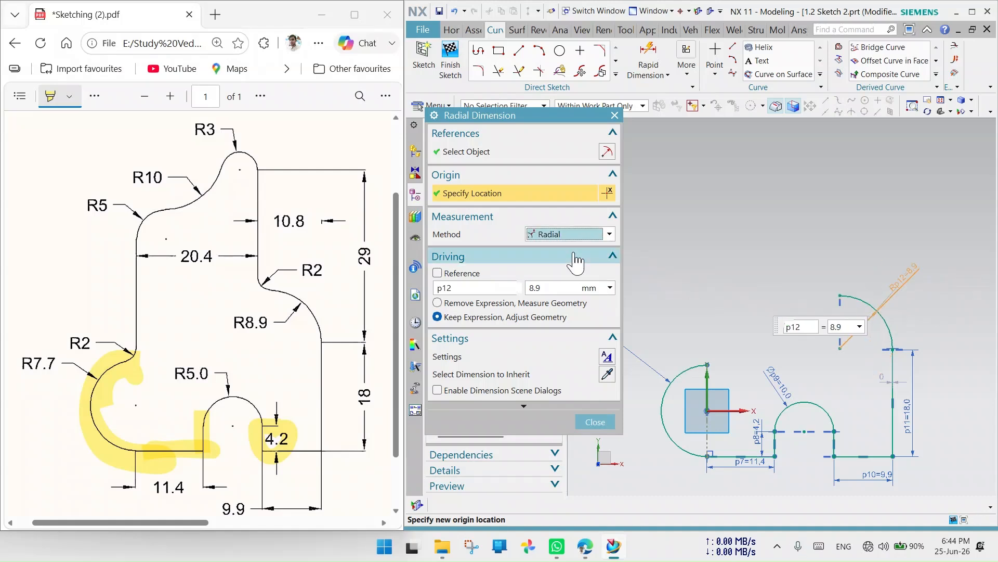
# Switch the right-side arc's dimension to the Diametral method and set its diameter to 17.8 mm.
pyautogui.click(585, 234)
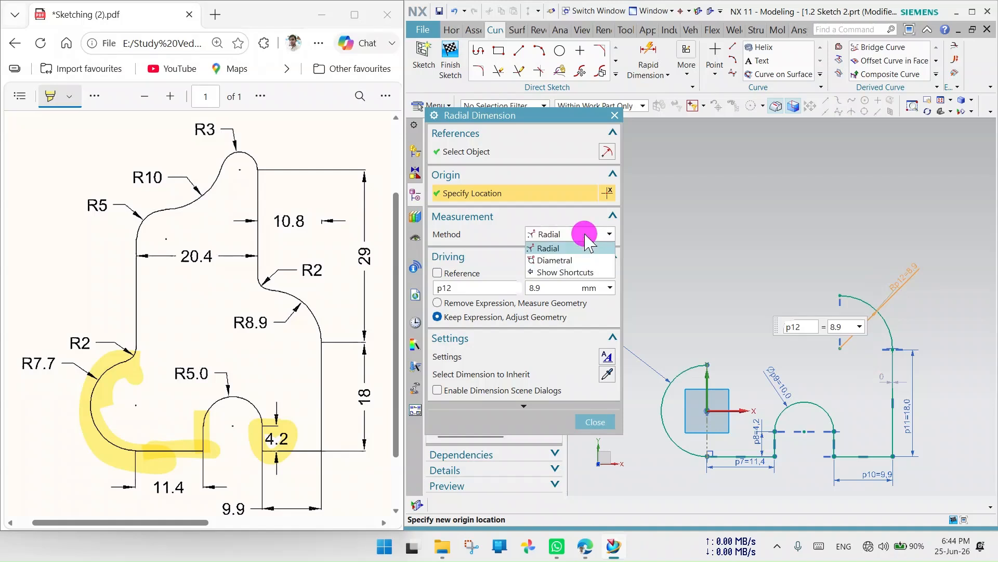
pyautogui.click(572, 259)
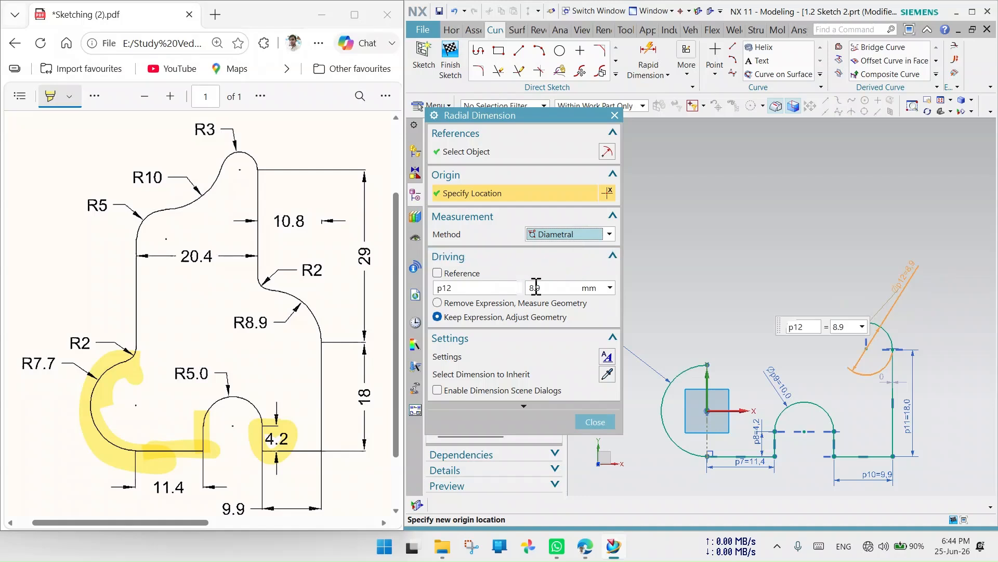
pyautogui.click(549, 285)
pyautogui.moveTo(540, 286); pyautogui.dragTo(527, 286)
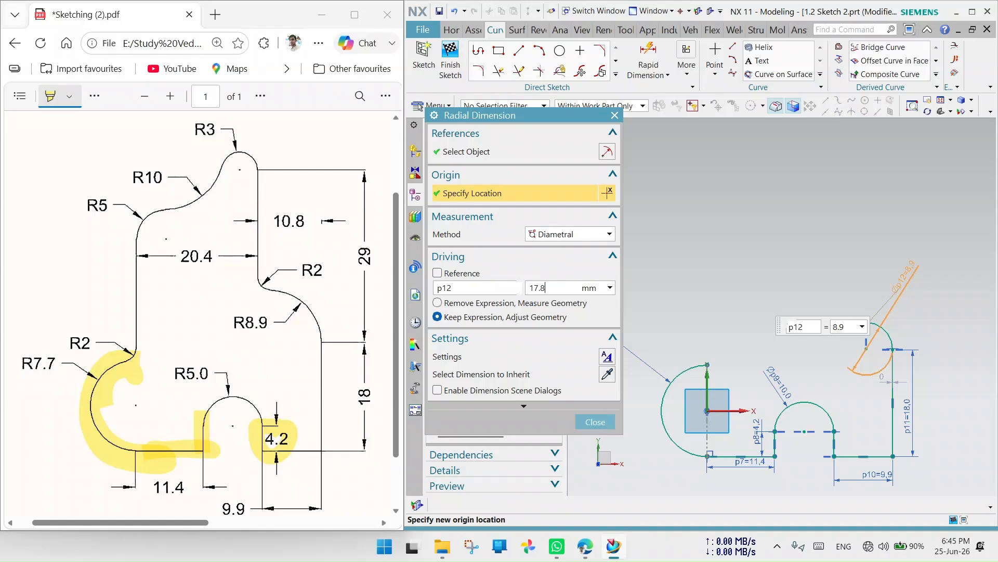
pyautogui.press('Return')
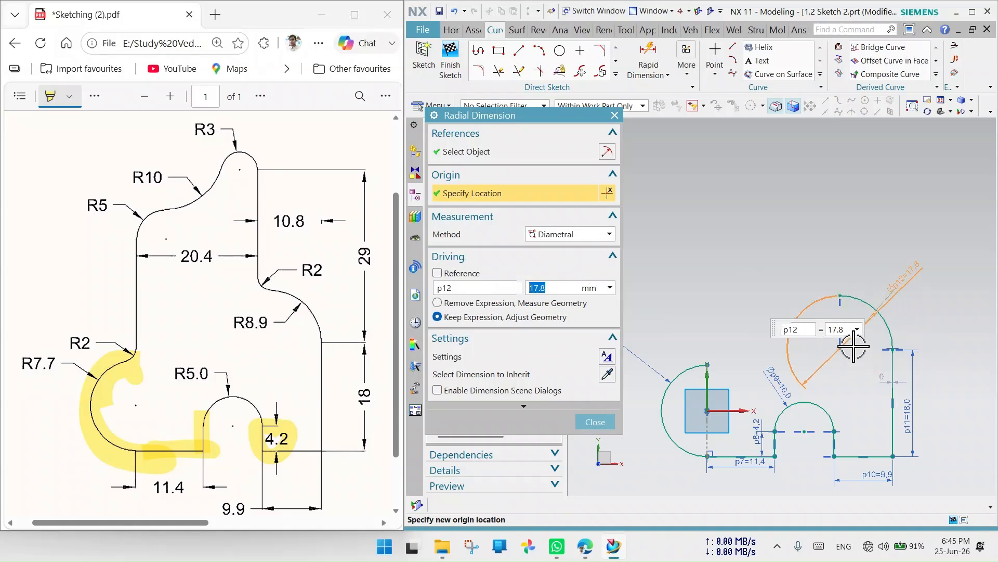
# Move the right-side arc's diameter dimension farther up and outward from the profile, and finish editing the dimension.
pyautogui.moveTo(900, 292)
pyautogui.mouseDown()
pyautogui.moveTo(909, 325)
pyautogui.moveTo(886, 256)
pyautogui.moveTo(713, 285)
pyautogui.moveTo(680, 338)
pyautogui.moveTo(736, 452)
pyautogui.moveTo(985, 242)
pyautogui.moveTo(953, 241)
pyautogui.mouseUp()
pyautogui.scroll(-2, 837, 331)
pyautogui.scroll(4, 836, 331)
pyautogui.scroll(-3, 821, 336)
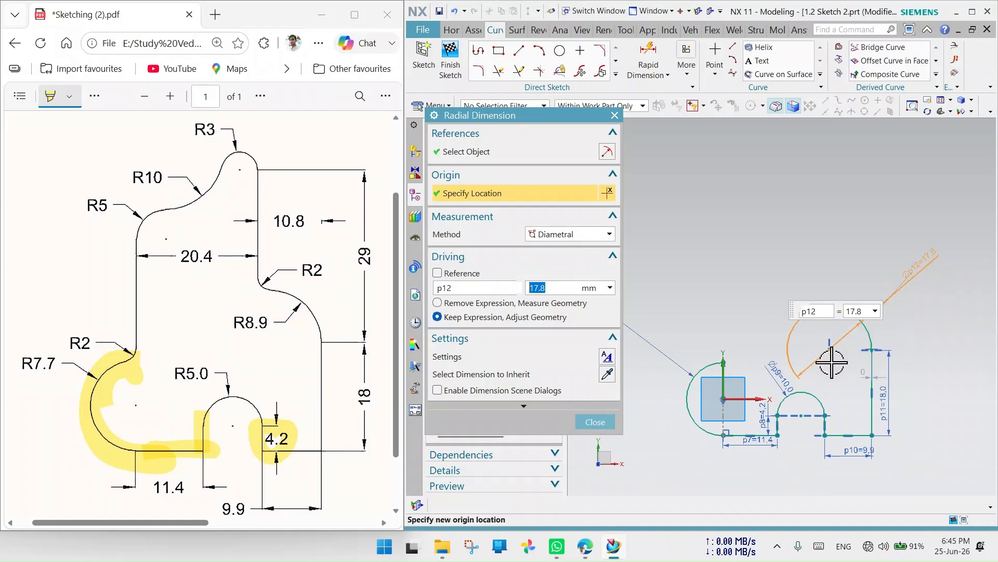
pyautogui.scroll(1, 847, 345)
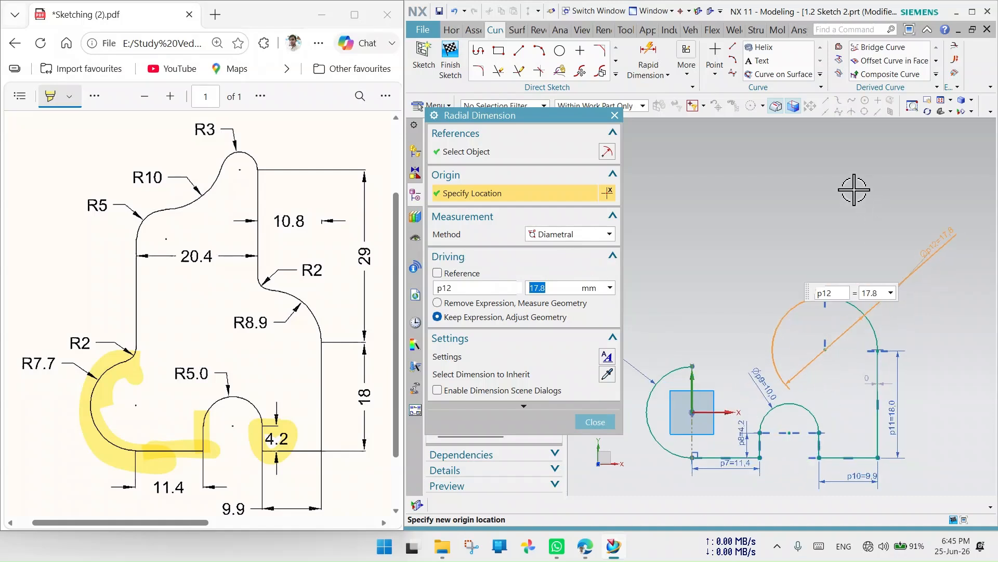
pyautogui.click(615, 115)
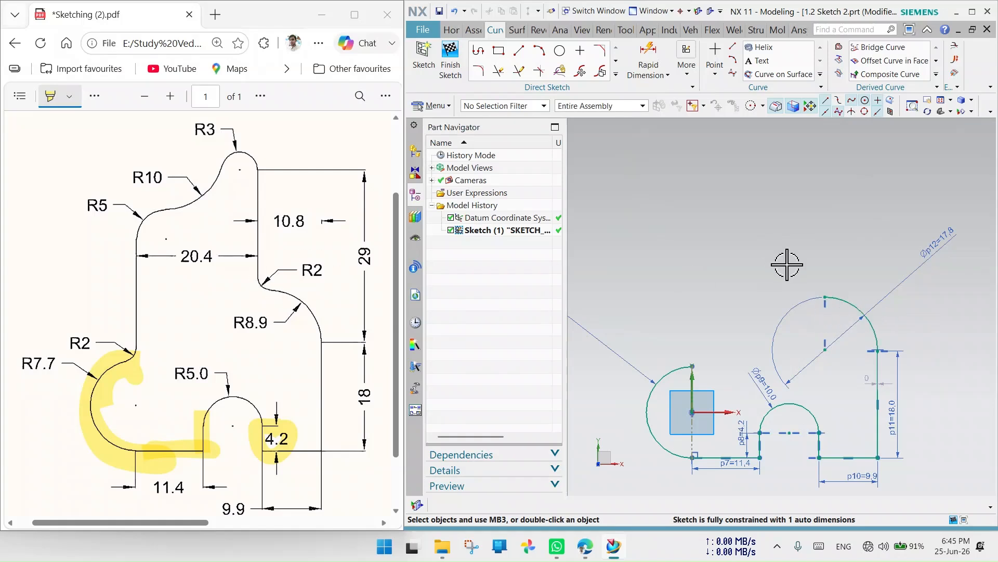
# Draw a circle of about 8.4 mm diameter above the right-side arc, with its center vertically in line with the arc's center.
pyautogui.click(561, 53)
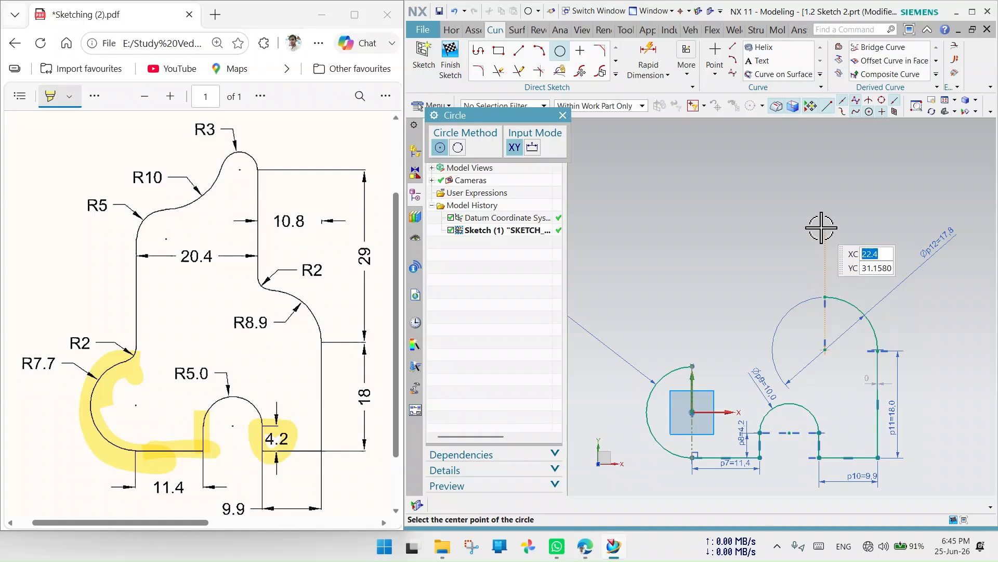
pyautogui.click(821, 227)
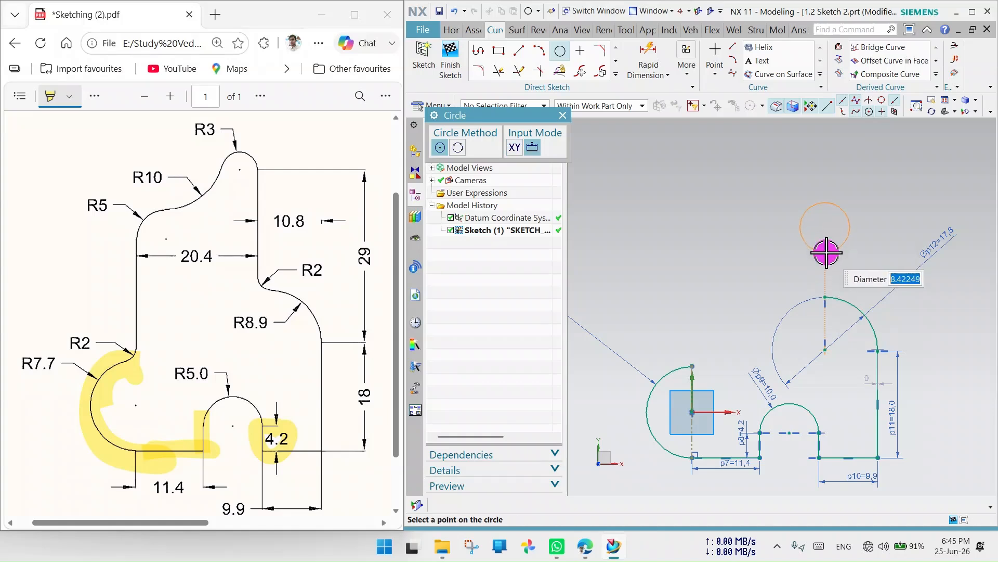
pyautogui.write('8.4')
pyautogui.press('Return')
pyautogui.click(562, 115)
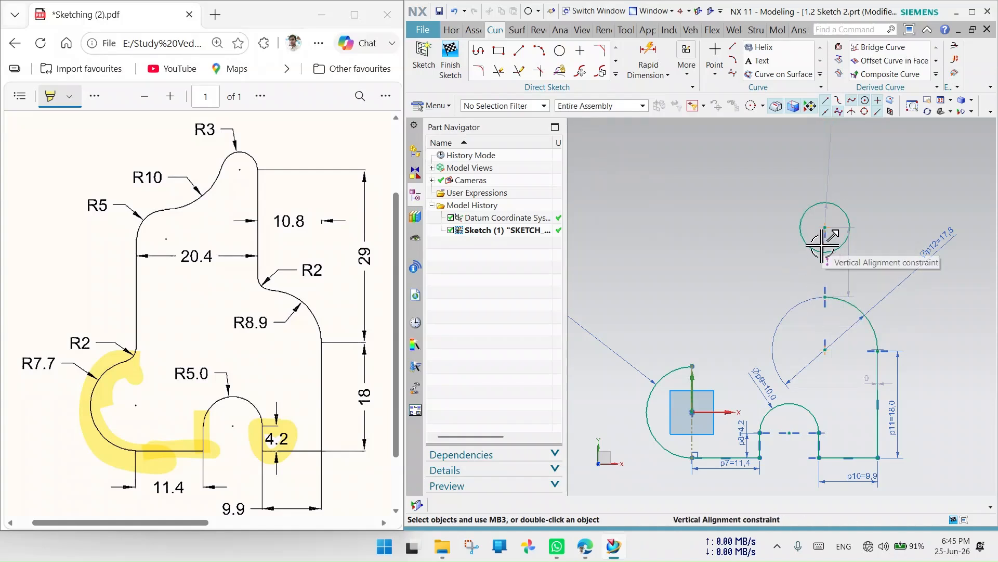
# Dimension the diameter of the circle above the arc and set it to 4 mm.
pyautogui.scroll(-2, 830, 237)
pyautogui.scroll(3, 830, 237)
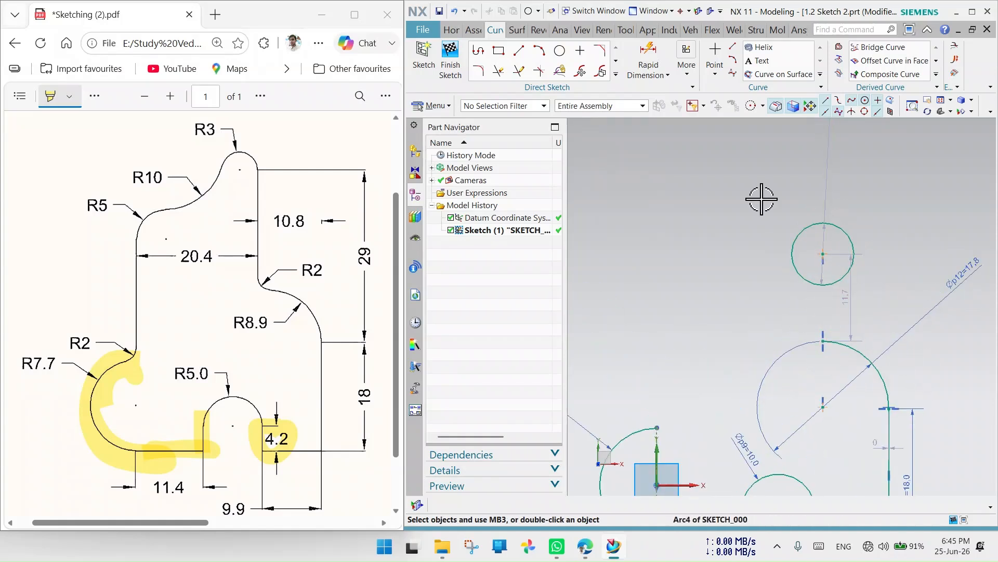
pyautogui.click(649, 58)
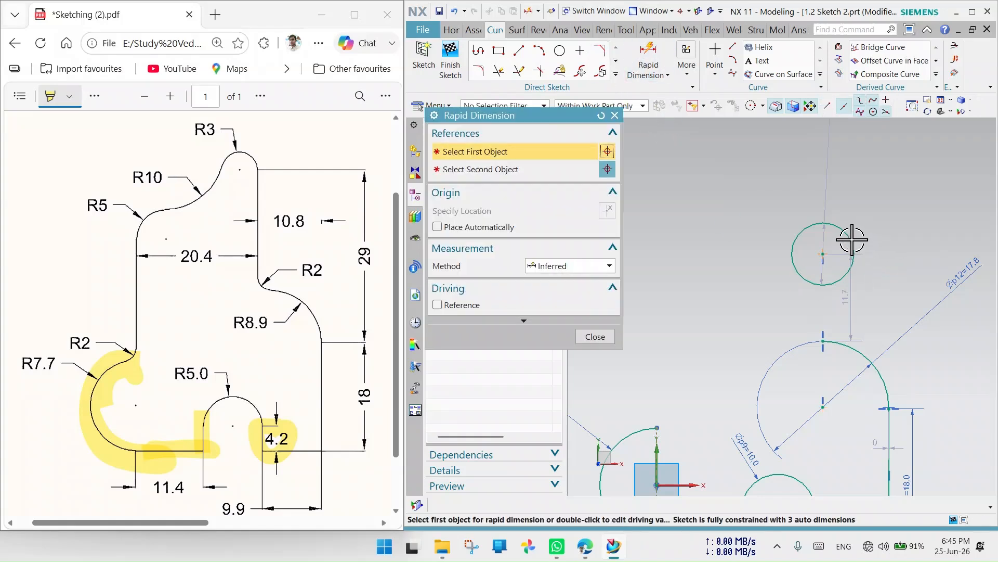
pyautogui.click(905, 214)
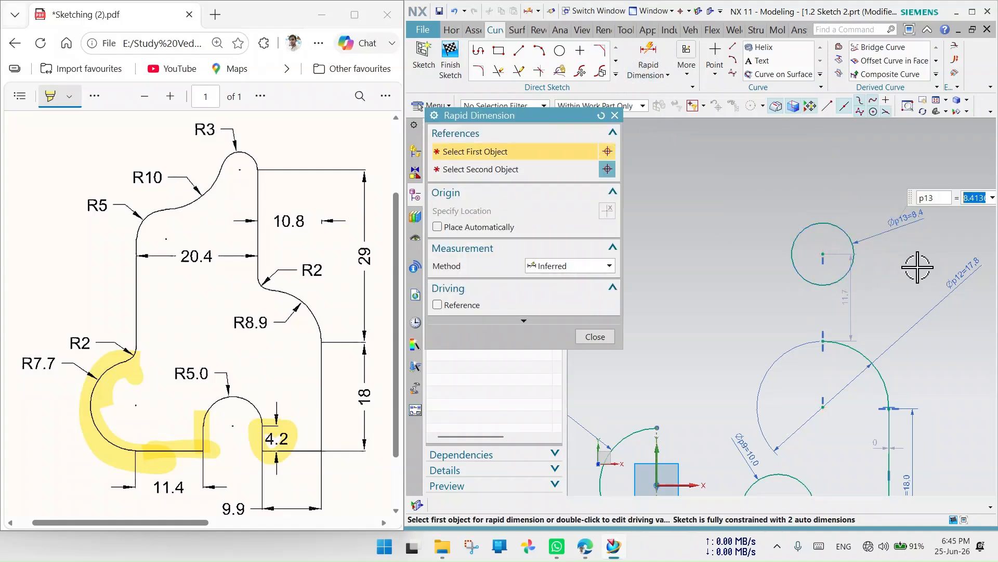
pyautogui.write('4')
pyautogui.press('Return')
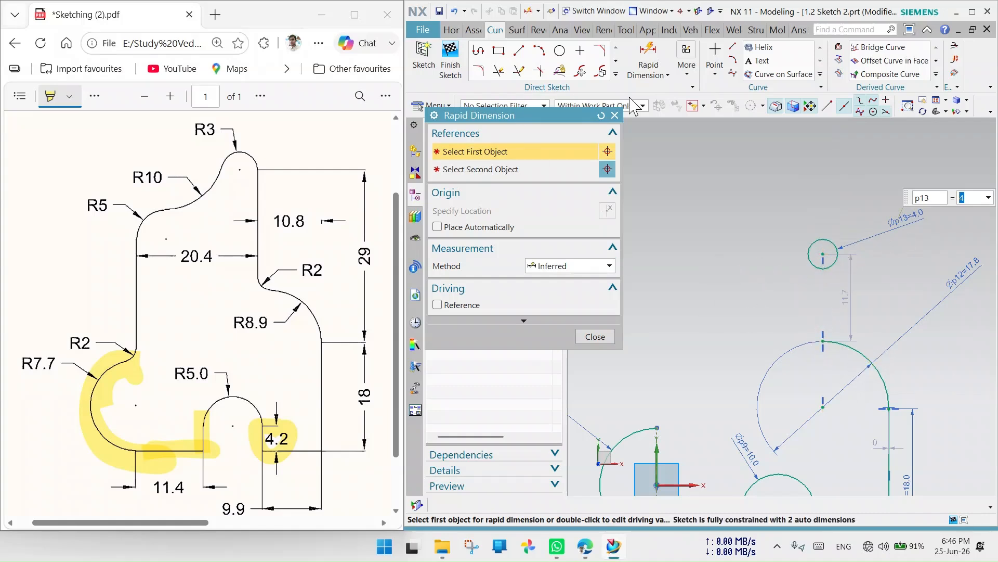
pyautogui.click(614, 115)
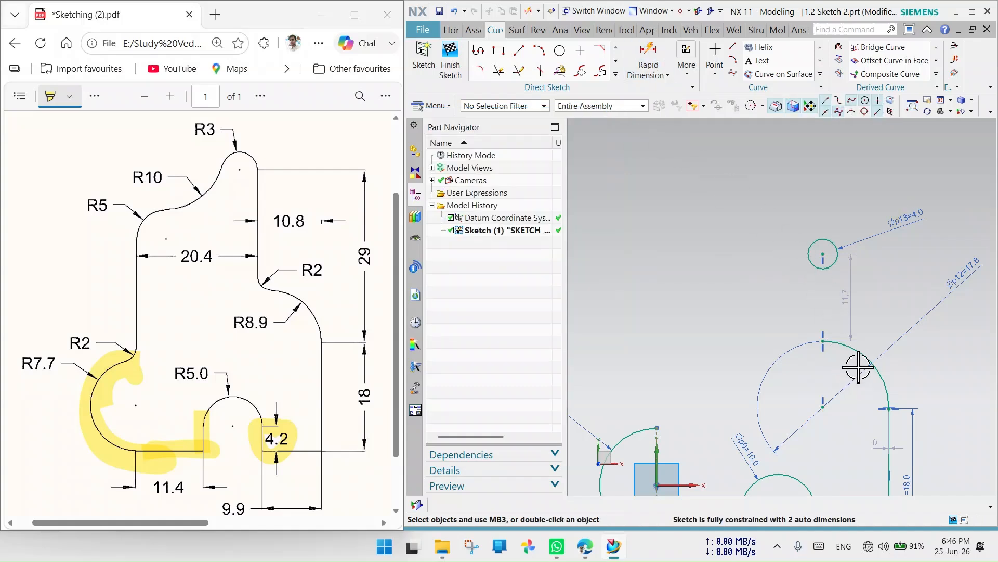
# Make the 4 mm circle tangent to the 17.8 mm diameter arc below it.
pyautogui.click(862, 348)
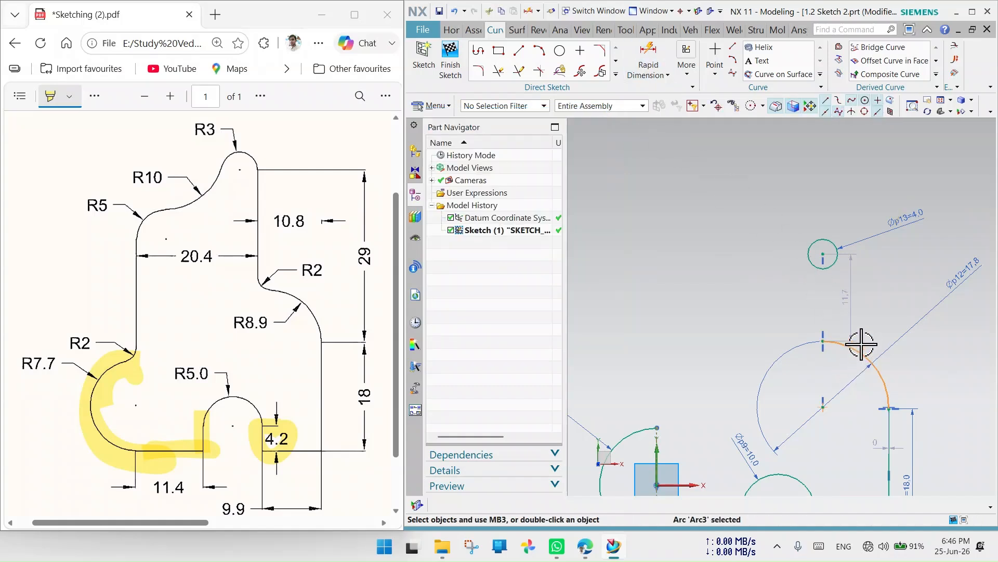
pyautogui.click(830, 269)
pyautogui.click(875, 235)
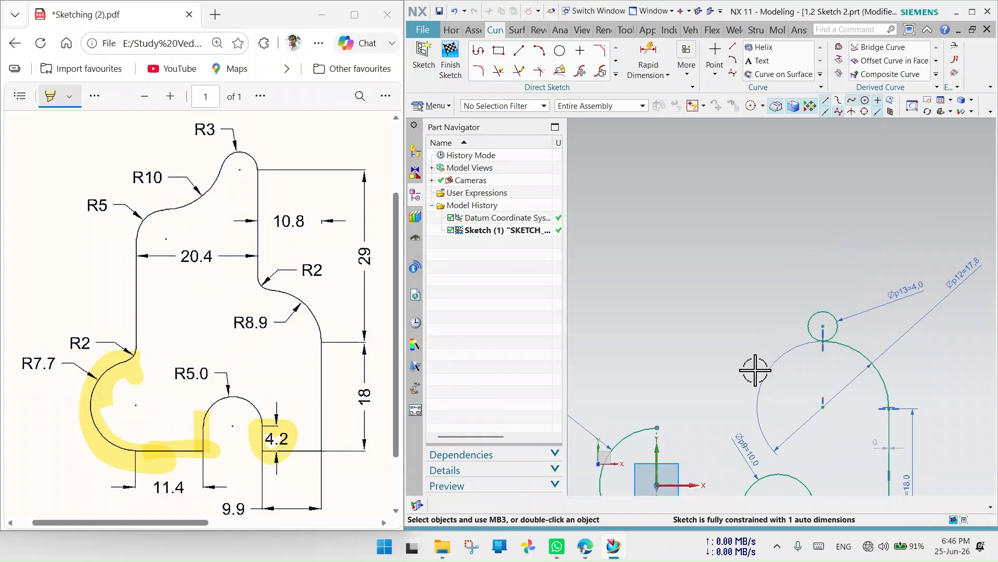
# Draw a vertical line about 16.5 mm long, left of the 4 mm circle, ending just above the upper end of the arc.
pyautogui.click(518, 51)
pyautogui.click(794, 215)
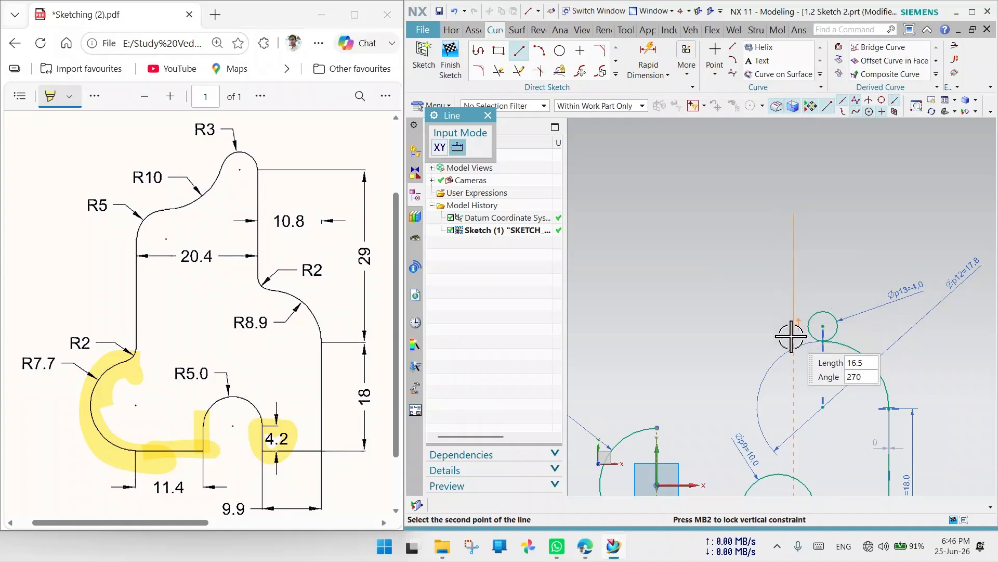
pyautogui.click(794, 337)
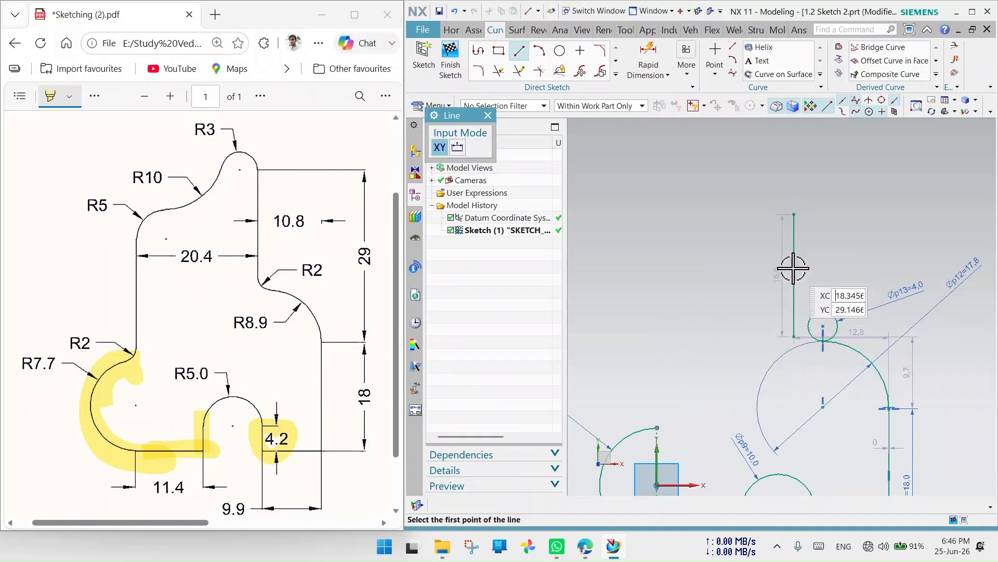
# Cancel the extra line and horizontally align the vertical line's lower endpoint with the center of the 4 mm circle.
pyautogui.click(794, 337)
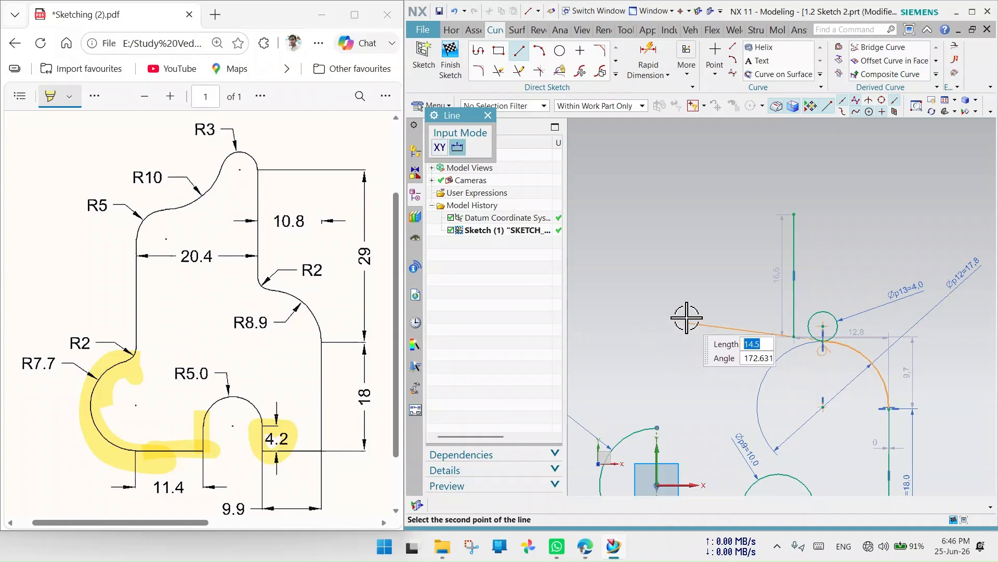
pyautogui.press('Escape')
pyautogui.scroll(5, 801, 328)
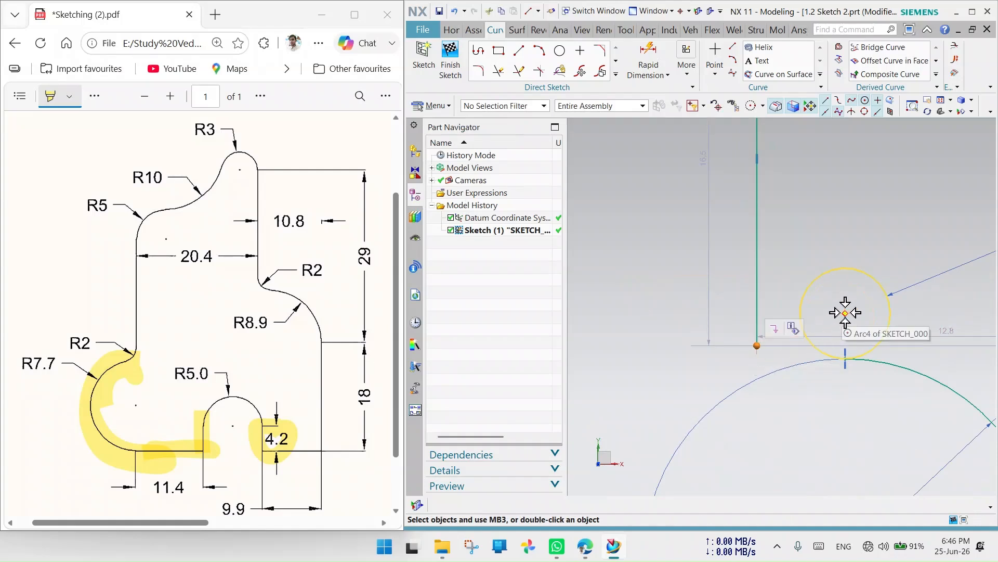
pyautogui.click(844, 312)
pyautogui.click(882, 297)
# Try to make the vertical line tangent to the 4 mm circle, then undo the constraint.
pyautogui.scroll(-3, 754, 339)
pyautogui.click(758, 270)
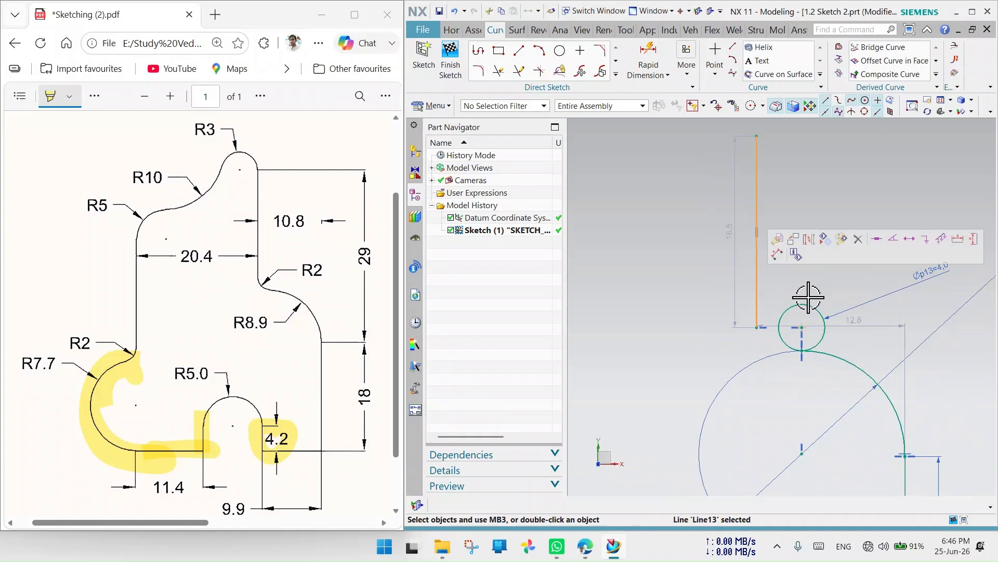
pyautogui.click(804, 304)
pyautogui.click(907, 281)
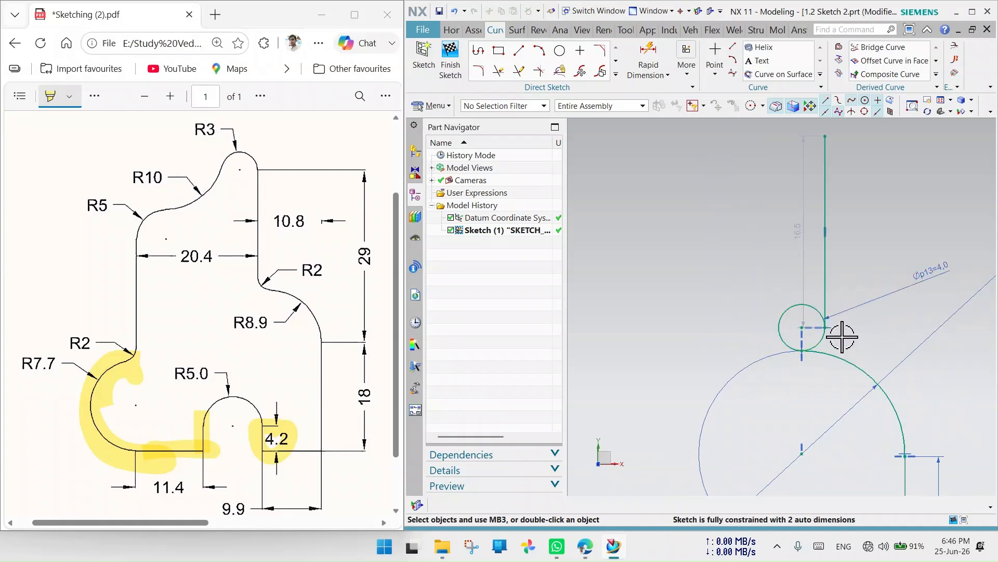
pyautogui.moveTo(831, 276)
pyautogui.mouseDown()
pyautogui.moveTo(780, 276)
pyautogui.moveTo(780, 285)
pyautogui.moveTo(780, 266)
pyautogui.mouseUp()
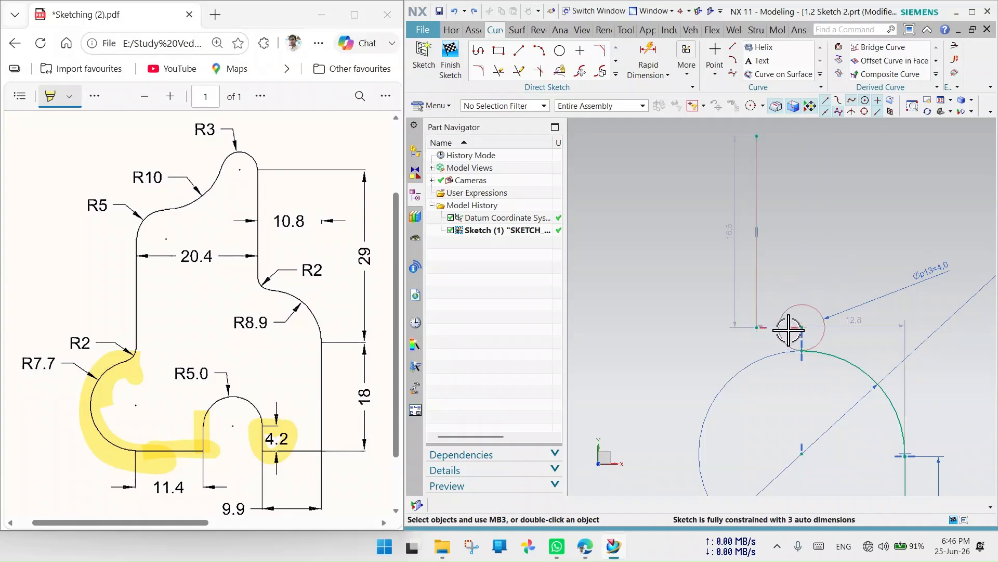
# Move the vertical line closer to the left side of the 4 mm circle.
pyautogui.scroll(-4, 788, 330)
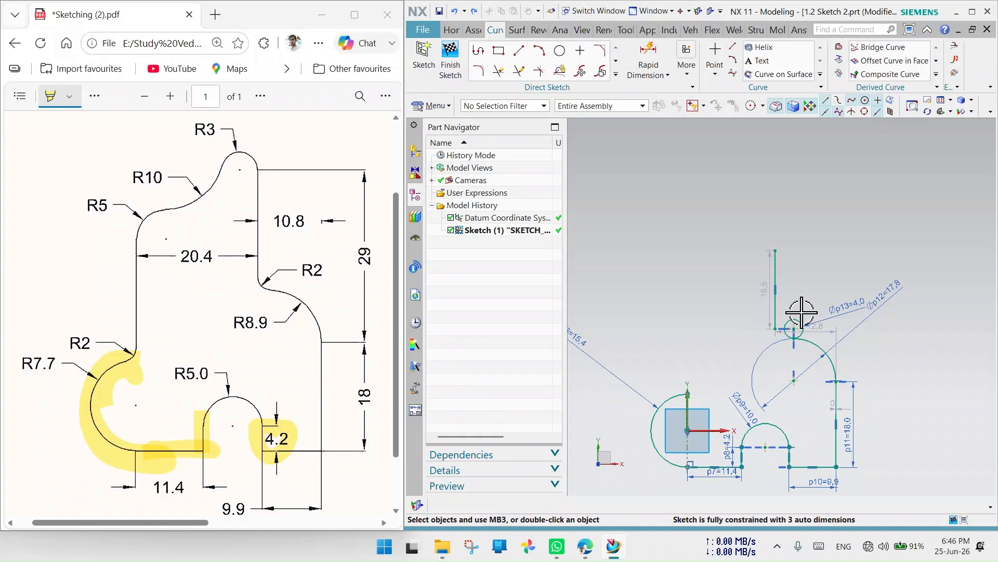
pyautogui.scroll(5, 803, 317)
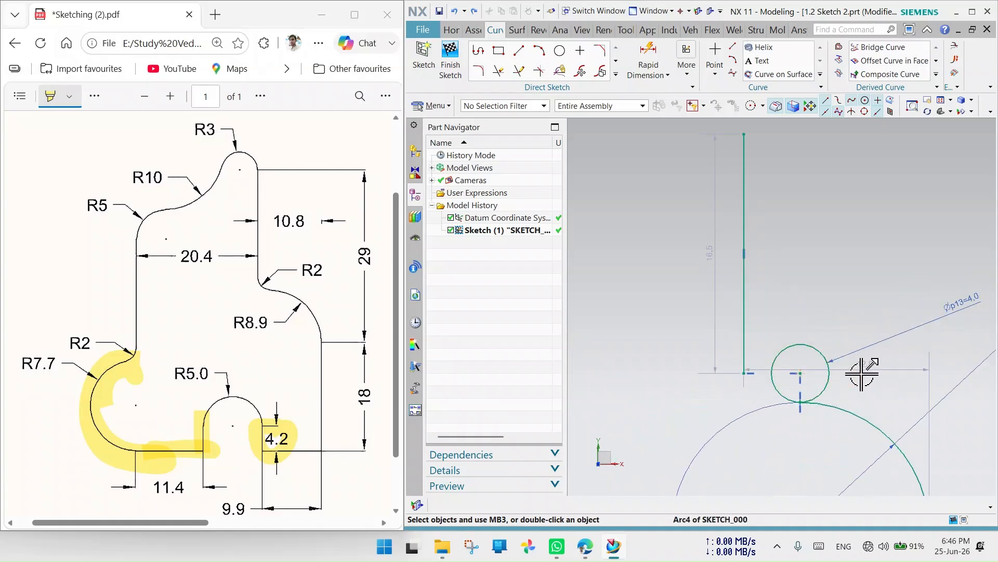
pyautogui.scroll(-3, 861, 369)
pyautogui.click(801, 367)
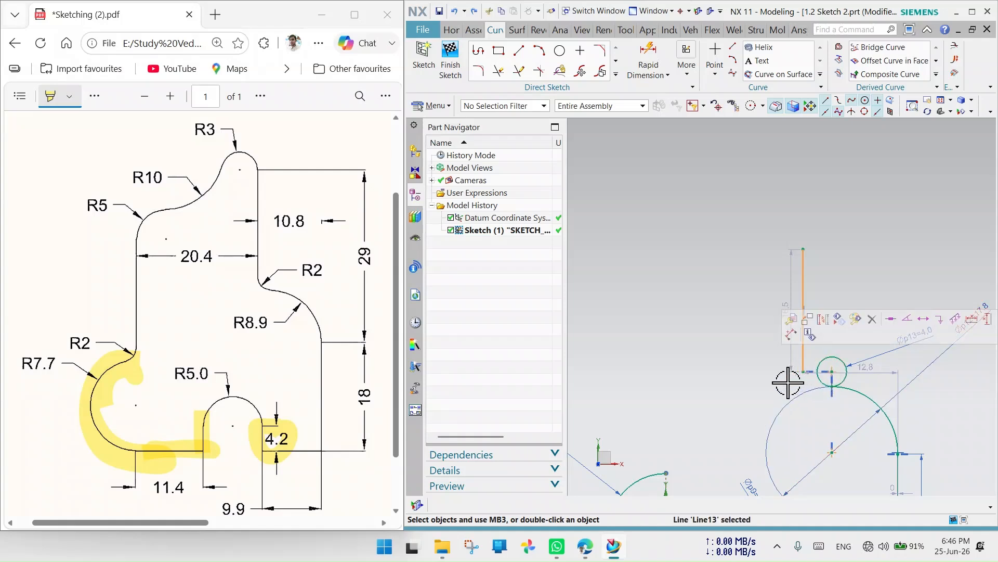
pyautogui.click(758, 401)
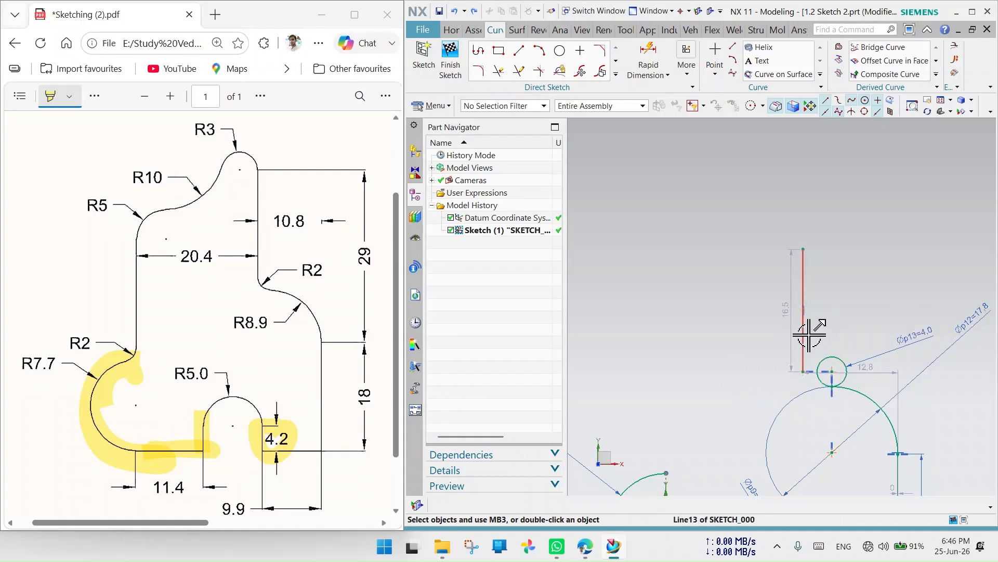
pyautogui.moveTo(810, 333)
pyautogui.mouseDown()
pyautogui.moveTo(814, 346)
pyautogui.moveTo(820, 315)
pyautogui.moveTo(812, 328)
pyautogui.mouseUp()
pyautogui.scroll(-1, 836, 306)
pyautogui.scroll(3, 823, 338)
pyautogui.scroll(2, 834, 348)
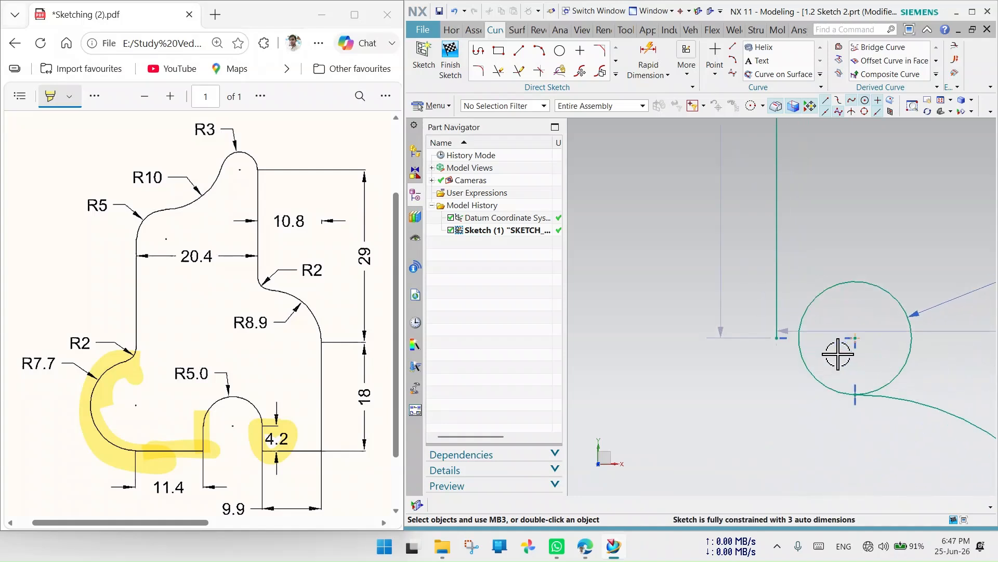
# Make the vertical line tangent to the 4 mm circle on its left side.
pyautogui.click(816, 289)
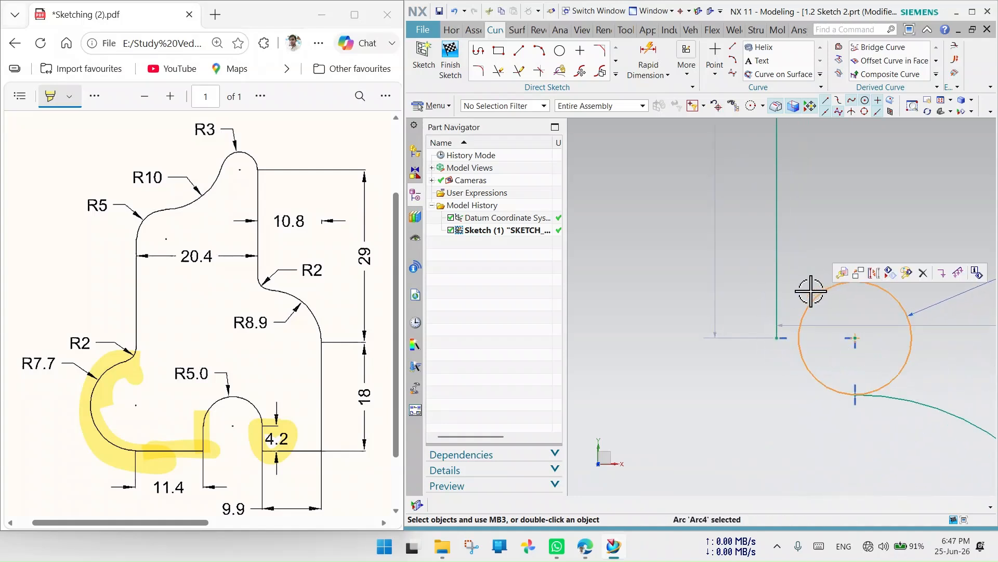
pyautogui.click(778, 294)
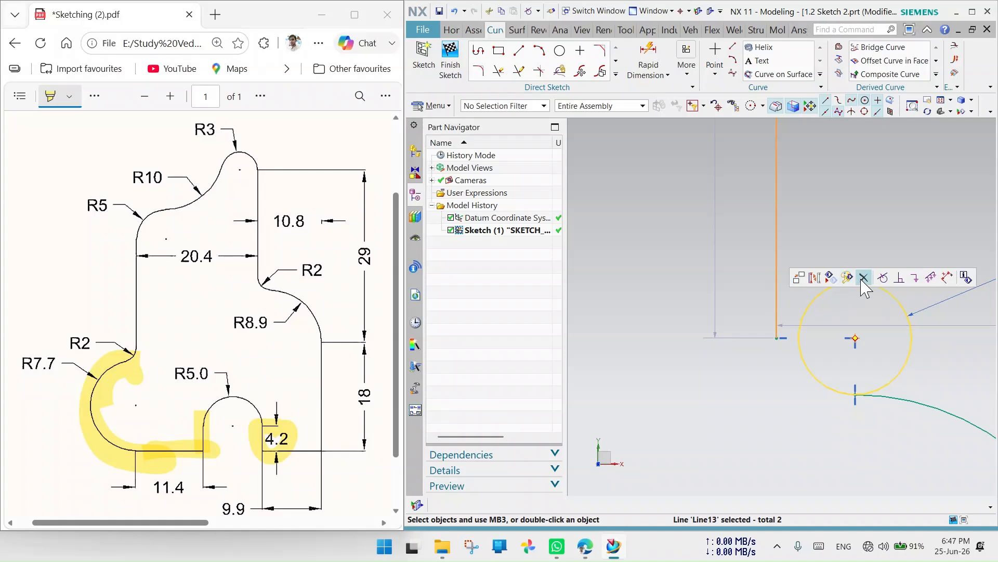
pyautogui.click(883, 277)
pyautogui.scroll(-3, 707, 272)
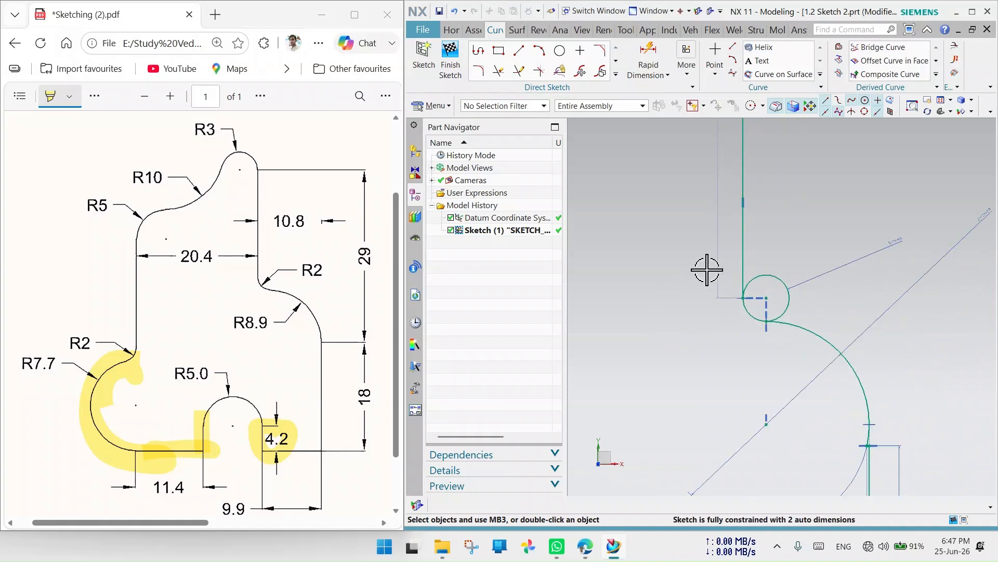
pyautogui.scroll(-1, 722, 285)
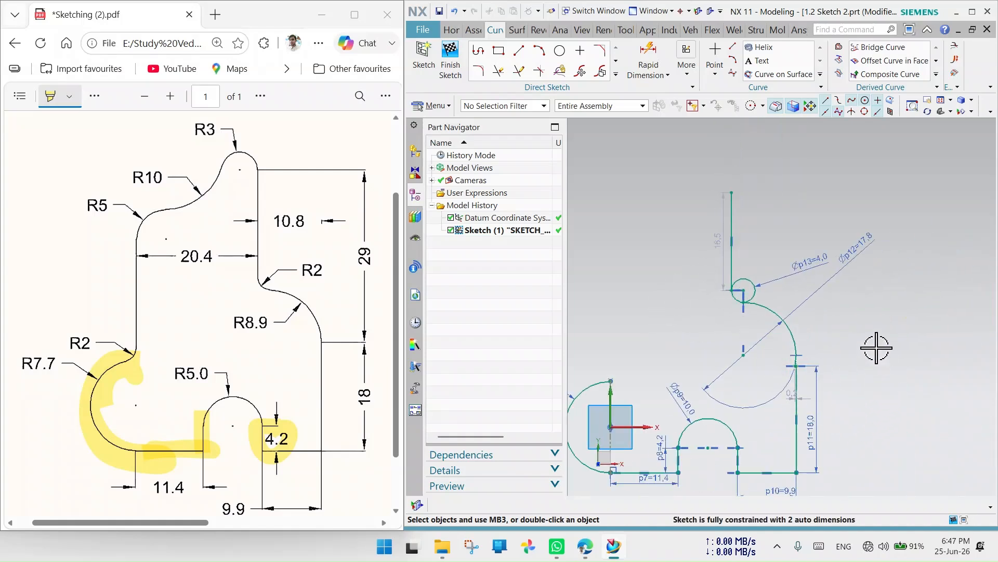
# Open the vertical line's length dimension for editing and highlight the R2 corner and the 29 dimension in the reference PDF.
pyautogui.scroll(3, 713, 256)
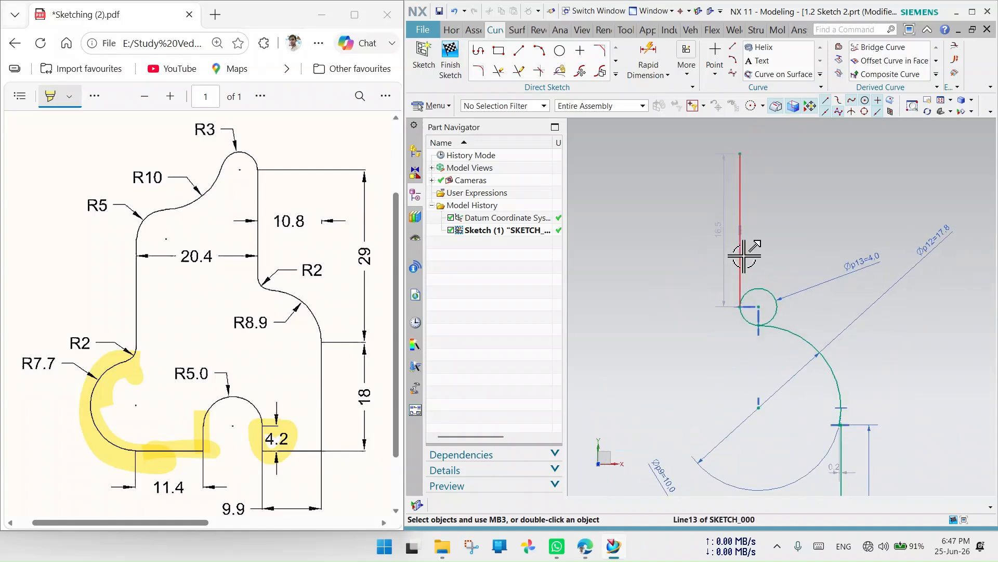
pyautogui.doubleClick(723, 251)
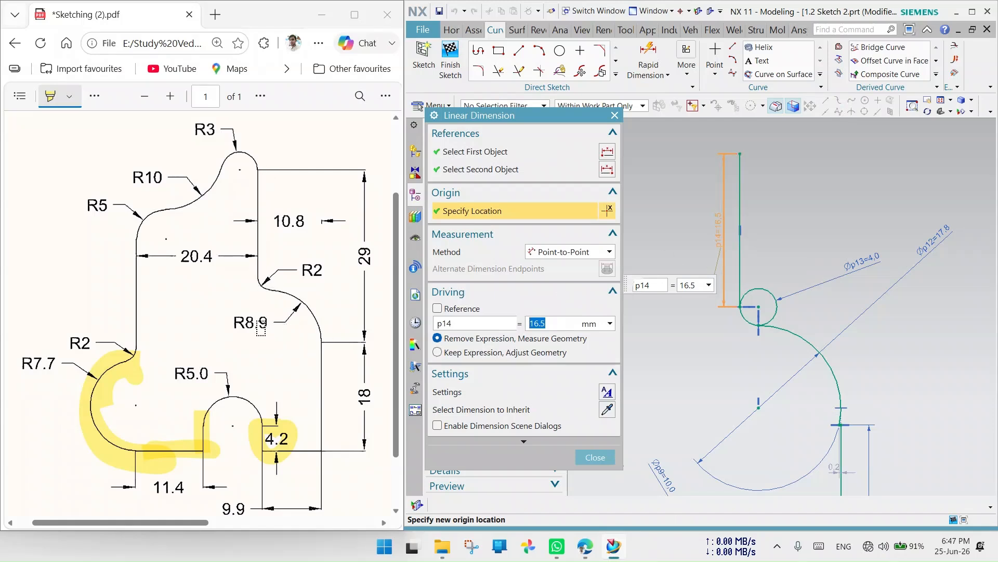
pyautogui.click(264, 288)
pyautogui.moveTo(264, 288); pyautogui.dragTo(256, 347)
pyautogui.moveTo(263, 261); pyautogui.dragTo(264, 294)
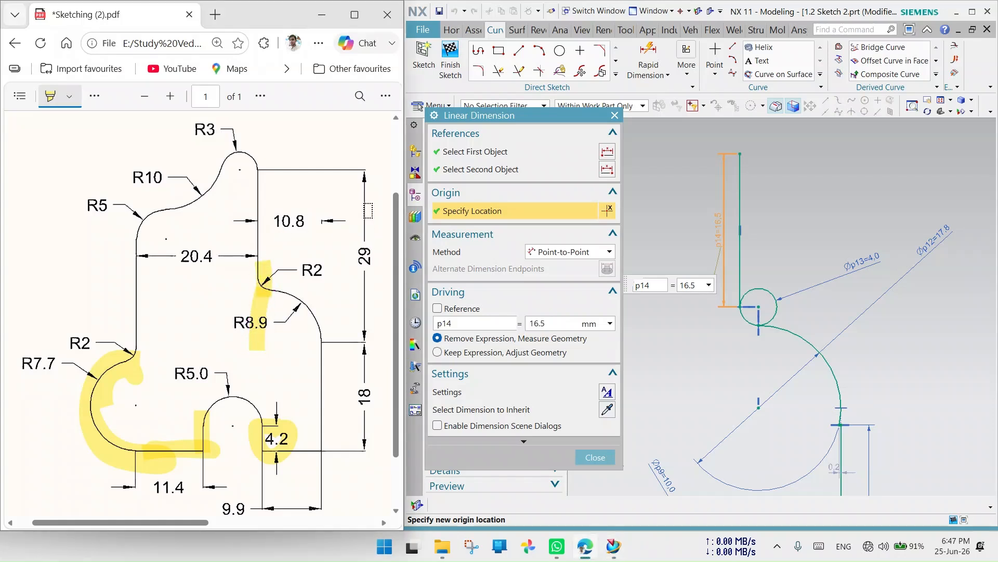
pyautogui.moveTo(368, 175); pyautogui.dragTo(367, 347)
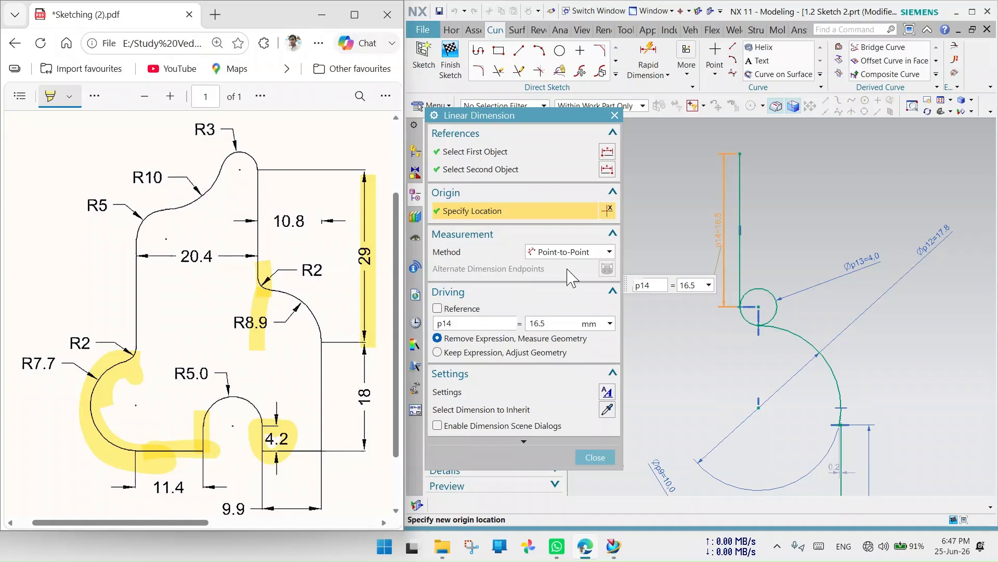
# Set the vertical line's length to 18.1 mm and place its dimension to the right of the line.
pyautogui.click(536, 324)
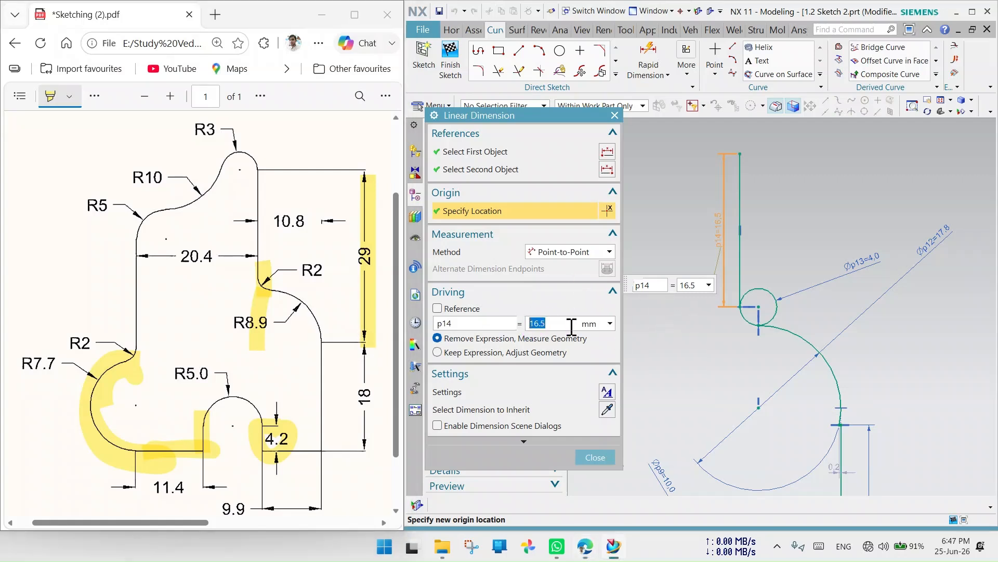
pyautogui.write('18.1')
pyautogui.press('Return')
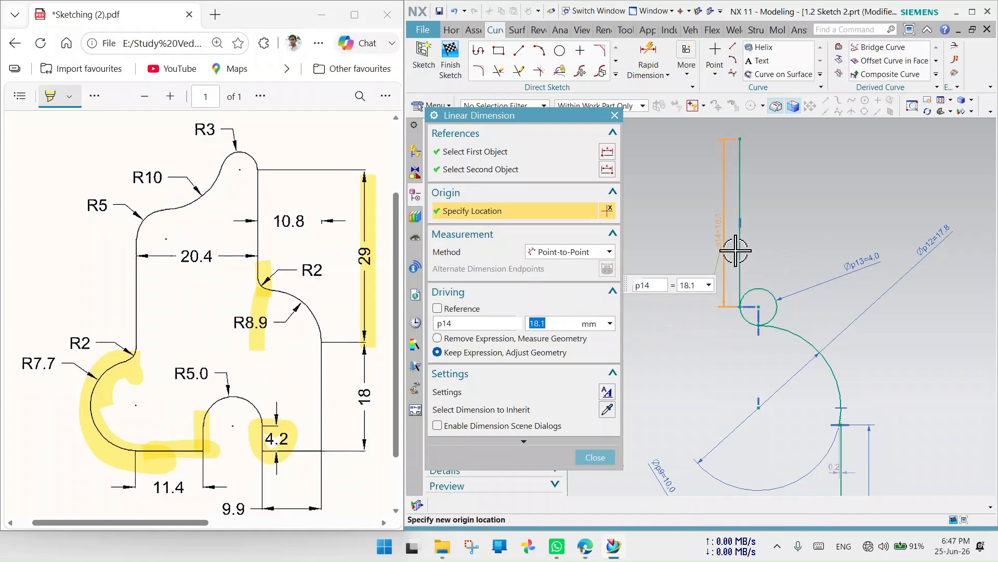
pyautogui.click(838, 235)
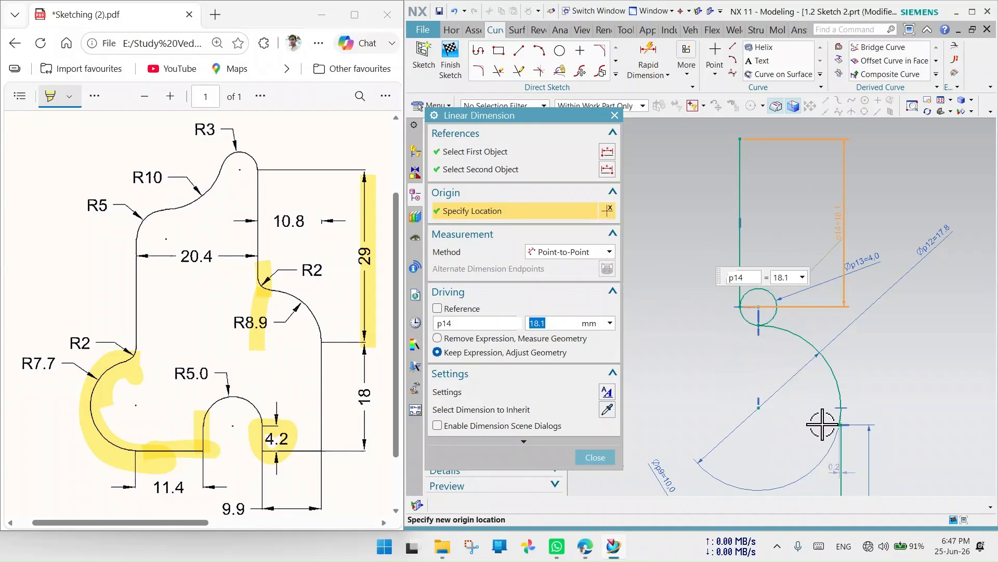
pyautogui.scroll(3, 822, 424)
pyautogui.scroll(5, 814, 414)
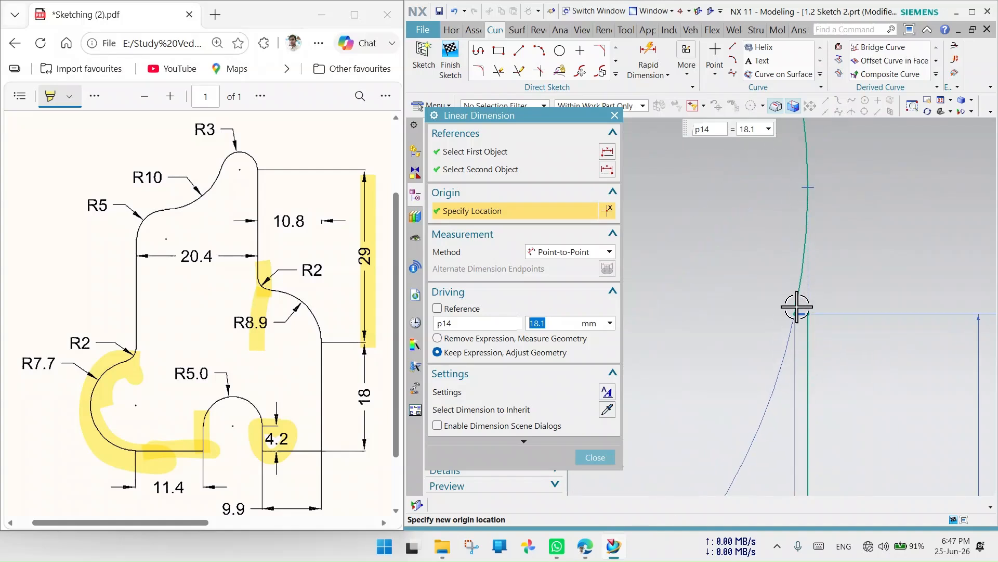
pyautogui.scroll(3, 794, 318)
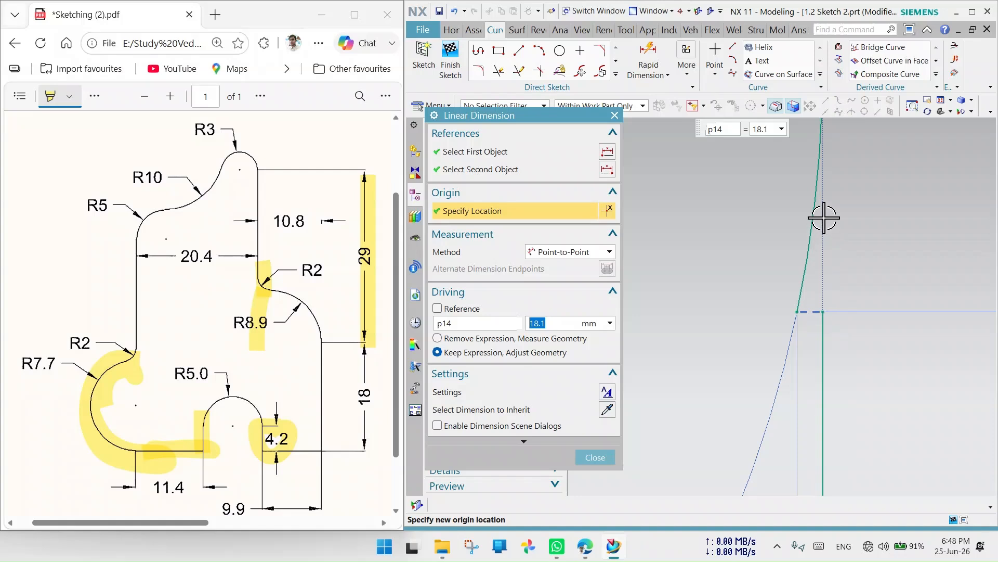
pyautogui.click(615, 115)
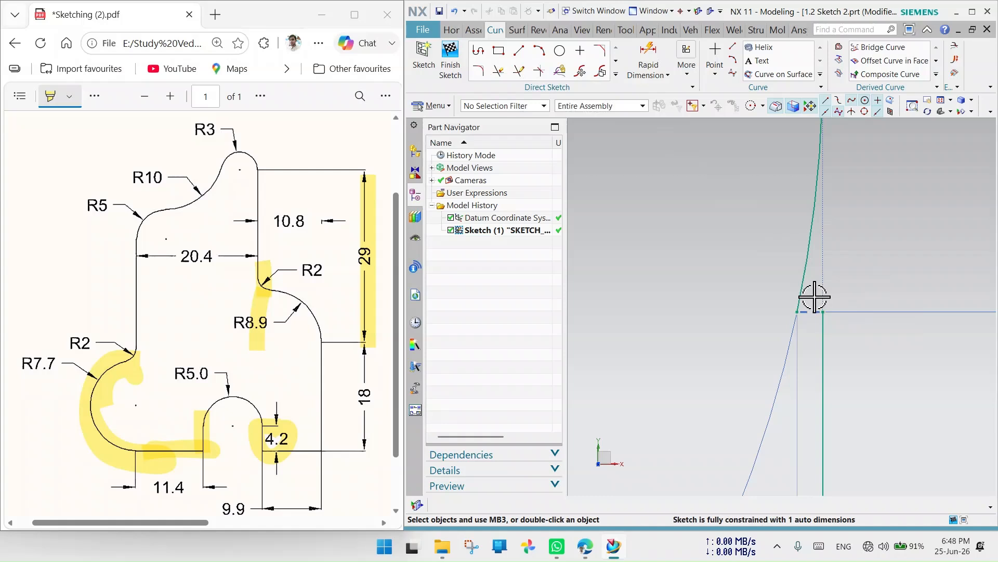
# Try to constrain the large arc's lower endpoint onto the upper endpoint of the right-side vertical line.
pyautogui.click(808, 310)
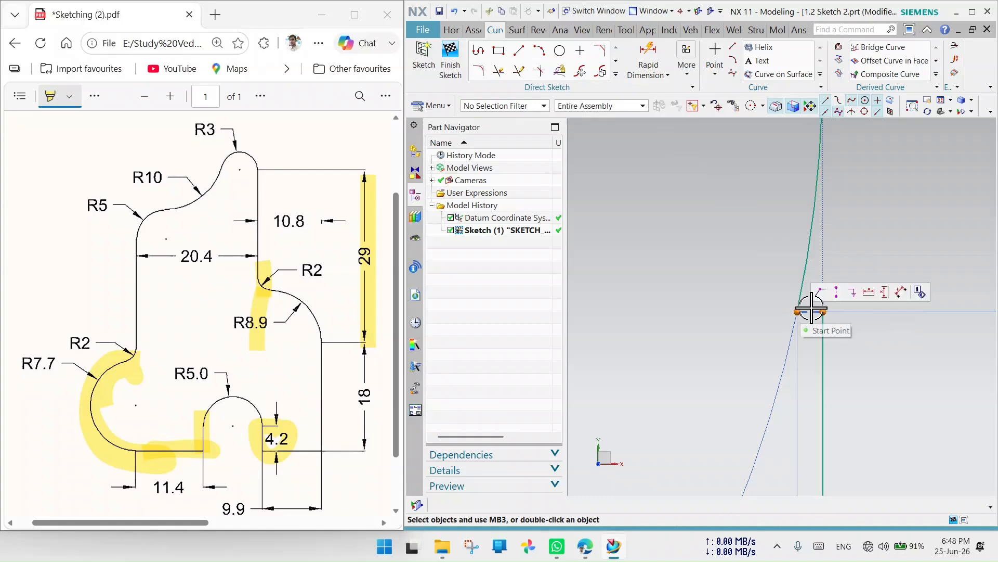
pyautogui.click(836, 291)
pyautogui.scroll(-5, 816, 319)
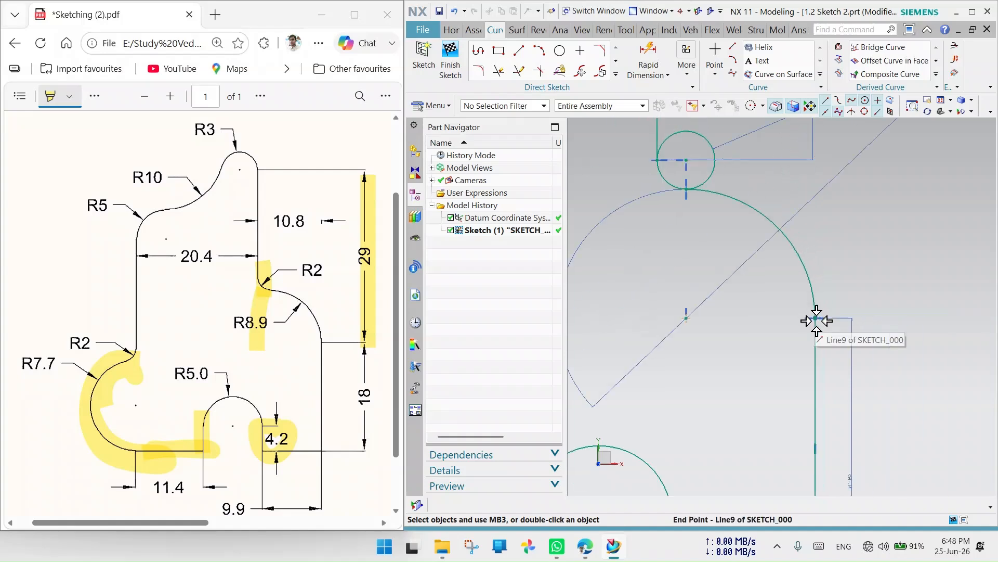
pyautogui.scroll(4, 824, 324)
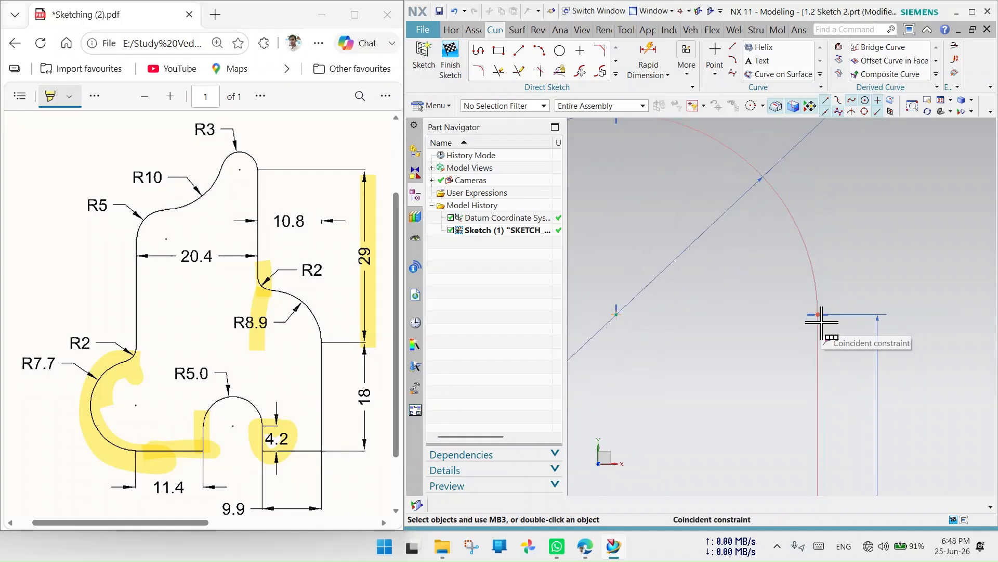
pyautogui.scroll(6, 822, 321)
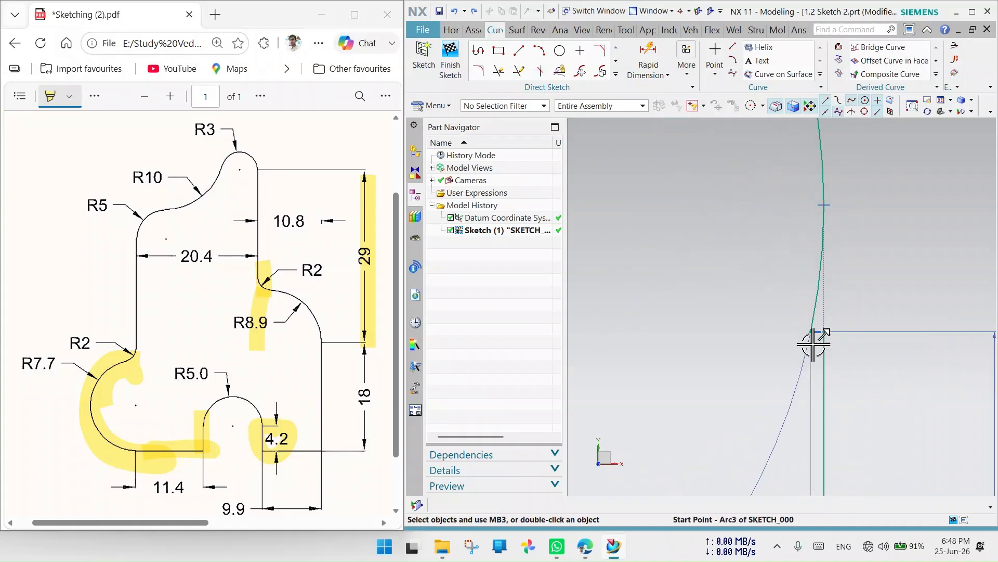
# Extend the right-side vertical line upward to the 17.8 mm diameter arc with Quick Extend.
pyautogui.click(519, 73)
pyautogui.click(825, 373)
pyautogui.scroll(3, 813, 321)
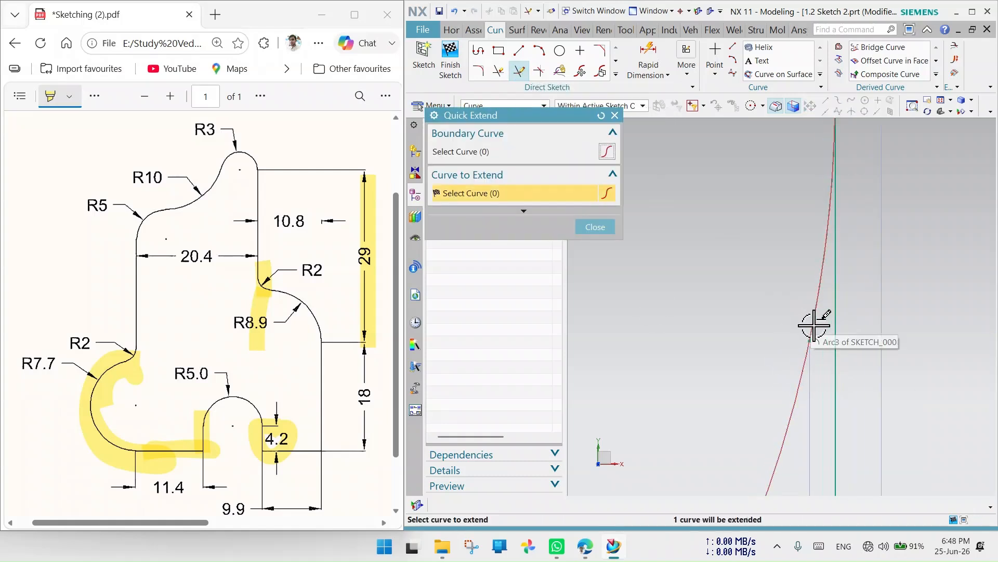
pyautogui.click(595, 227)
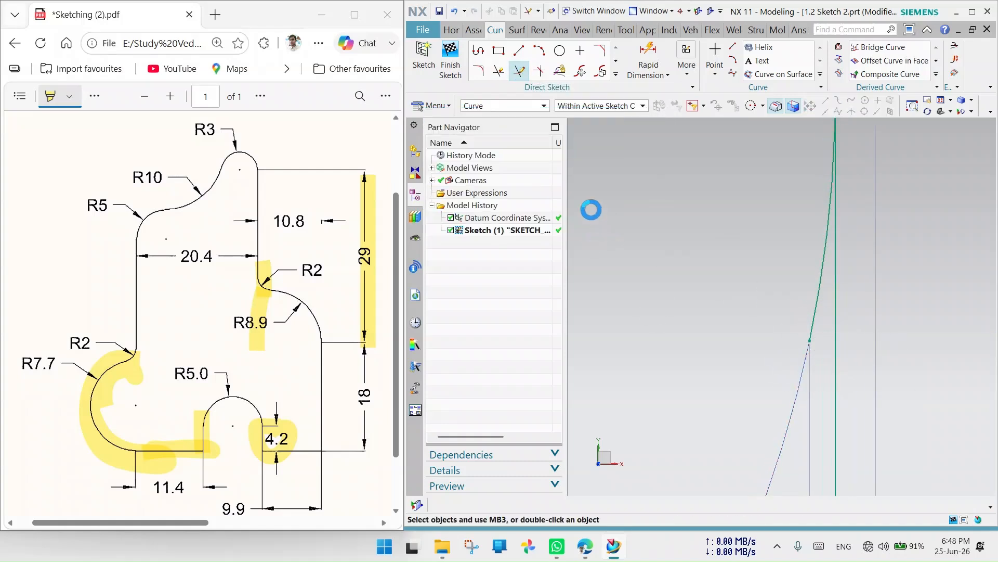
# Trim the overhanging lower end of the 17.8 mm diameter arc where it passes the right-side vertical line.
pyautogui.click(499, 71)
pyautogui.click(813, 328)
pyautogui.scroll(-5, 818, 325)
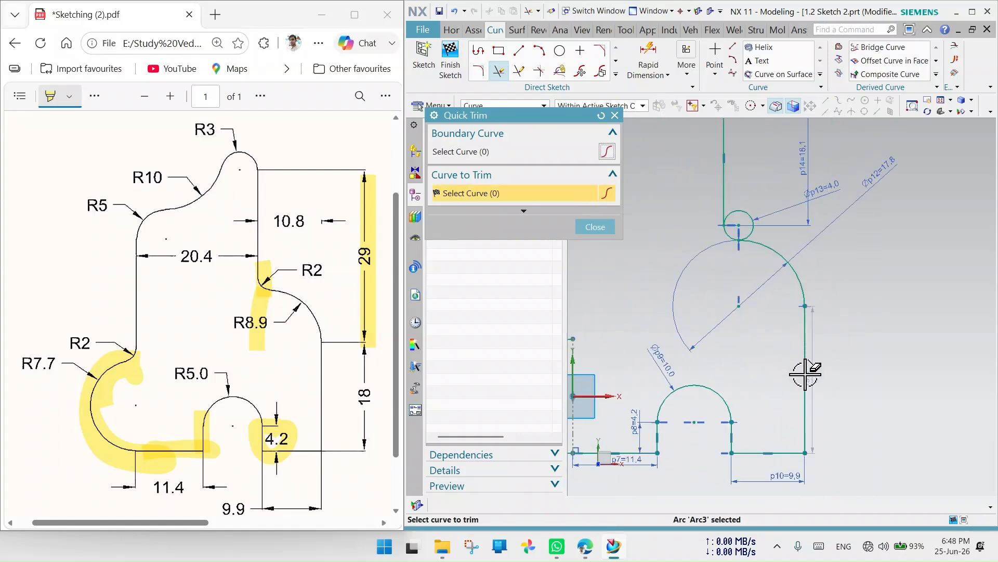
pyautogui.click(615, 115)
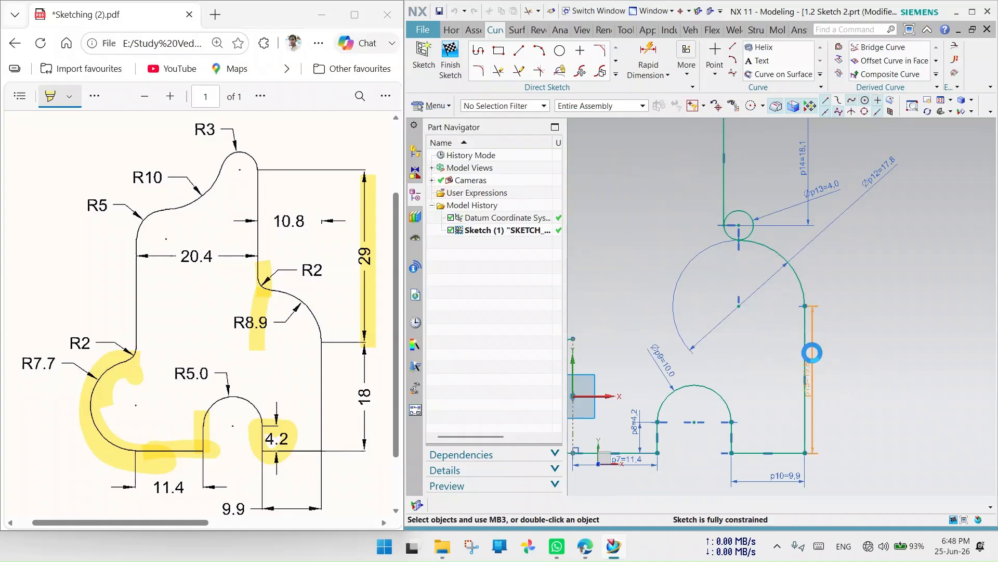
# Set the right-side vertical line's length to 18 mm and place its dimension to the right of the profile.
pyautogui.doubleClick(814, 353)
pyautogui.write('18')
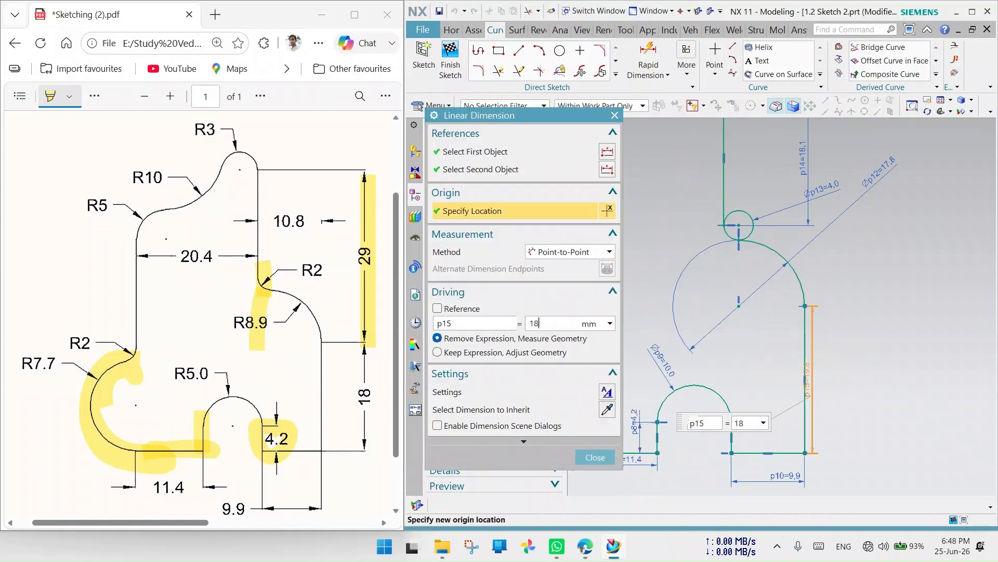
pyautogui.press('Return')
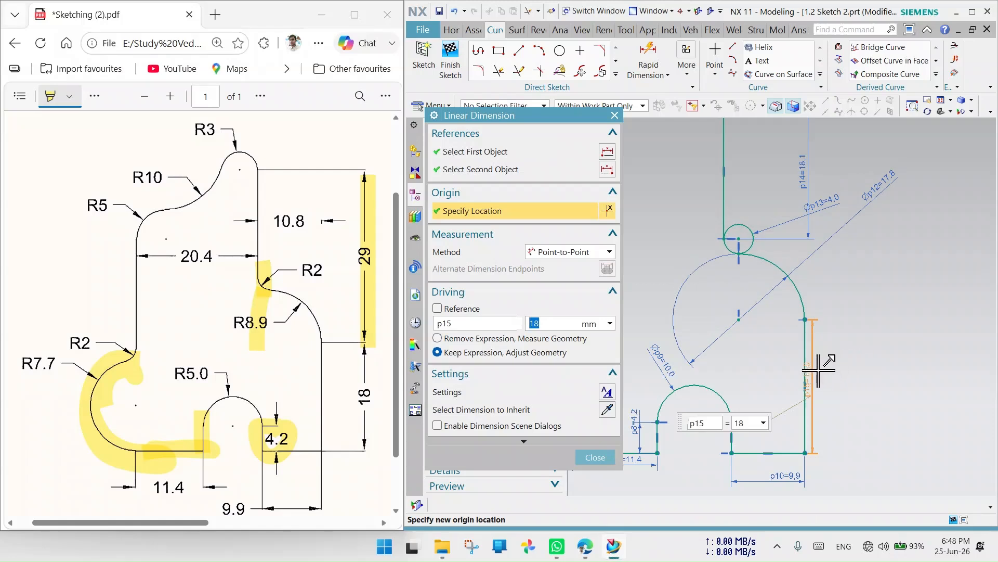
pyautogui.click(859, 364)
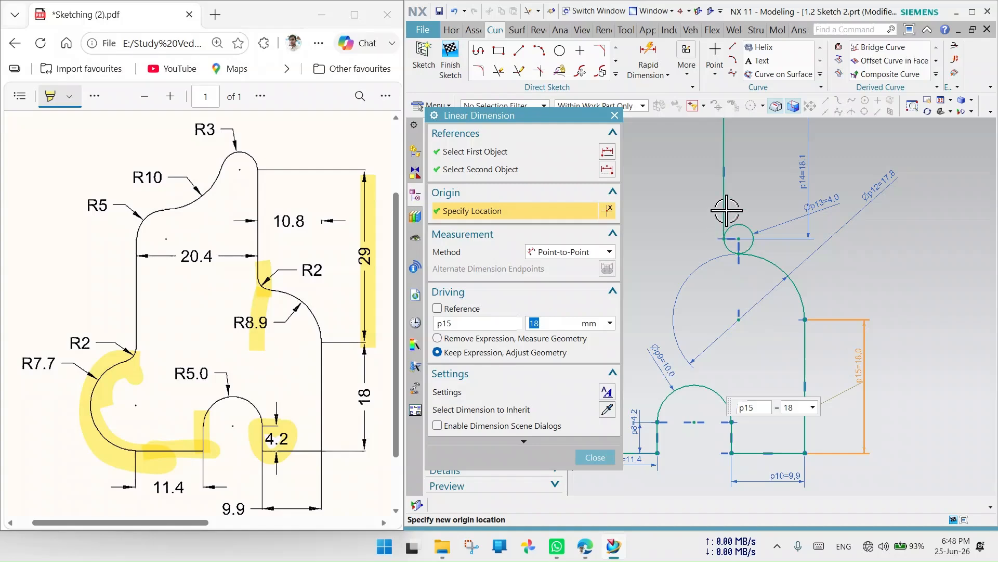
# Trim the 4 mm circle with Quick Trim to leave only the fillet arc between the upper vertical line and the large arc.
pyautogui.scroll(5, 725, 214)
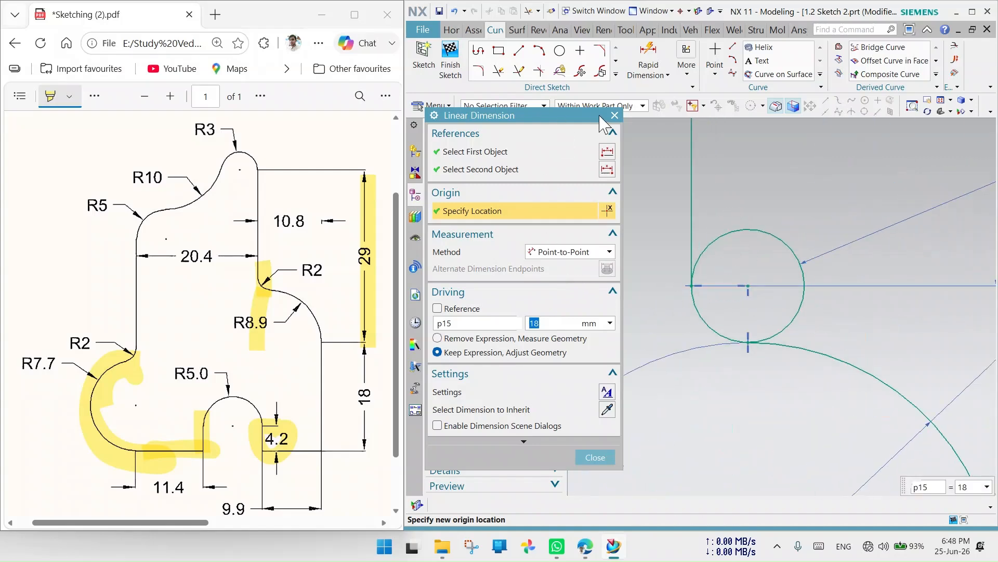
pyautogui.click(615, 115)
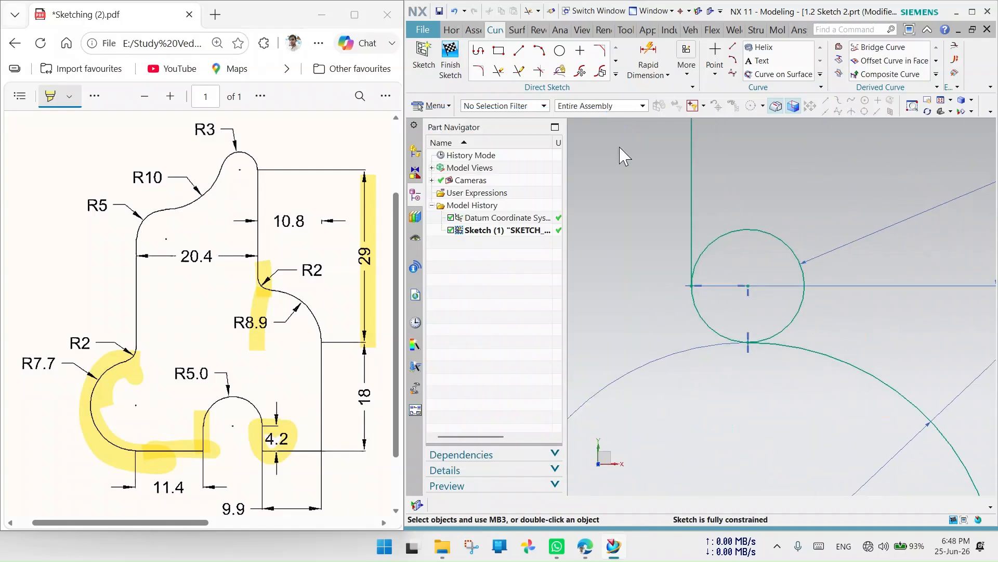
pyautogui.click(498, 70)
pyautogui.click(796, 252)
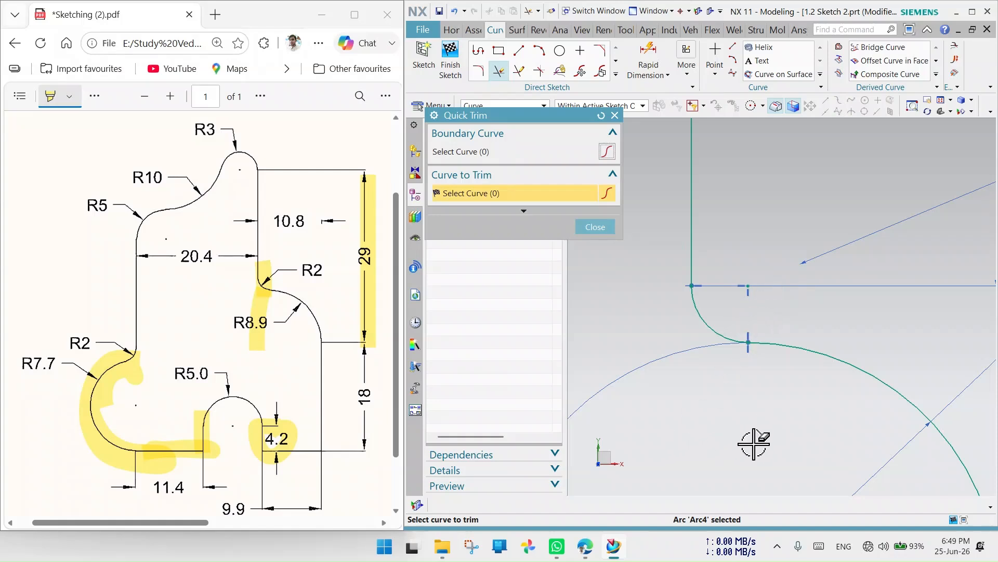
pyautogui.click(615, 115)
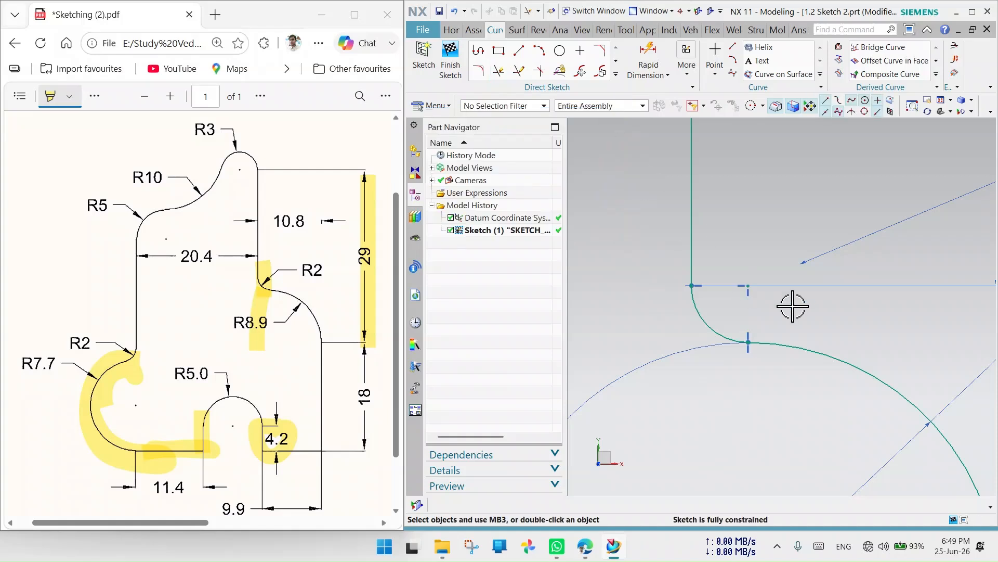
# Sketch a circle about 9.5 mm in diameter, centred level with the upper vertical line's top endpoint and about 9.8 mm left of it.
pyautogui.scroll(-5, 732, 326)
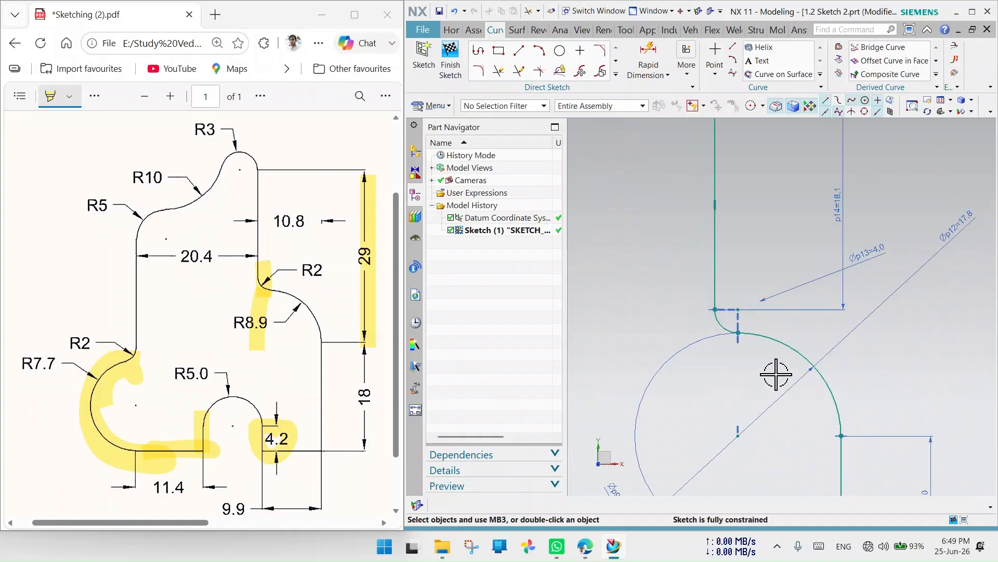
pyautogui.scroll(-3, 836, 379)
pyautogui.scroll(2, 757, 211)
pyautogui.scroll(2, 742, 241)
pyautogui.scroll(2, 853, 357)
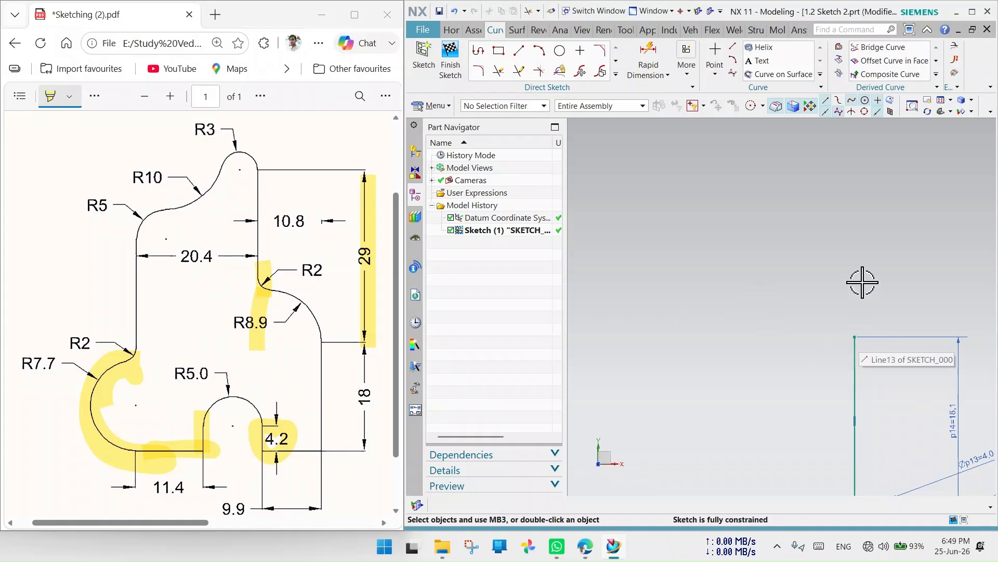
pyautogui.click(559, 52)
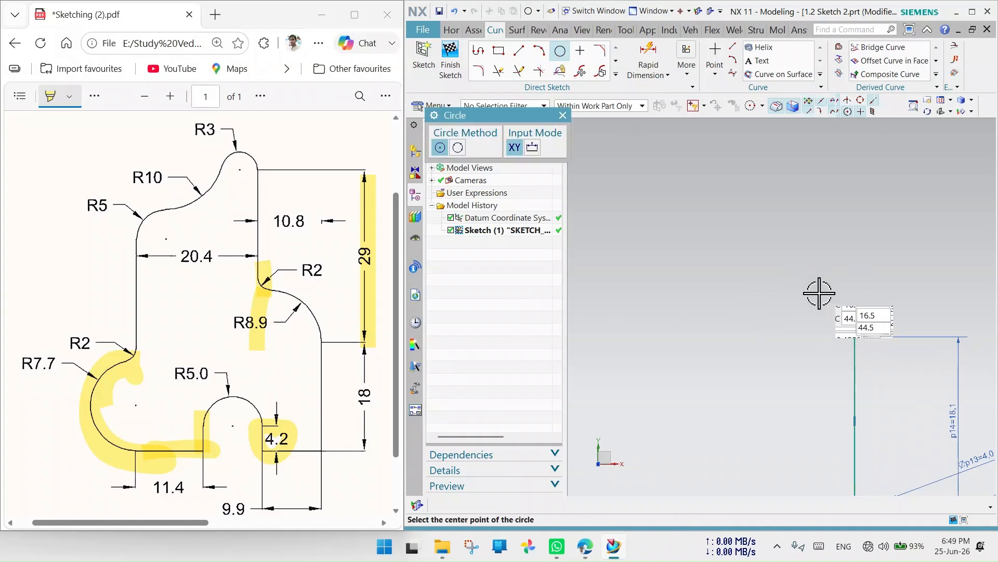
pyautogui.click(764, 337)
pyautogui.click(782, 375)
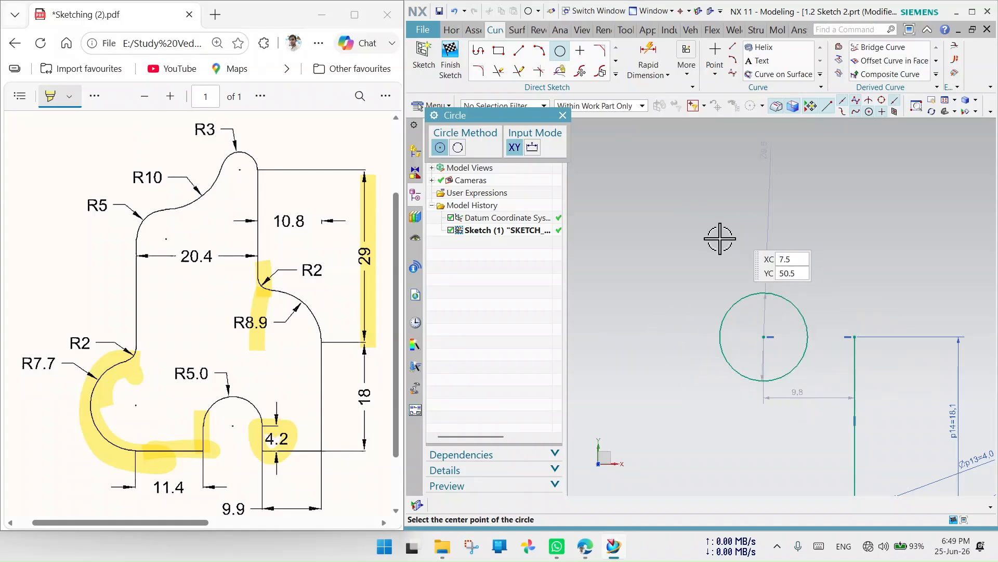
pyautogui.click(562, 115)
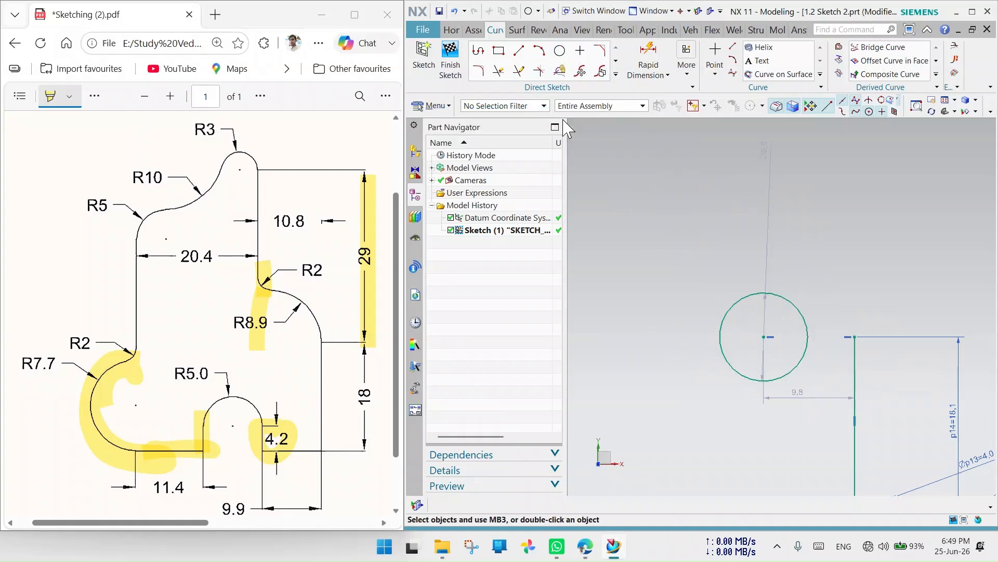
# Set the new upper circle's diameter to 6 mm and place its dimension closer to the circle.
pyautogui.click(648, 56)
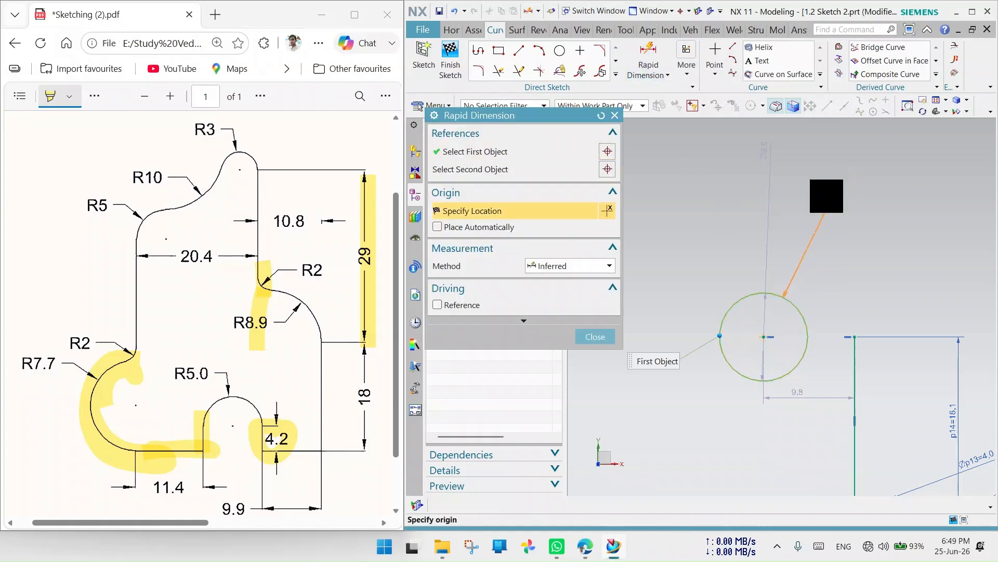
pyautogui.click(857, 248)
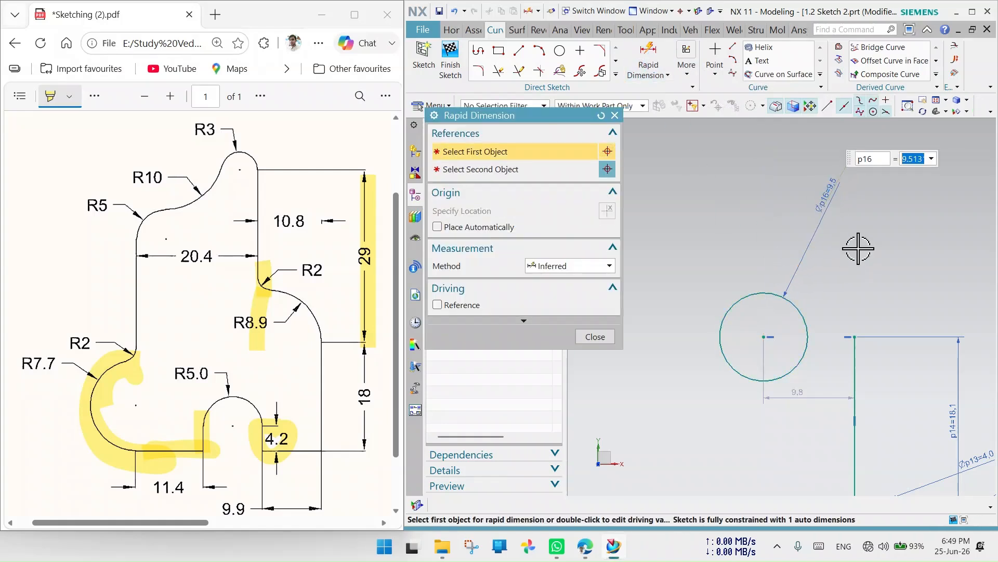
pyautogui.write('6')
pyautogui.press('Return')
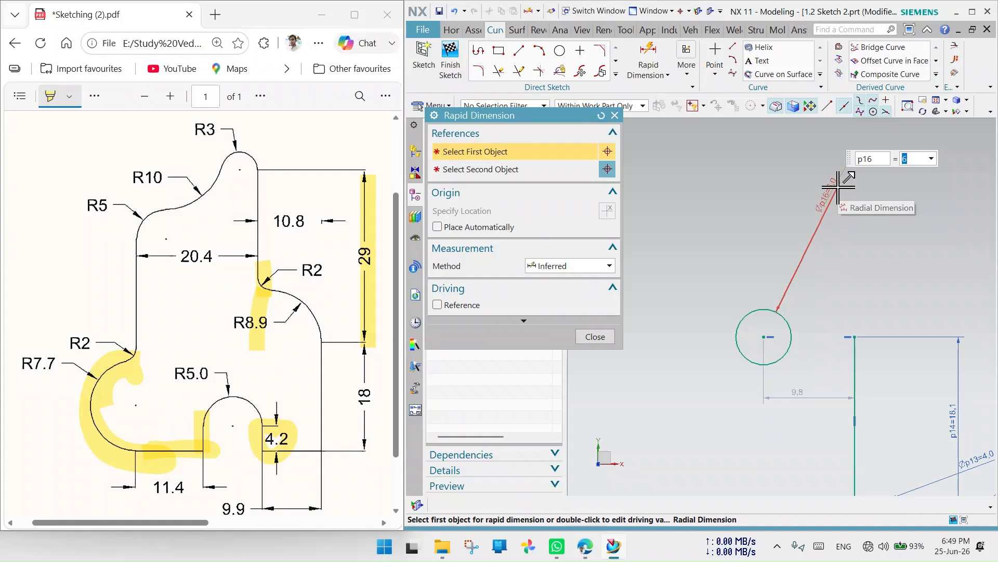
pyautogui.moveTo(835, 190); pyautogui.dragTo(828, 217)
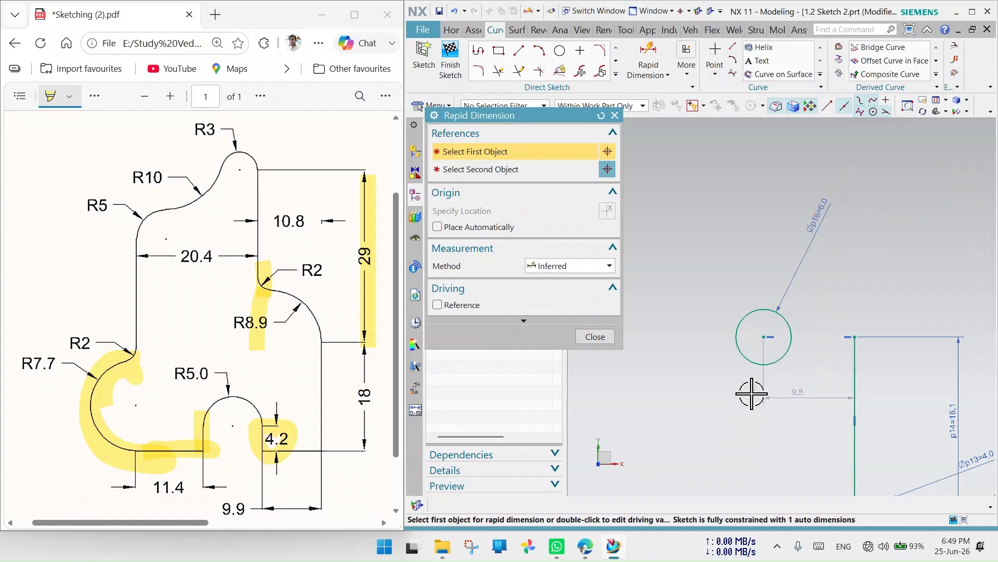
pyautogui.click(855, 373)
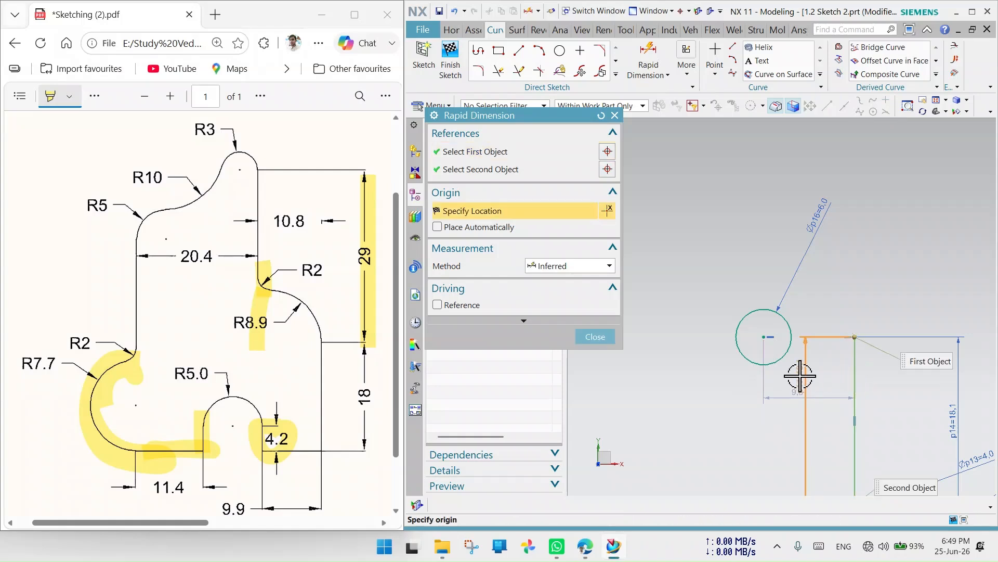
pyautogui.hotkey('ctrl', 'q')
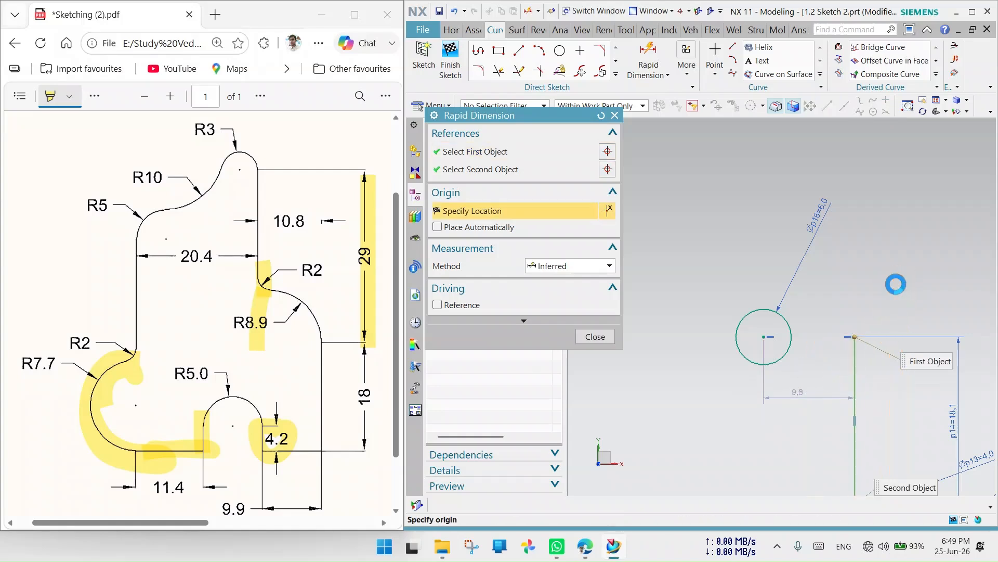
# Make the 6 mm circle tangent to the upper vertical line.
pyautogui.click(788, 355)
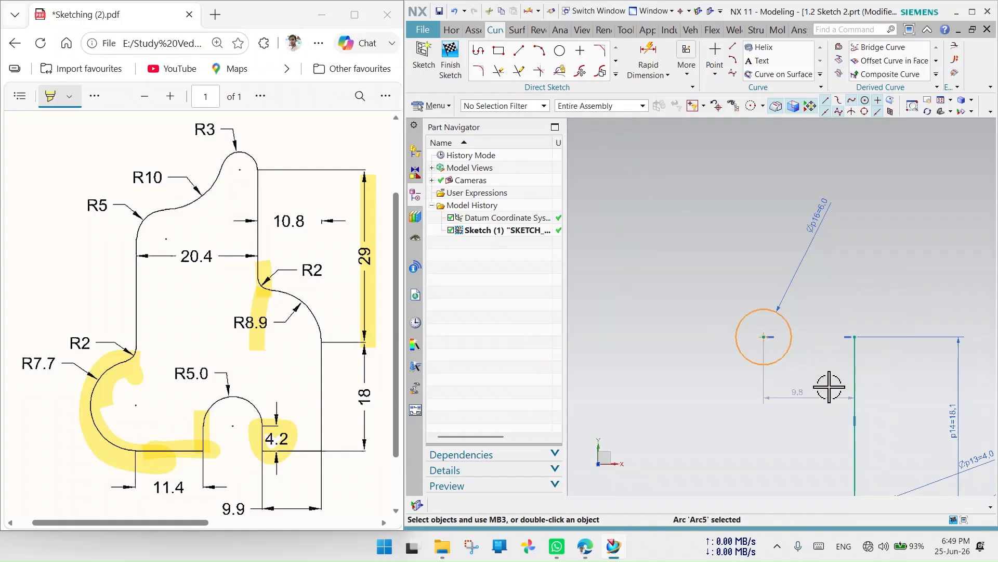
pyautogui.click(854, 378)
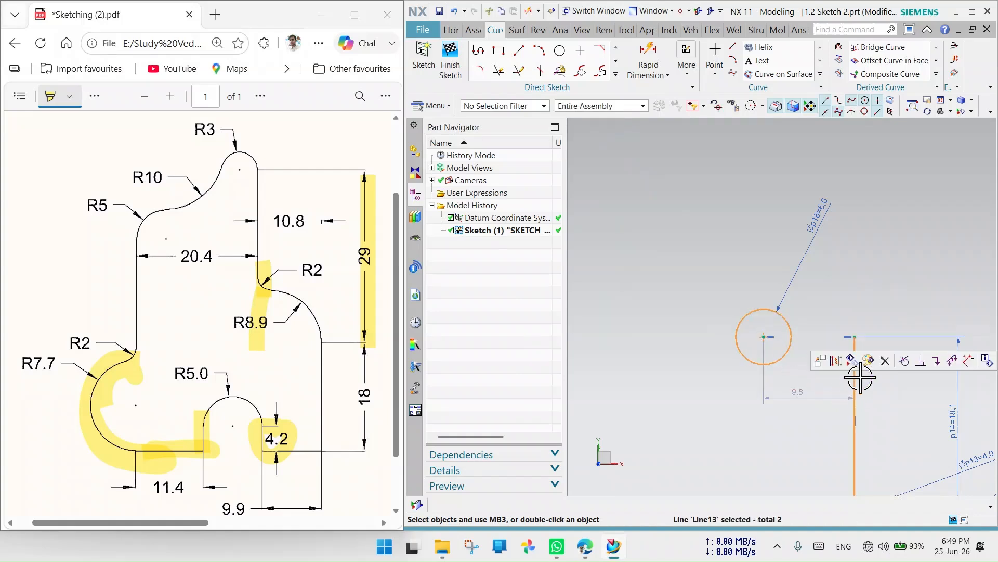
pyautogui.click(905, 360)
pyautogui.scroll(6, 827, 333)
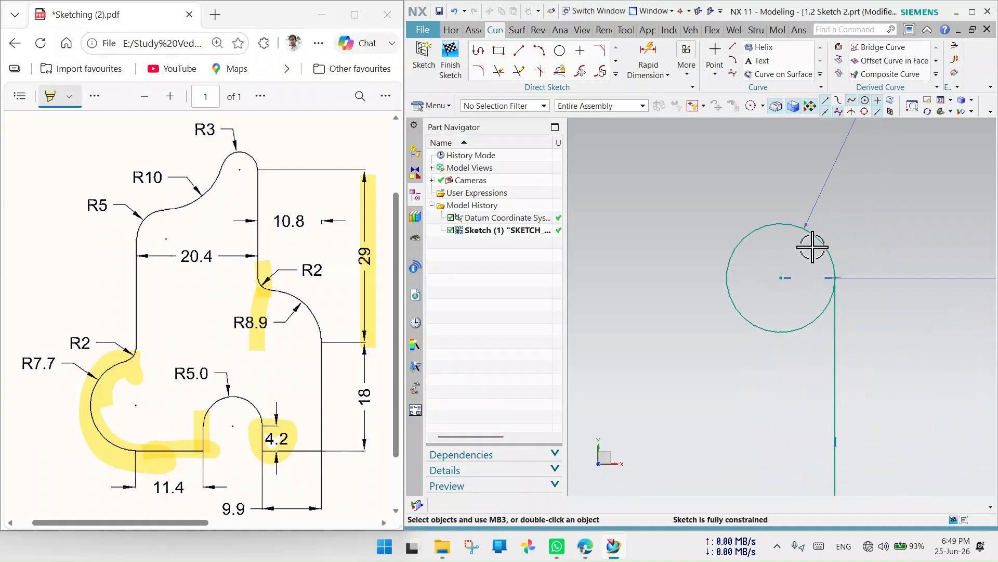
# Sketch a tangent arc of about 3.8 mm radius, curving upward to the right from the upper end of the 15.4 mm diameter arc.
pyautogui.scroll(-4, 825, 263)
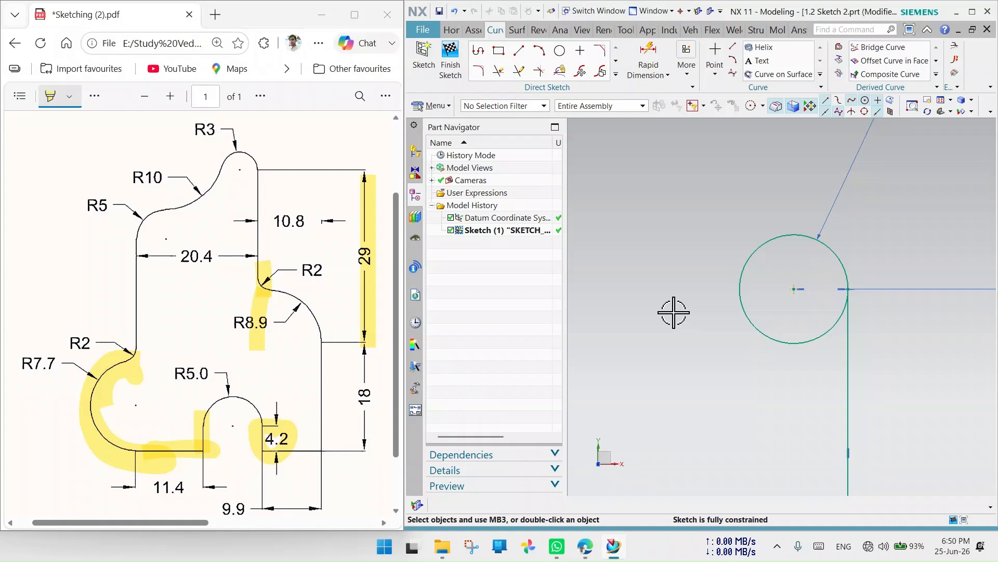
pyautogui.scroll(-5, 780, 286)
pyautogui.scroll(2, 748, 357)
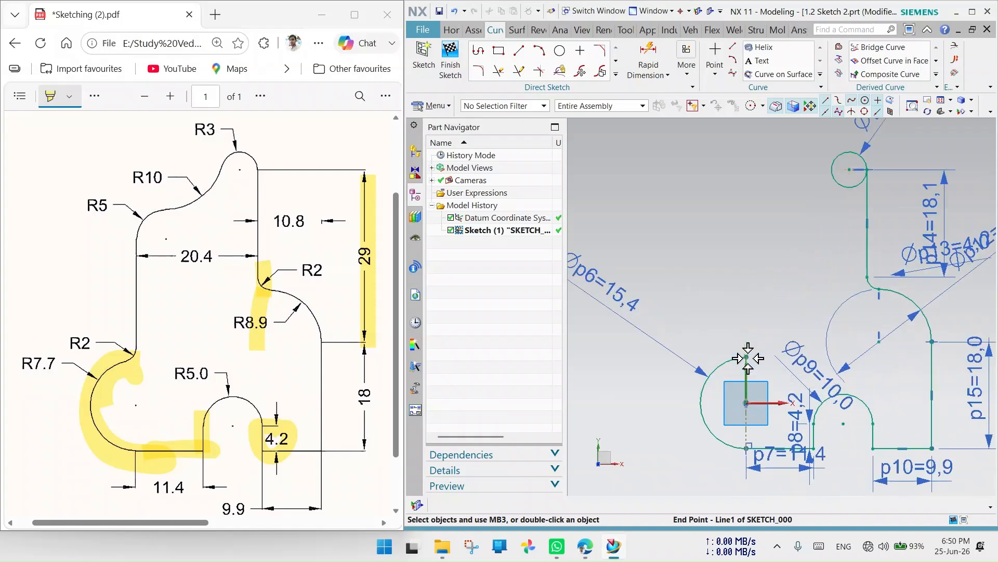
pyautogui.scroll(3, 748, 358)
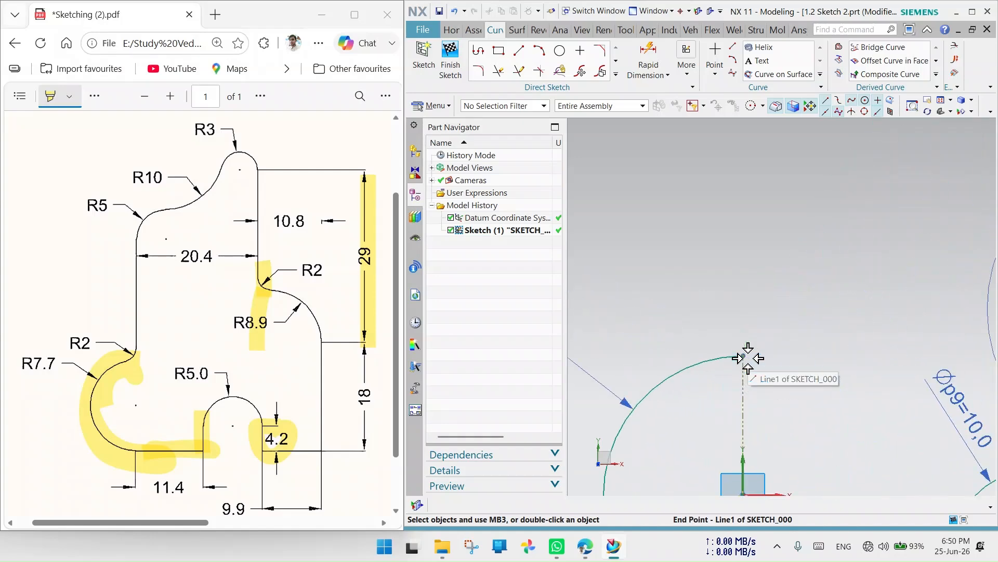
pyautogui.click(543, 54)
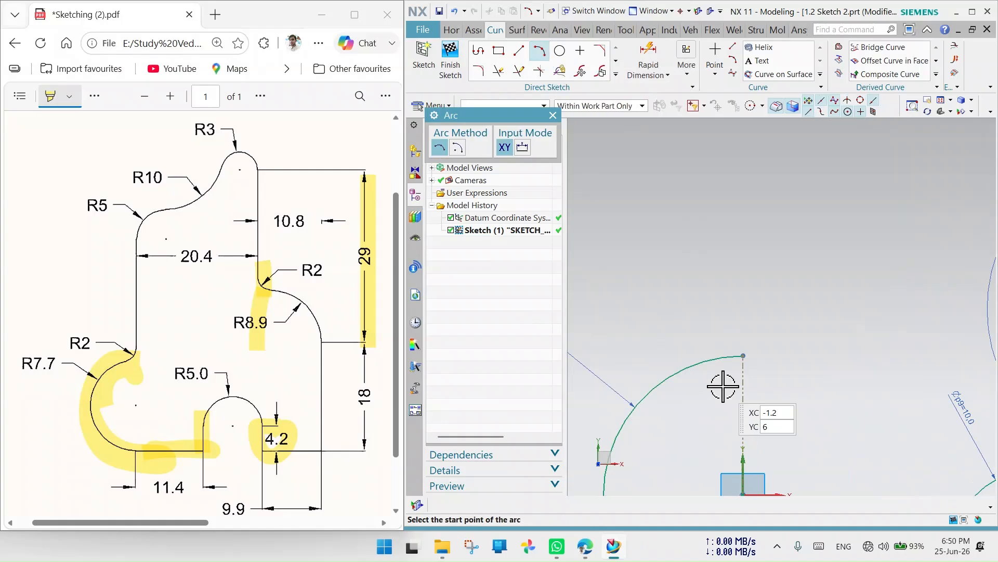
pyautogui.click(743, 356)
pyautogui.click(832, 404)
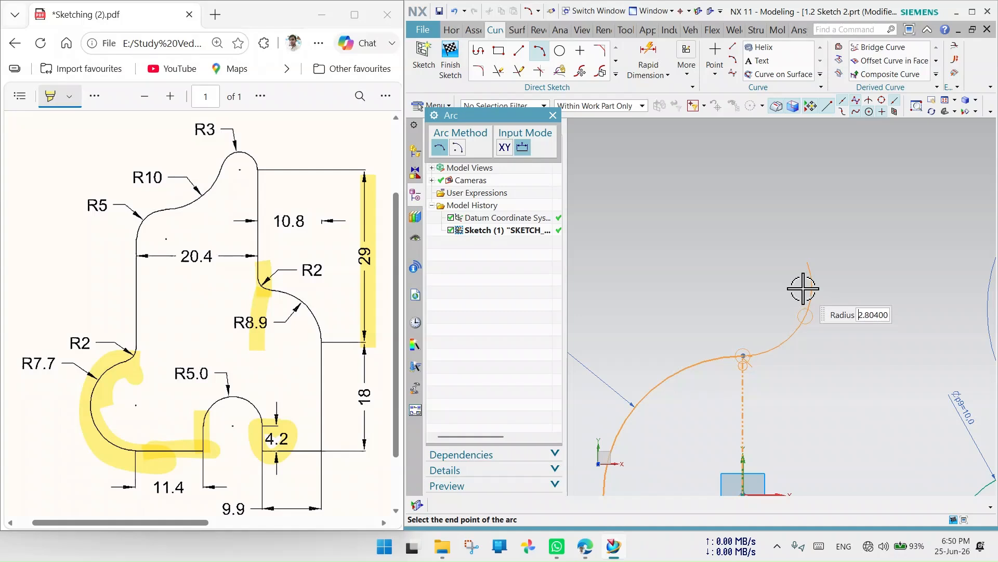
pyautogui.click(808, 276)
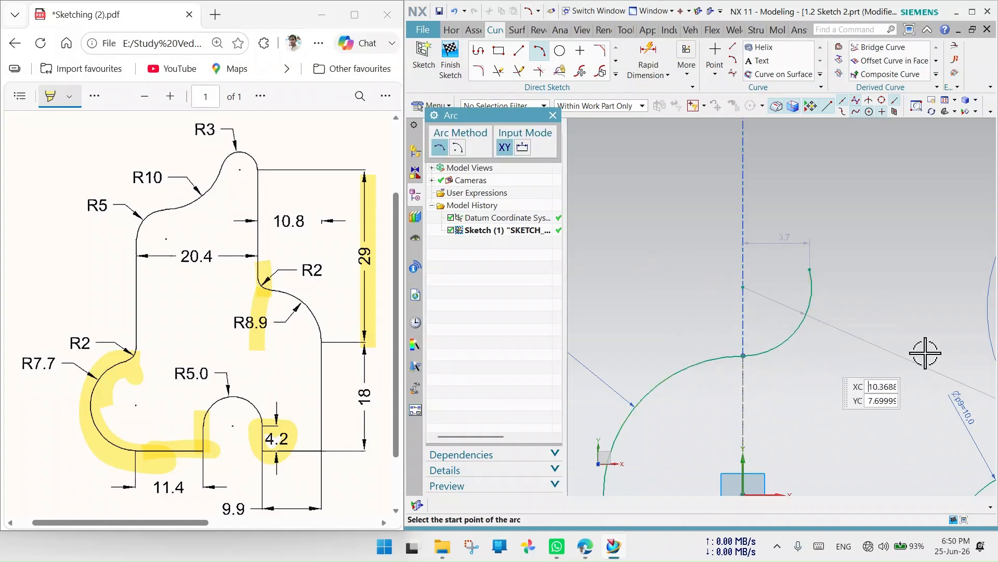
pyautogui.click(809, 269)
pyautogui.click(552, 115)
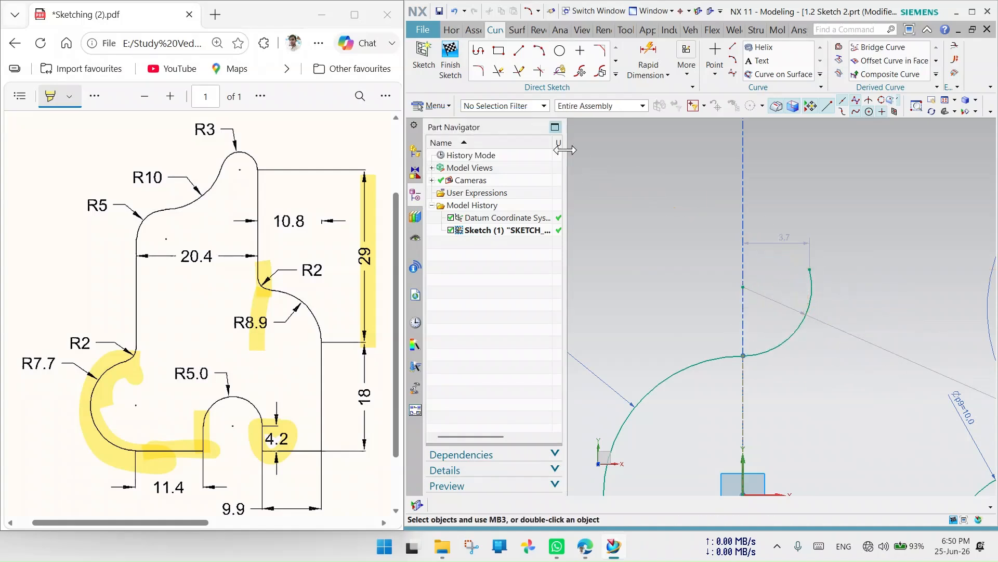
# Align the new arc's upper endpoint horizontally with its centre, and its lower endpoint vertically with the centre.
pyautogui.click(809, 270)
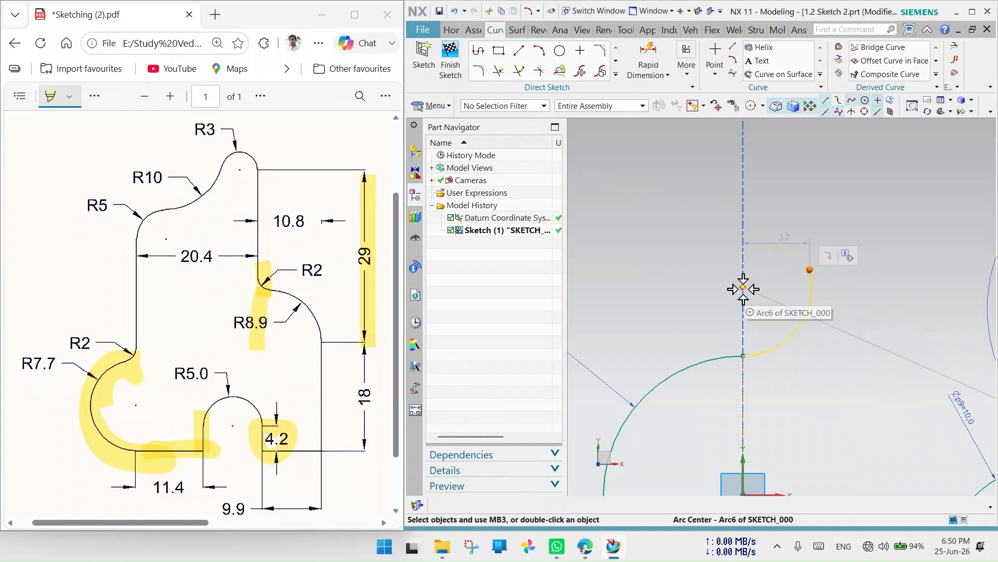
pyautogui.click(744, 286)
pyautogui.click(767, 271)
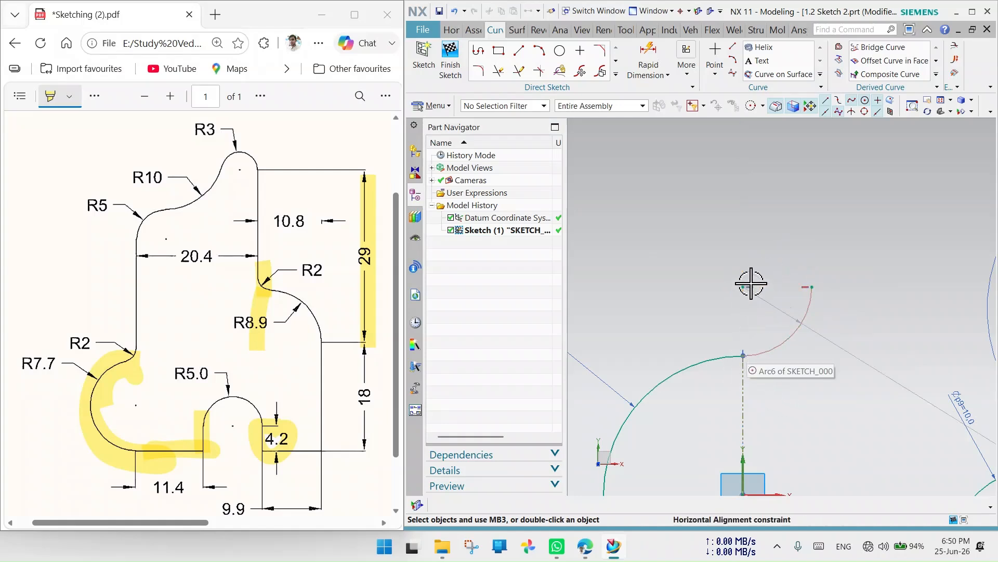
pyautogui.click(743, 355)
pyautogui.click(744, 287)
pyautogui.click(799, 271)
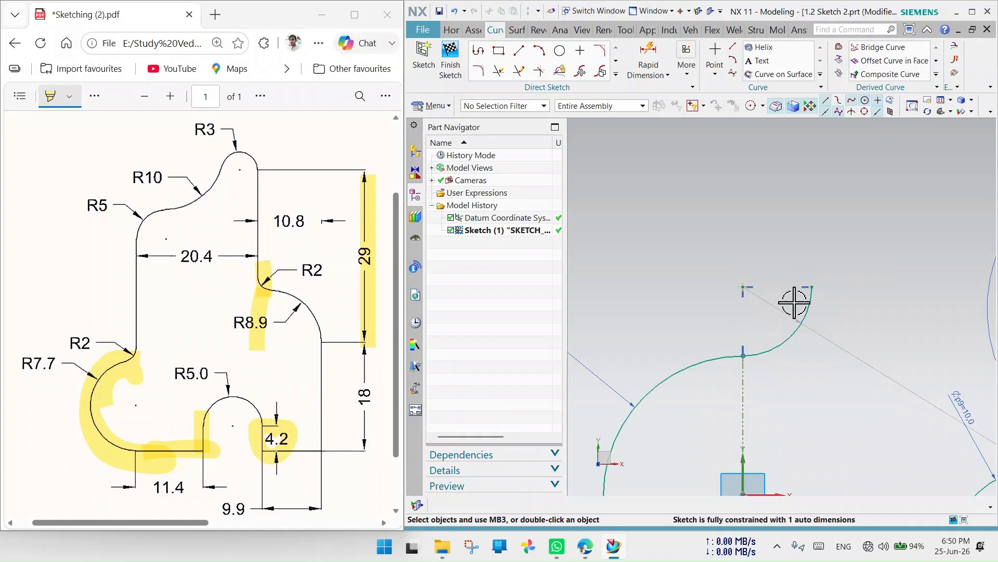
# Move the small arc's radius dimension outside the curve, to the right of the arc.
pyautogui.scroll(-4, 738, 371)
pyautogui.scroll(3, 777, 339)
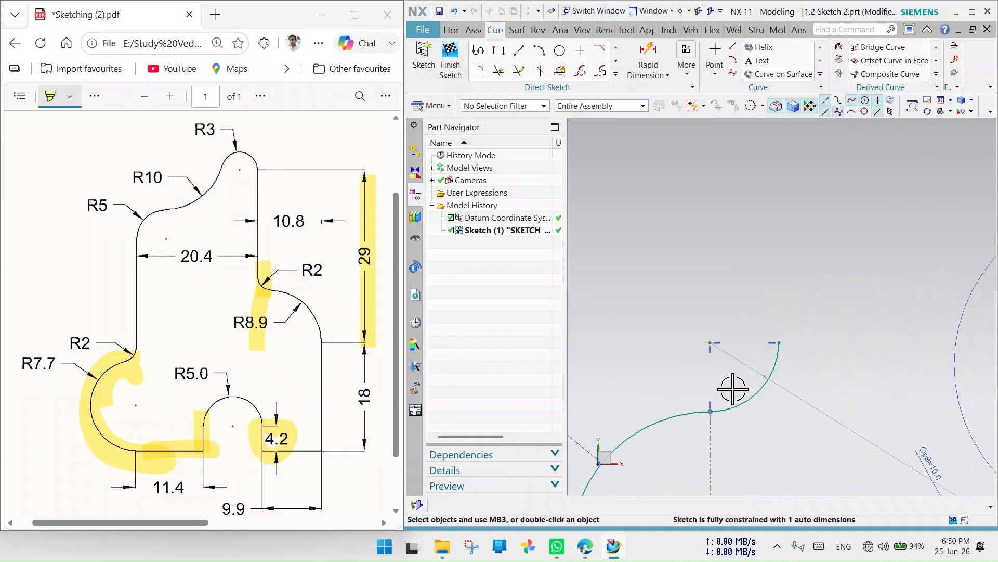
pyautogui.moveTo(807, 415); pyautogui.dragTo(792, 394)
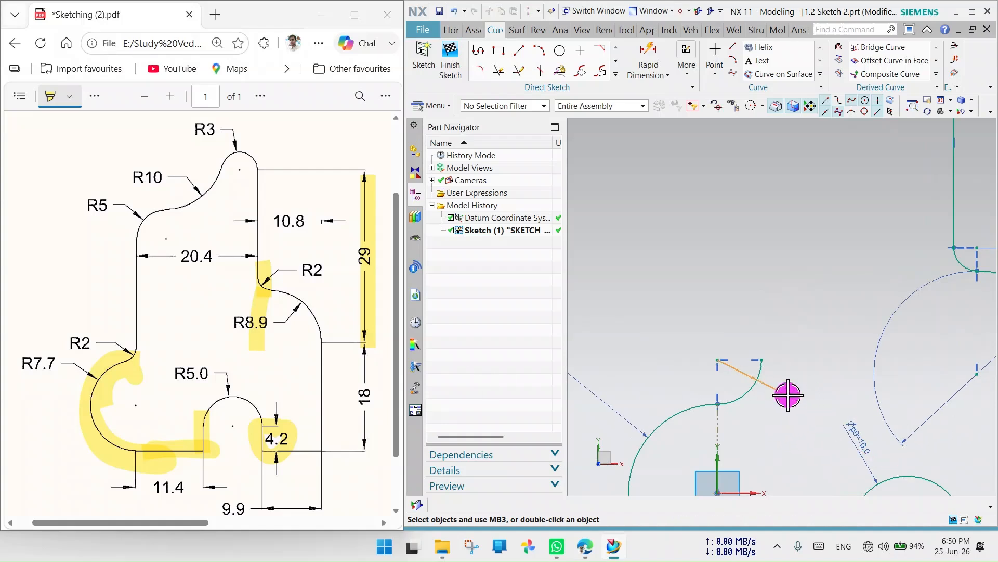
# Set the small arc's radius to 2 mm, highlighting the matching R2 callout beside the R7.7 arc in the PDF drawing.
pyautogui.doubleClick(786, 396)
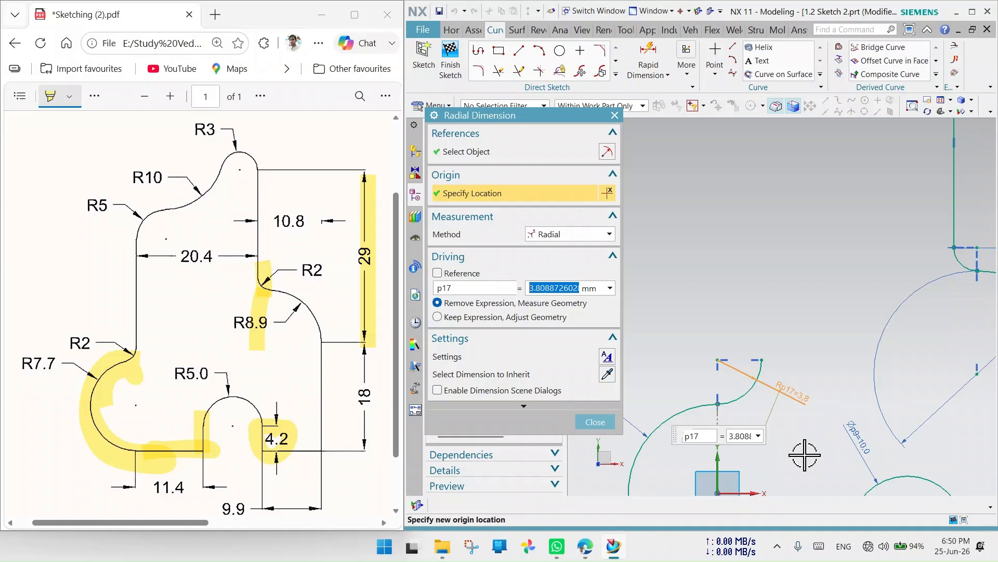
pyautogui.click(581, 234)
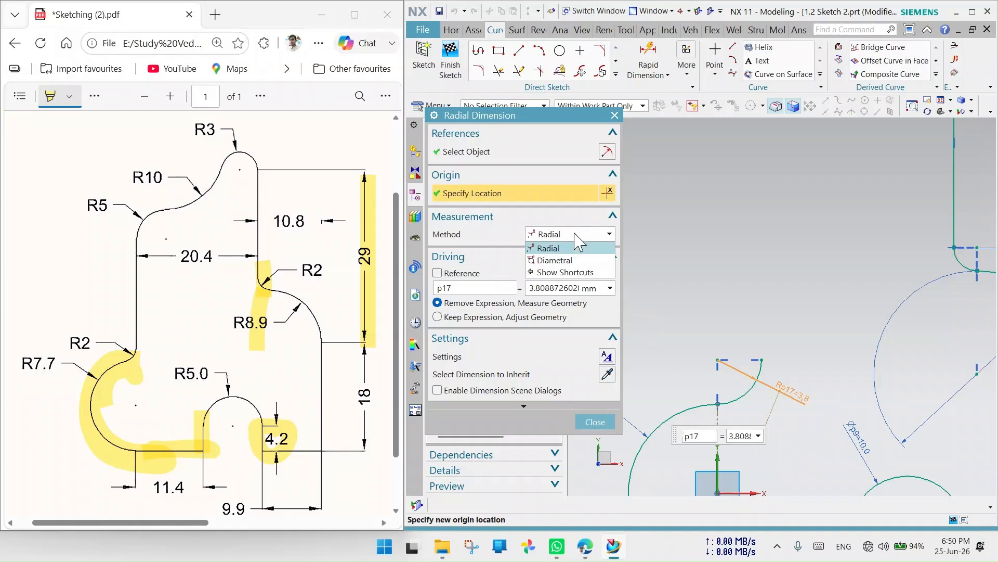
pyautogui.moveTo(57, 342); pyautogui.dragTo(102, 343)
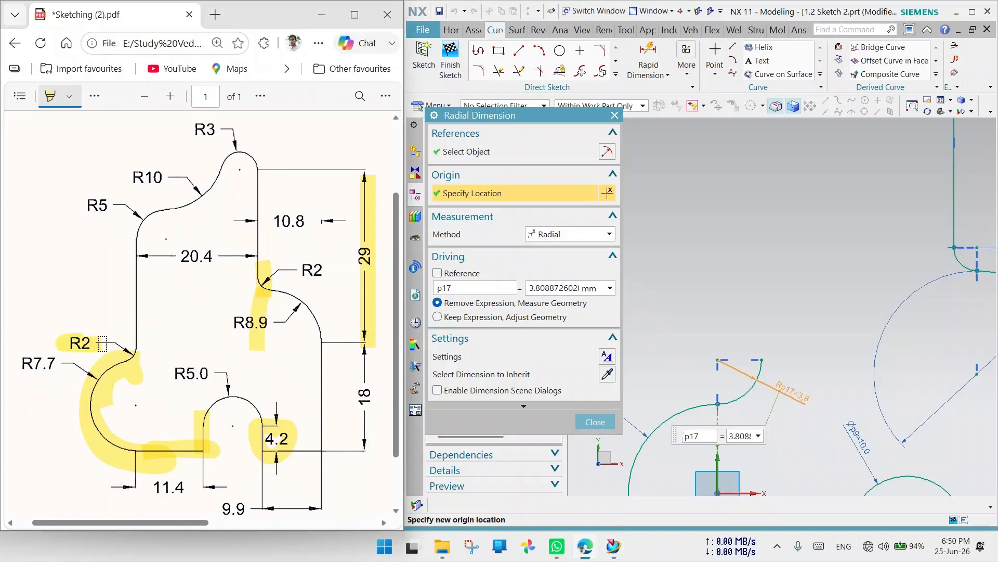
pyautogui.click(566, 288)
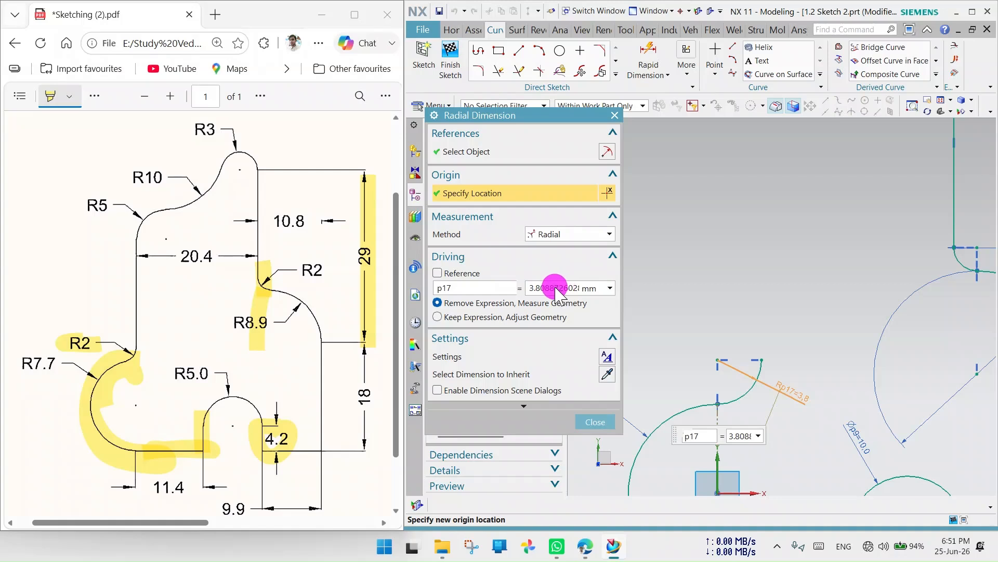
pyautogui.moveTo(550, 289); pyautogui.dragTo(624, 295)
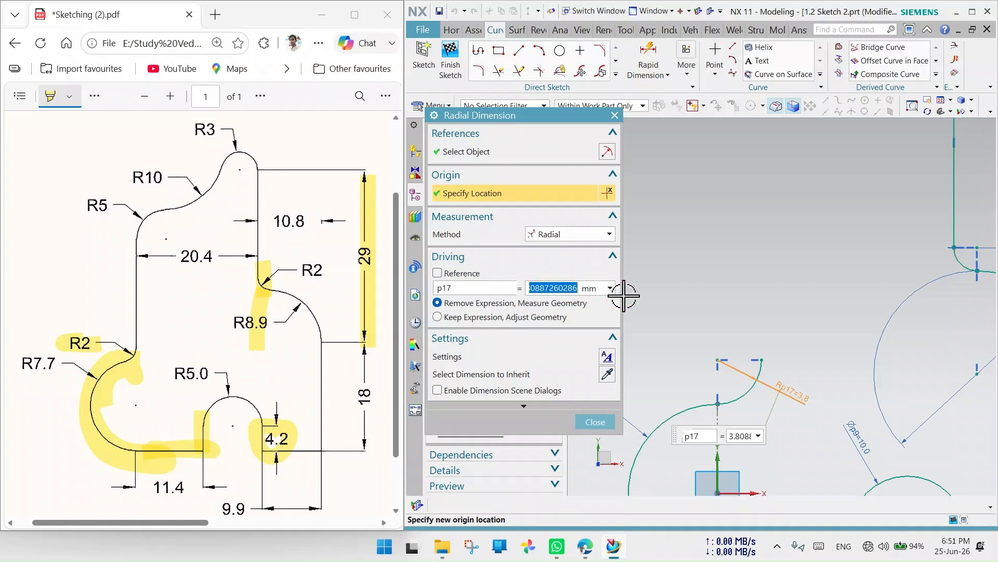
pyautogui.write('2')
pyautogui.press('Return')
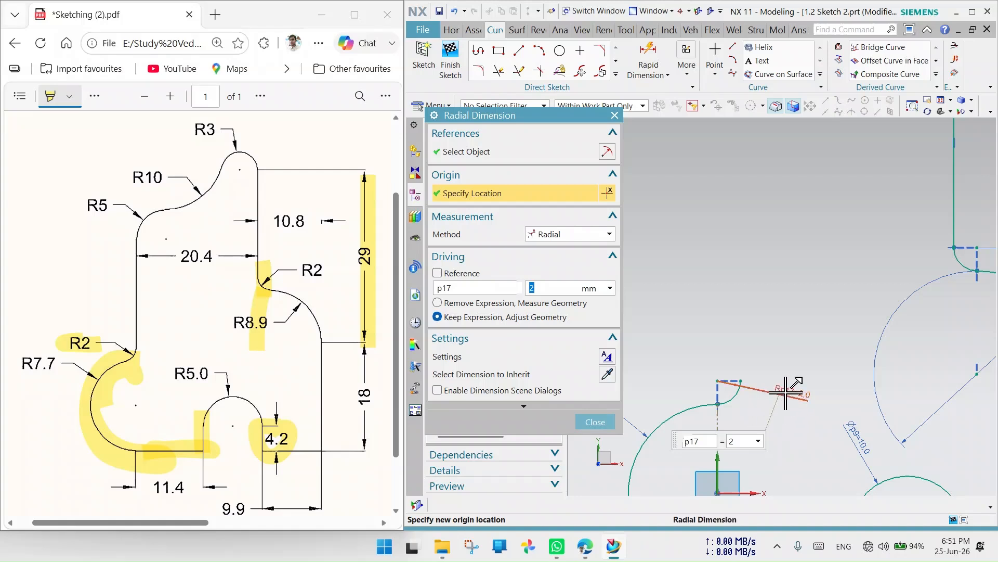
pyautogui.scroll(3, 787, 391)
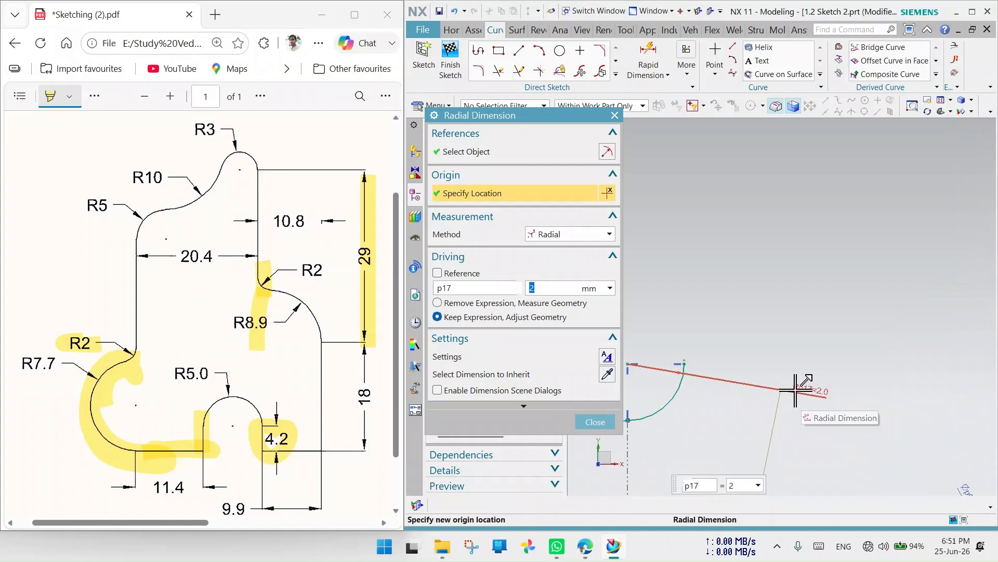
pyautogui.scroll(-3, 774, 385)
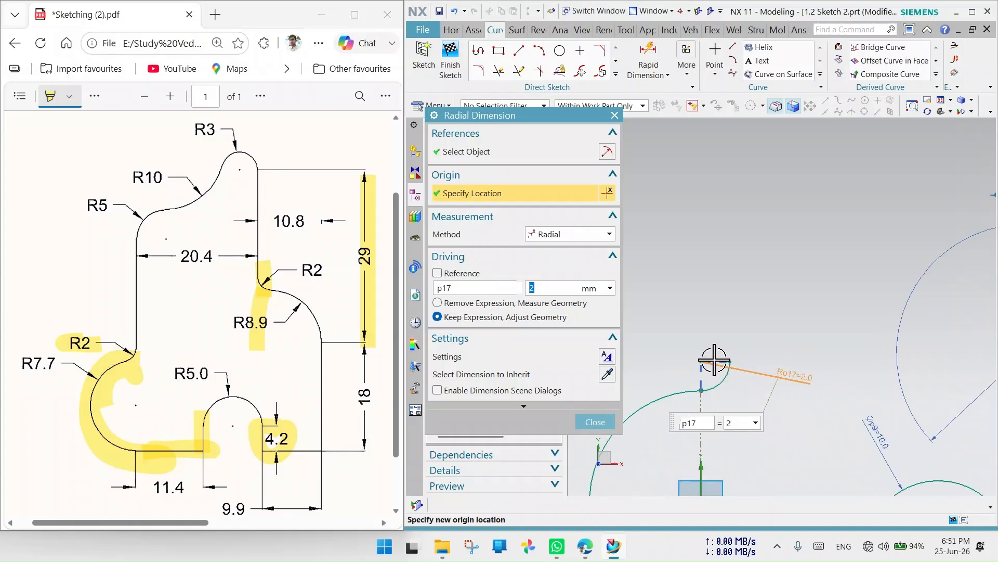
pyautogui.click(804, 385)
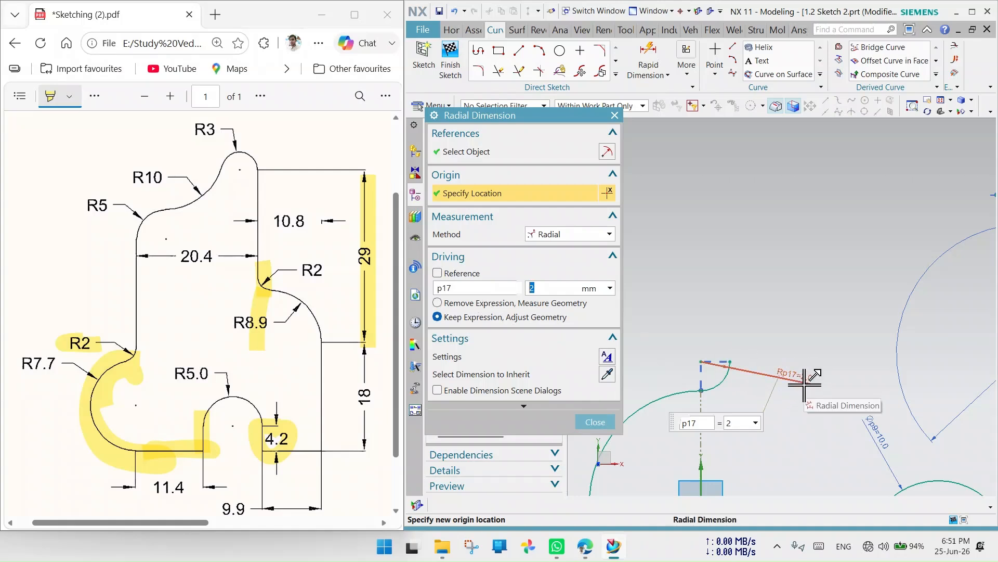
pyautogui.click(615, 115)
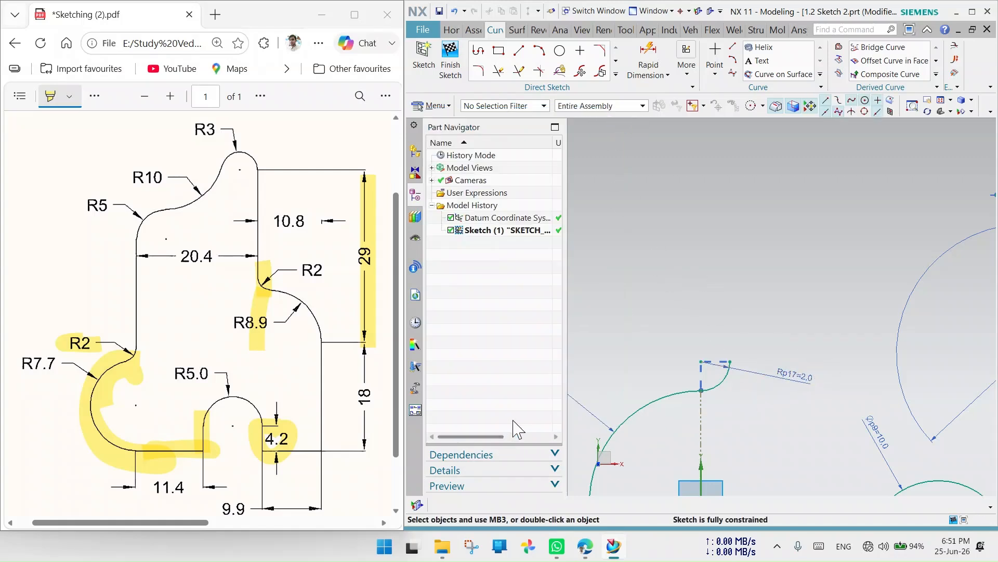
# Sketch a vertical line about 12.9 mm long, slightly right of the 2 mm arc's upper endpoint.
pyautogui.click(520, 52)
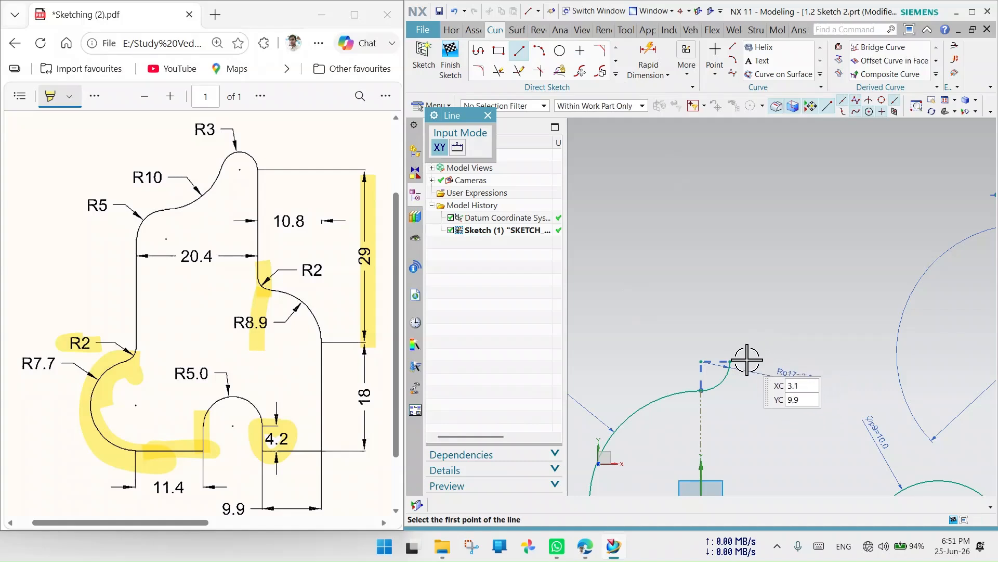
pyautogui.click(749, 381)
pyautogui.click(749, 195)
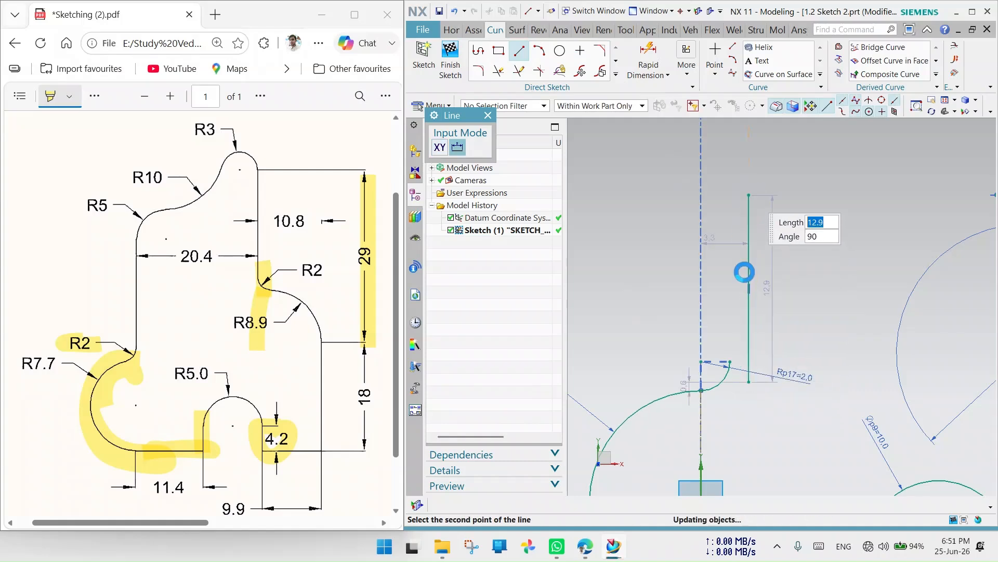
pyautogui.click(488, 114)
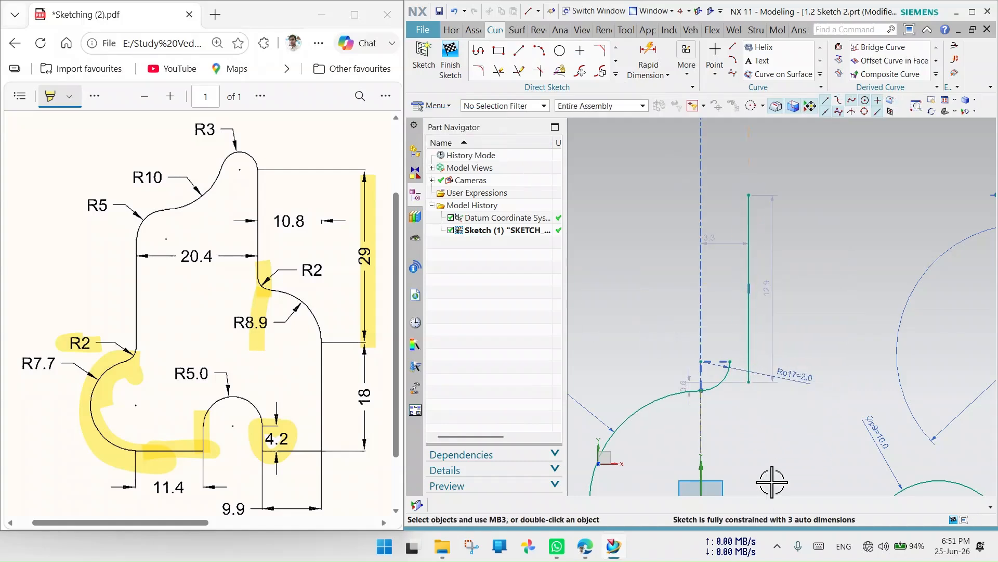
# Align the new line's lower endpoint horizontally with the 2 mm arc's upper endpoint, and make the line tangent to the arc.
pyautogui.click(730, 360)
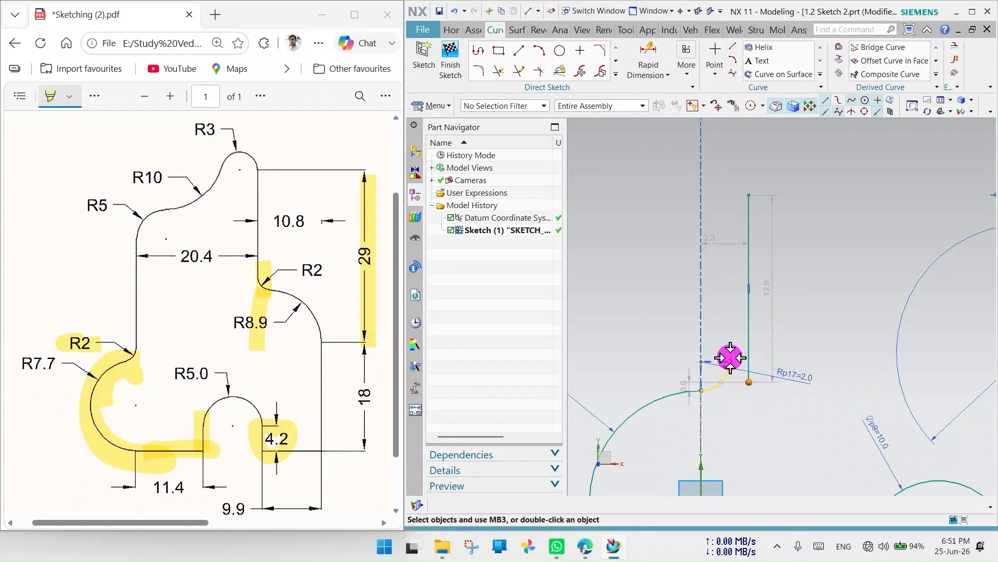
pyautogui.click(774, 341)
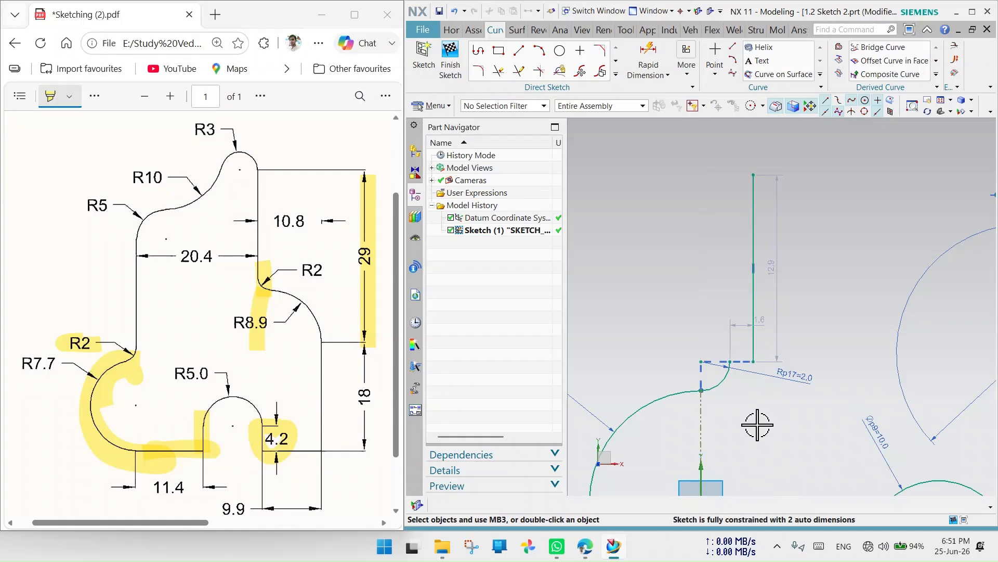
pyautogui.scroll(4, 722, 352)
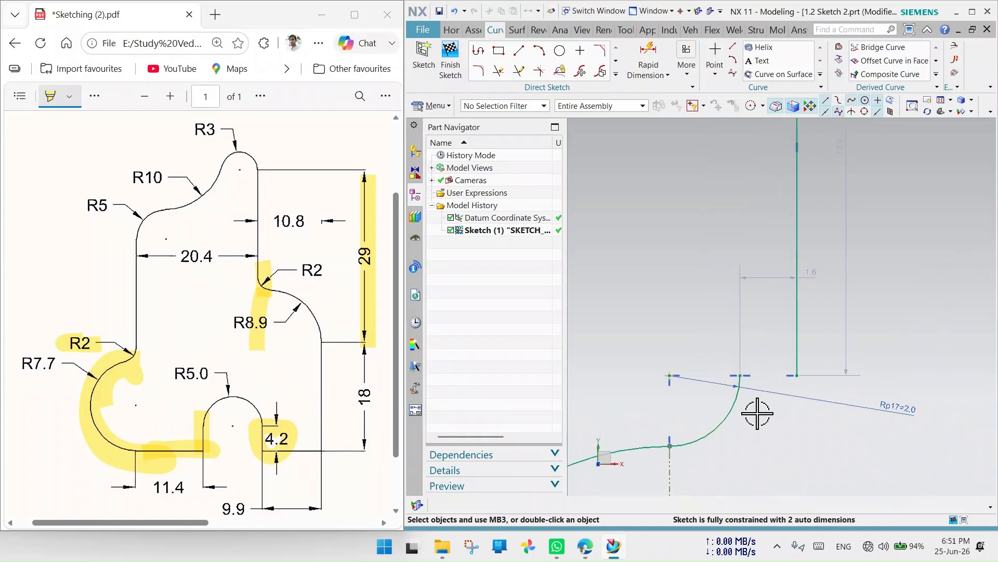
pyautogui.click(797, 349)
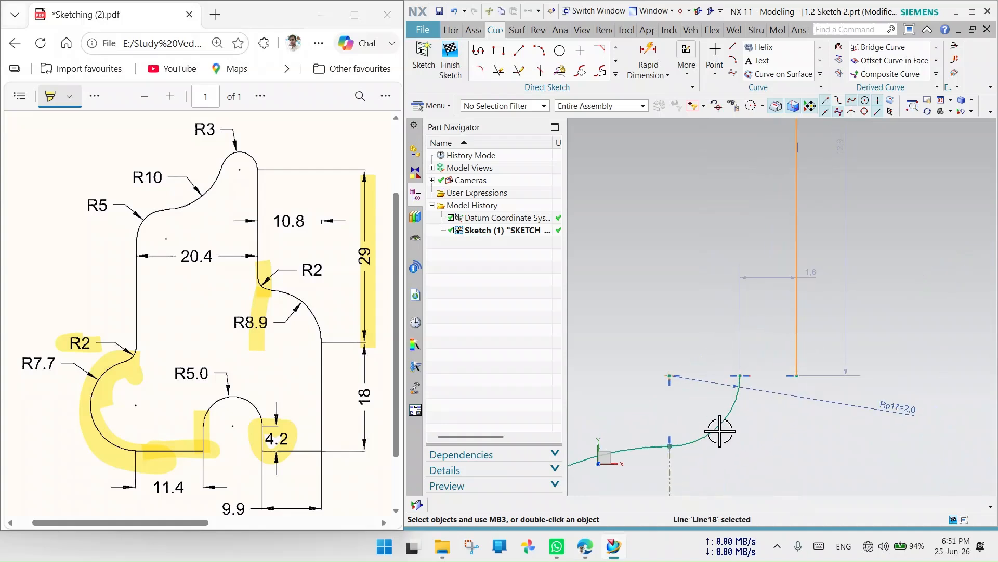
pyautogui.click(726, 411)
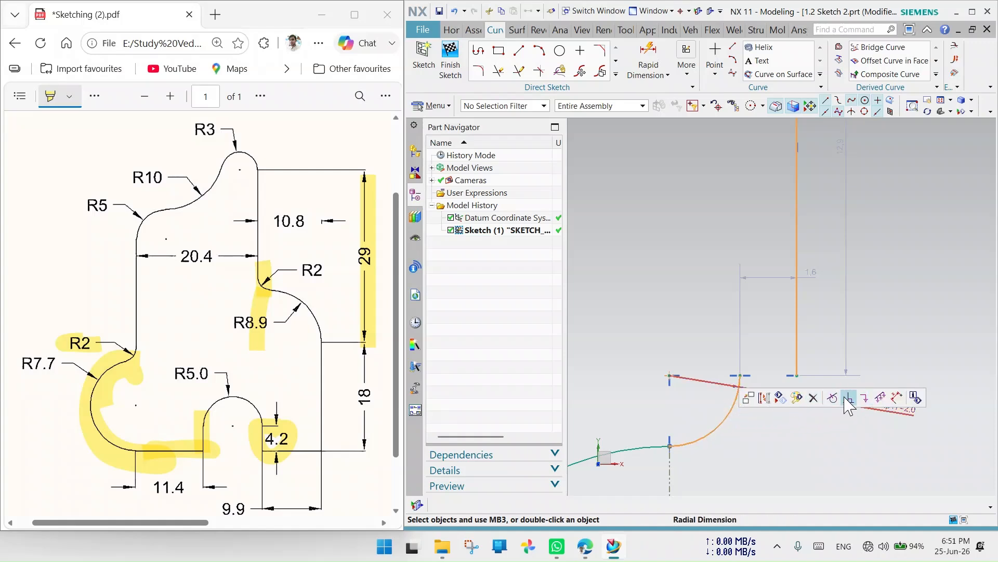
pyautogui.click(832, 398)
pyautogui.scroll(-3, 682, 394)
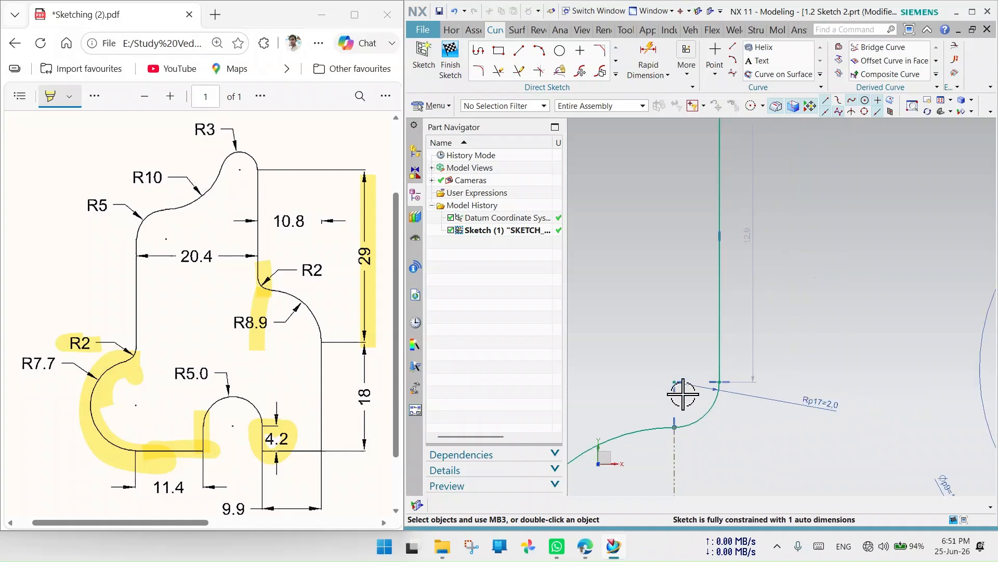
# Place the new vertical line's length dimension on its left side and stretch the line upward to about 17.7 mm.
pyautogui.moveTo(724, 346); pyautogui.dragTo(628, 306)
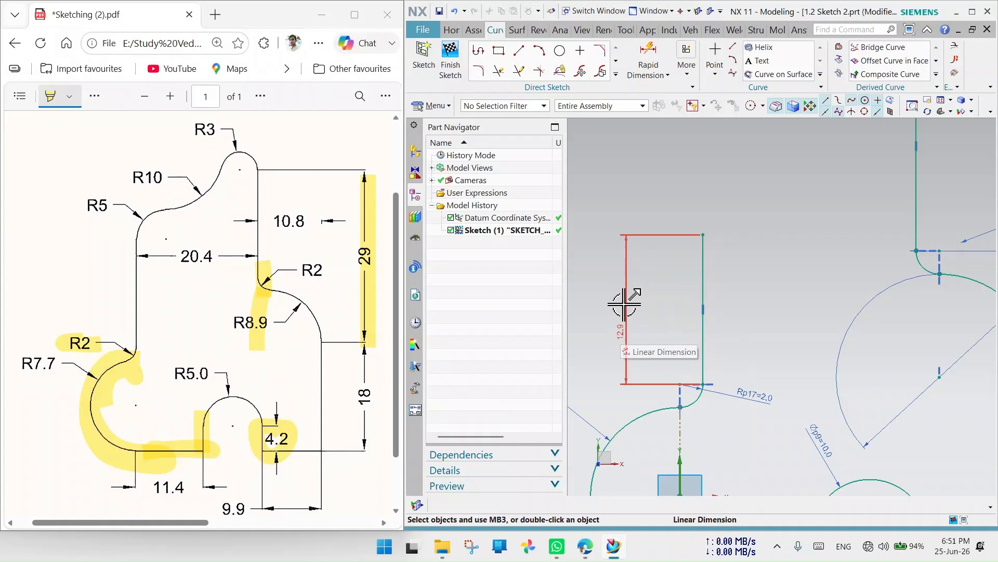
pyautogui.press('Delete')
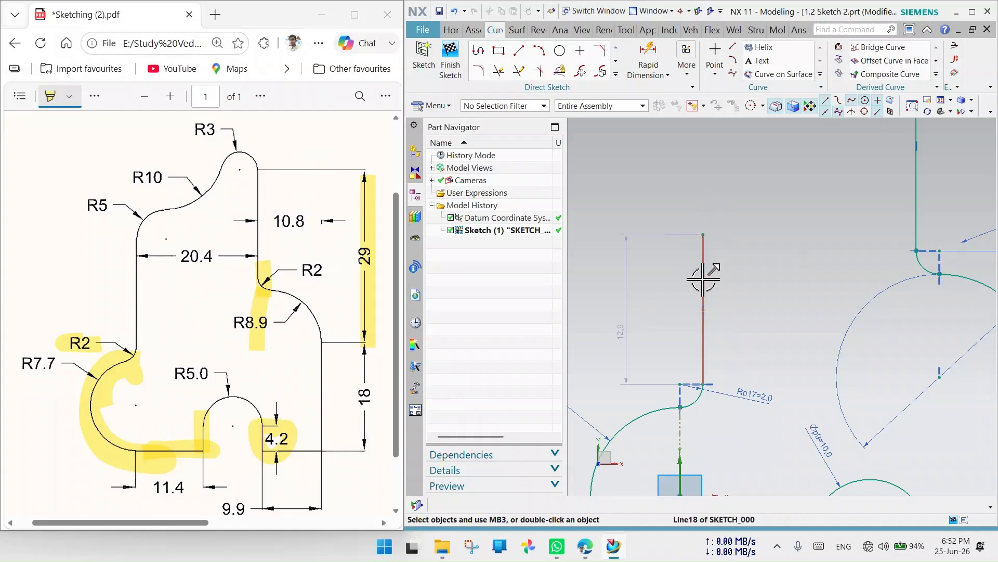
pyautogui.scroll(-3, 713, 284)
pyautogui.scroll(3, 717, 249)
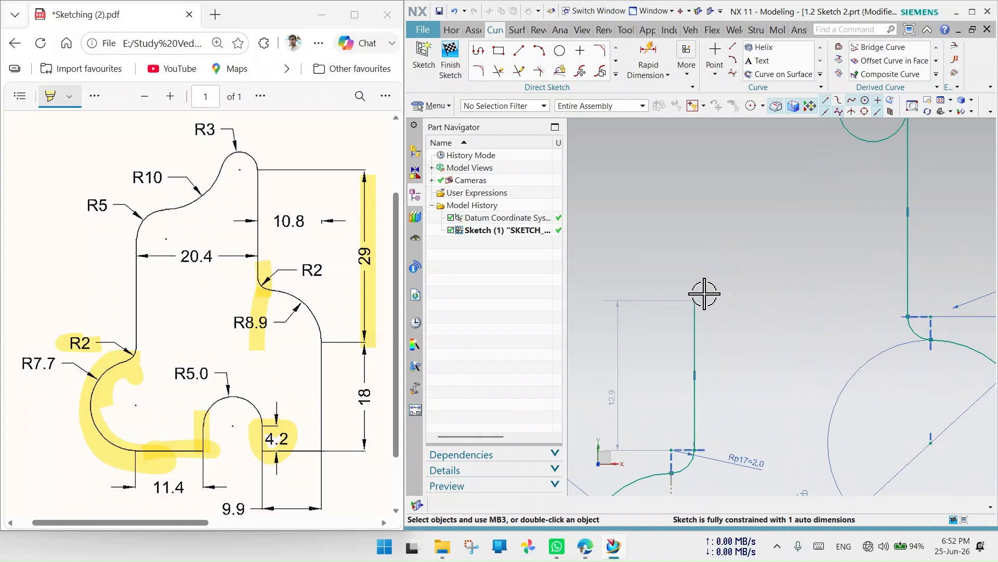
pyautogui.moveTo(696, 293)
pyautogui.mouseDown()
pyautogui.moveTo(695, 216)
pyautogui.moveTo(695, 245)
pyautogui.mouseUp()
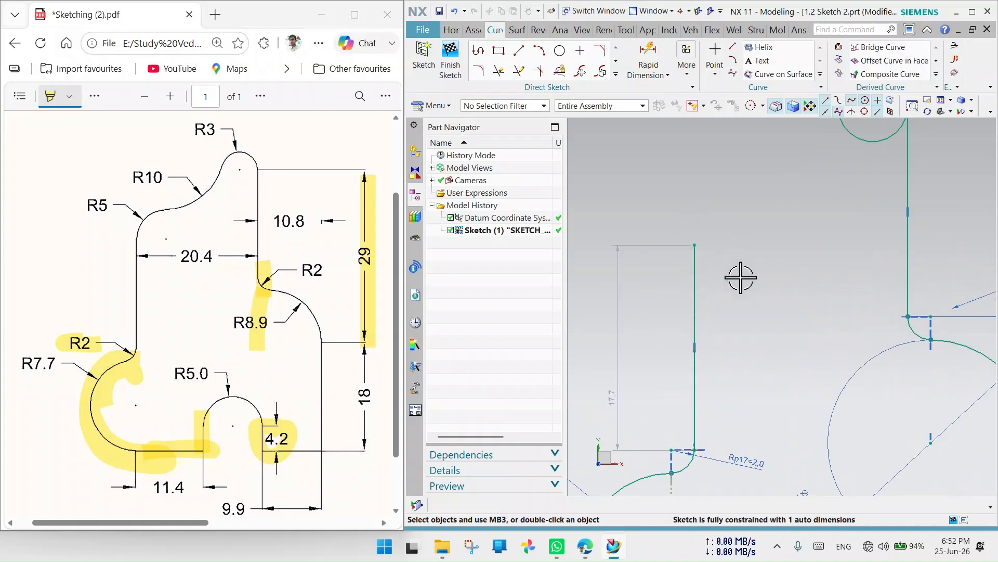
# Sketch a tangent arc of about 7.4 mm radius, curving up and right from the upper end of the left vertical line.
pyautogui.click(539, 50)
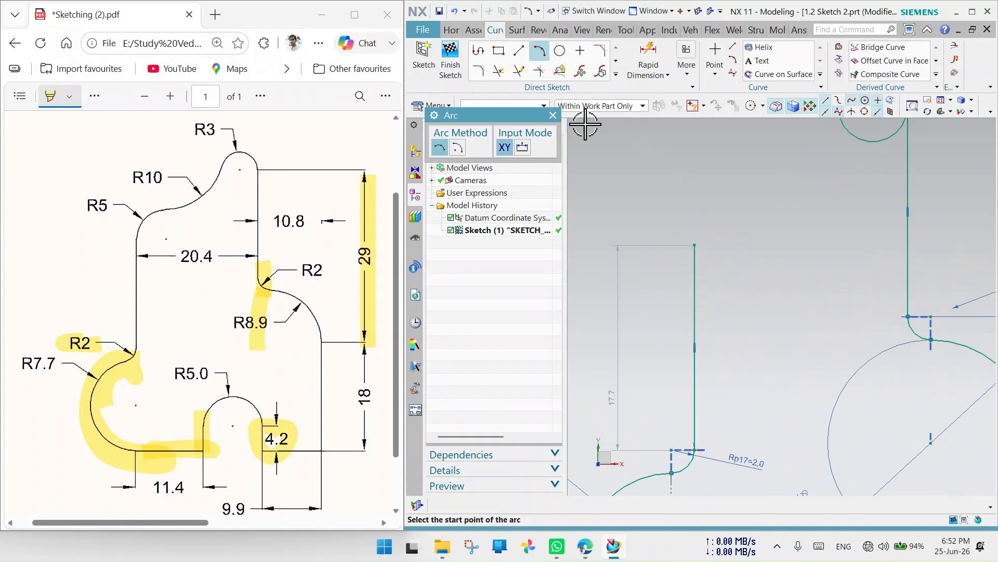
pyautogui.click(696, 245)
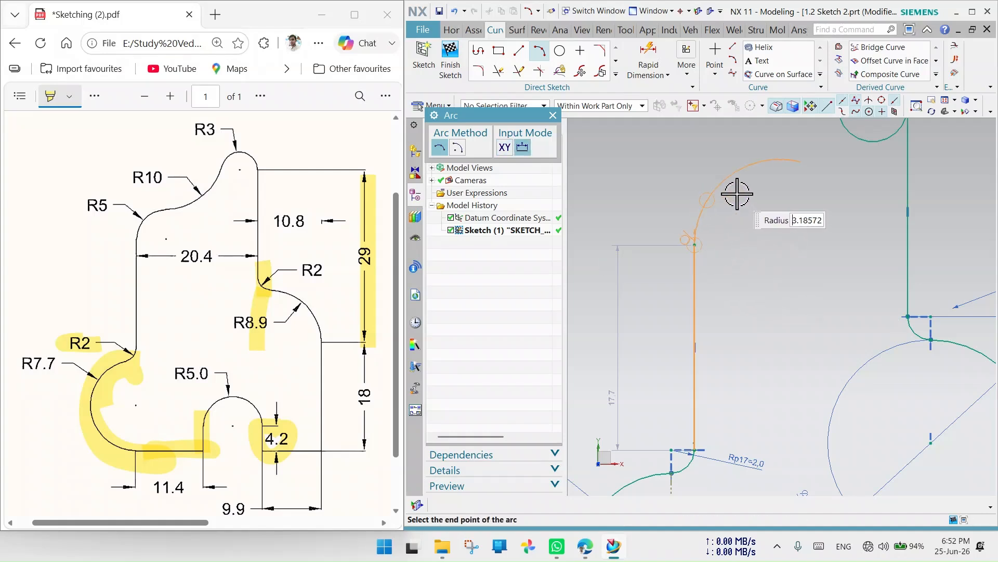
pyautogui.click(725, 189)
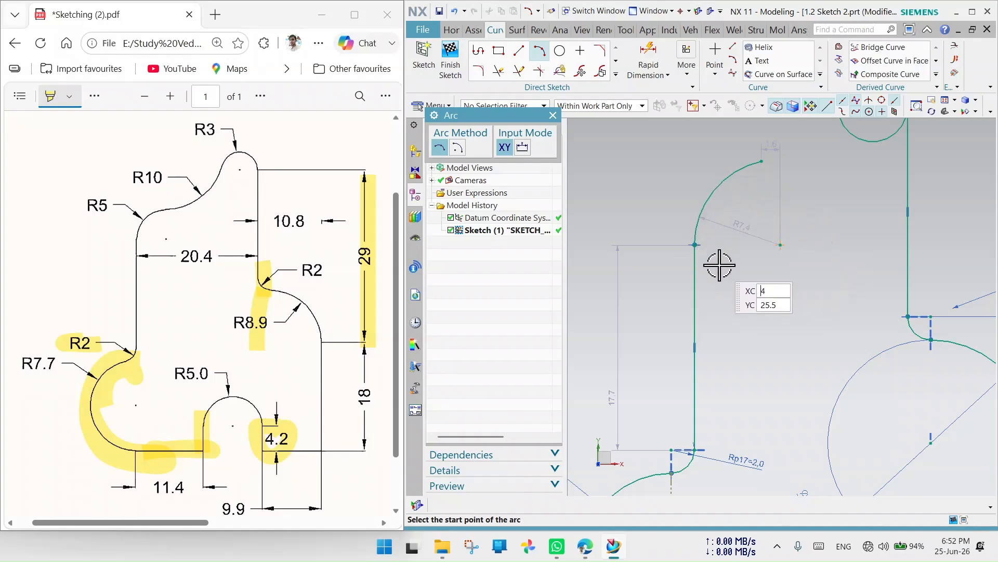
pyautogui.scroll(-3, 742, 219)
pyautogui.scroll(3, 755, 151)
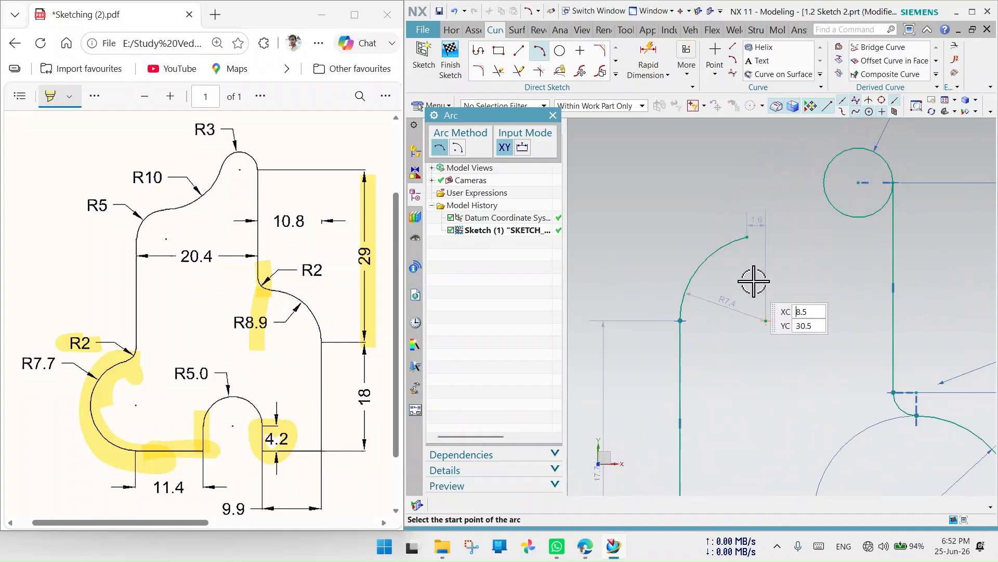
pyautogui.click(750, 240)
pyautogui.click(815, 248)
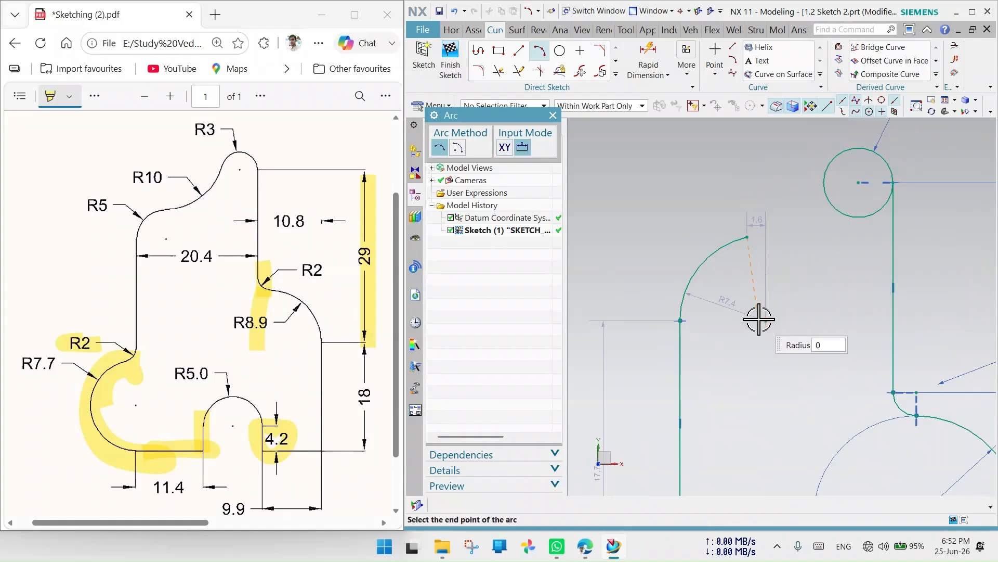
pyautogui.press('Escape')
# Align the upper arc's free endpoint vertically with its centre, and its lower endpoint horizontally with the centre.
pyautogui.click(747, 239)
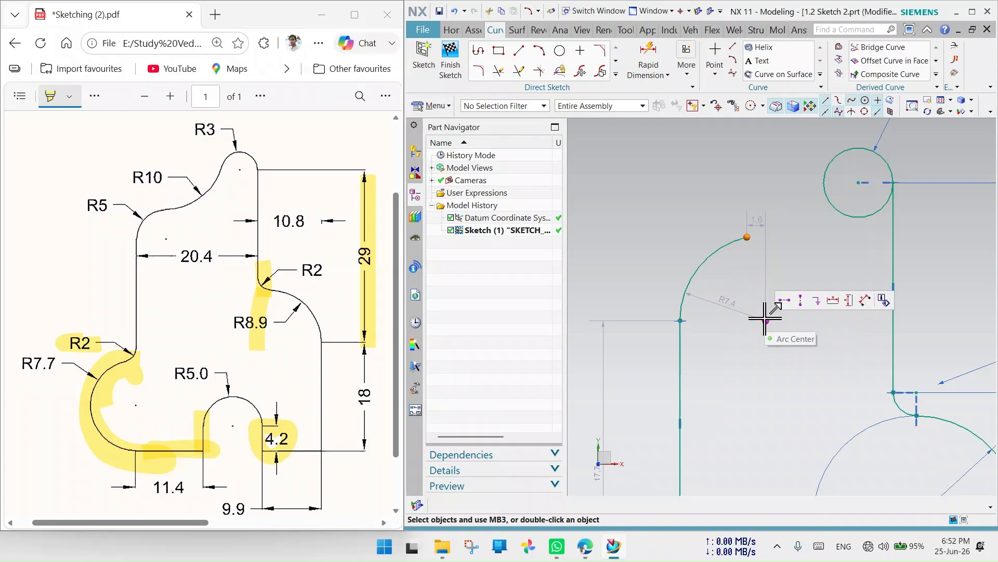
pyautogui.click(817, 301)
pyautogui.click(766, 320)
pyautogui.click(681, 321)
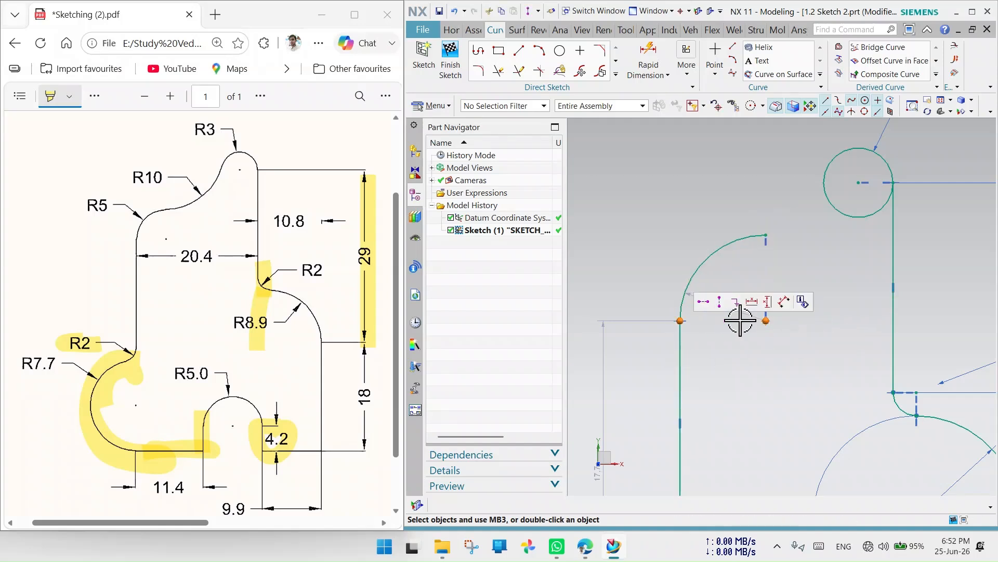
pyautogui.click(707, 303)
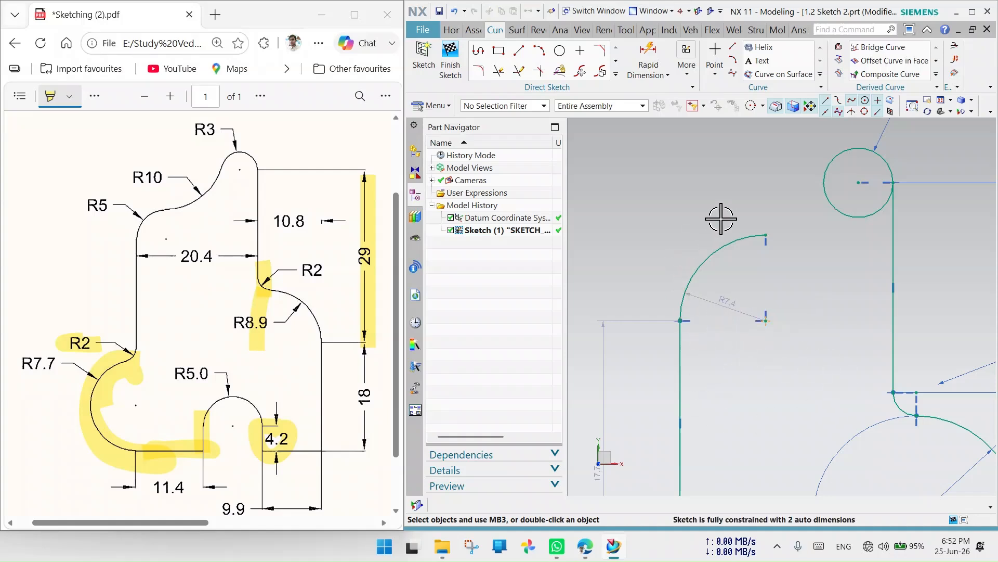
# Set the radius of the arc above the left vertical line to 5 mm.
pyautogui.doubleClick(725, 301)
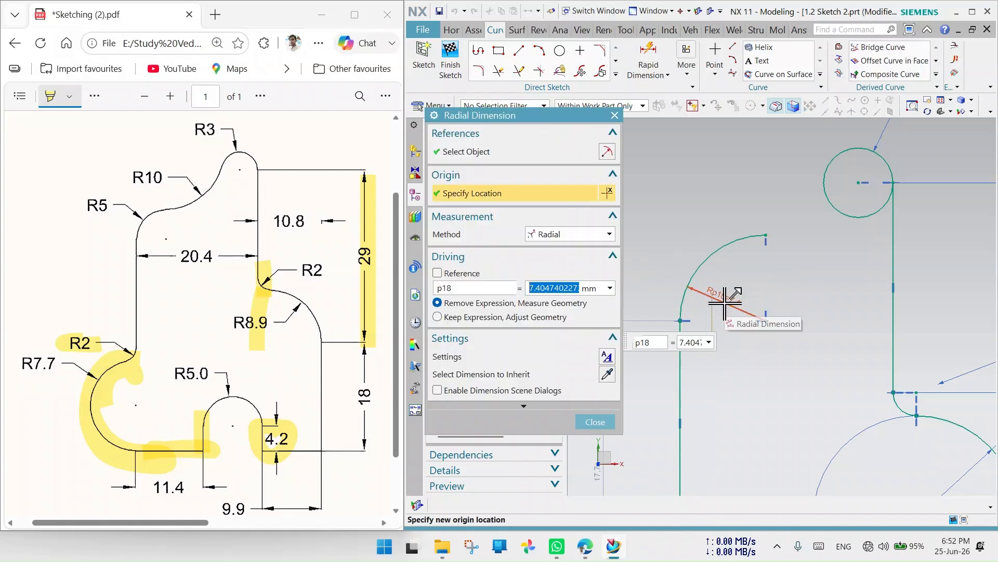
pyautogui.write('5')
pyautogui.press('Return')
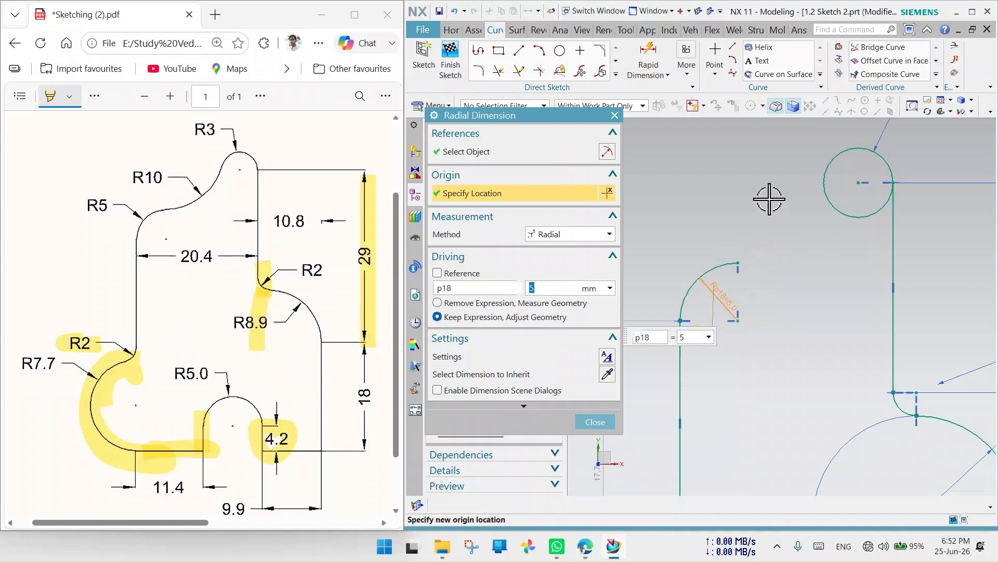
# Try to sketch an arc of about 4.2 mm radius from the R5 arc's free end towards the upper circle.
pyautogui.click(540, 52)
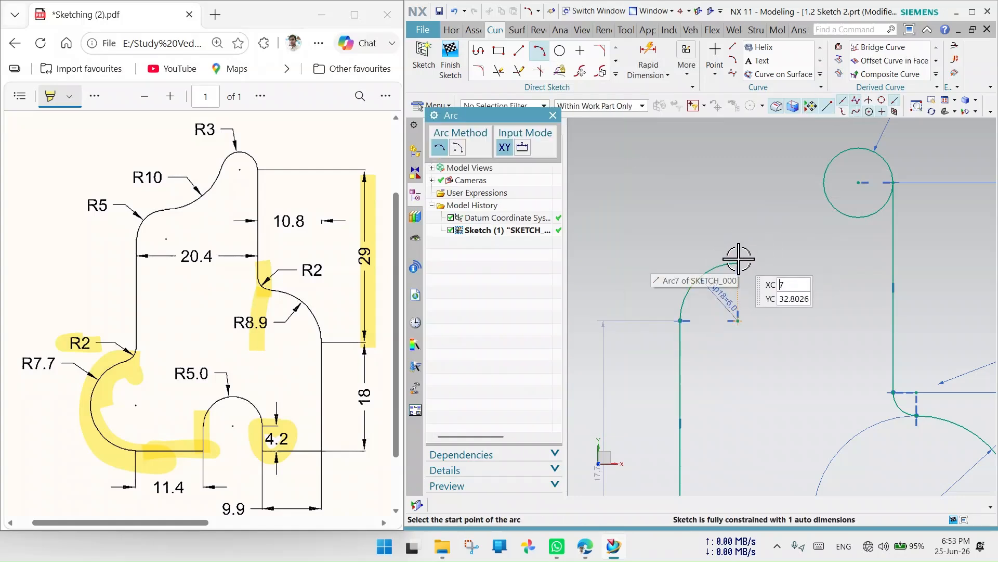
pyautogui.click(738, 263)
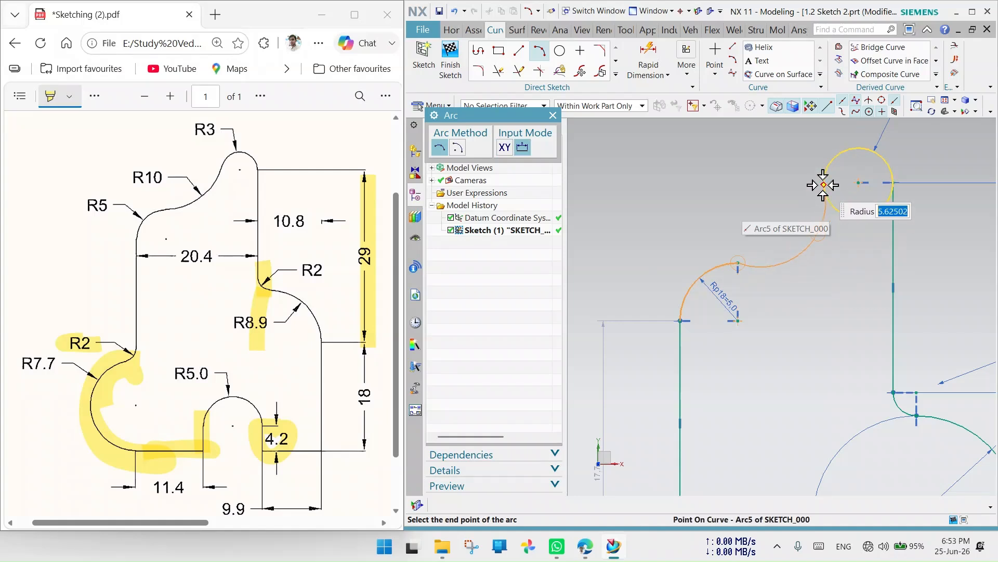
pyautogui.click(818, 217)
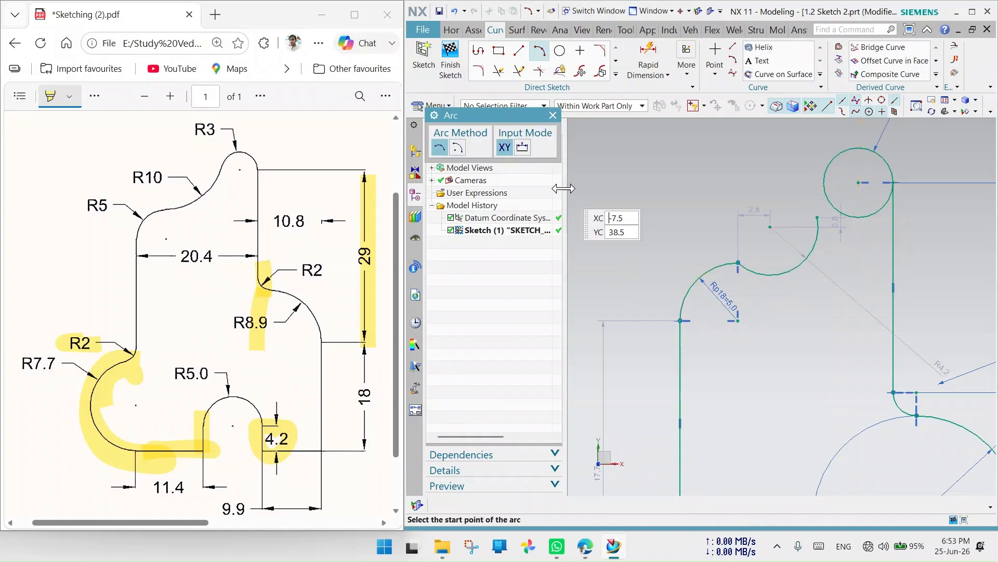
pyautogui.click(553, 115)
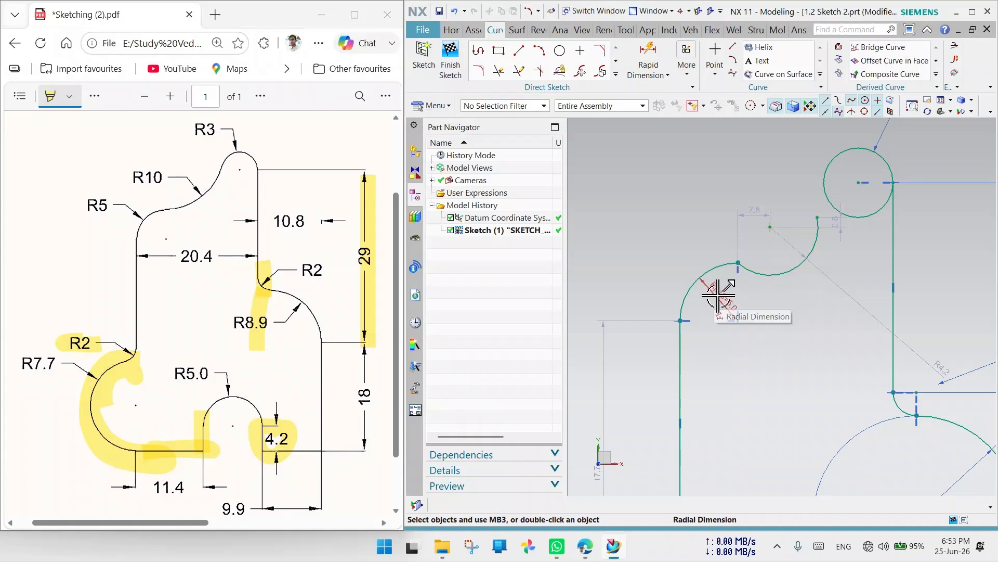
pyautogui.hotkey('ctrl', 'z')
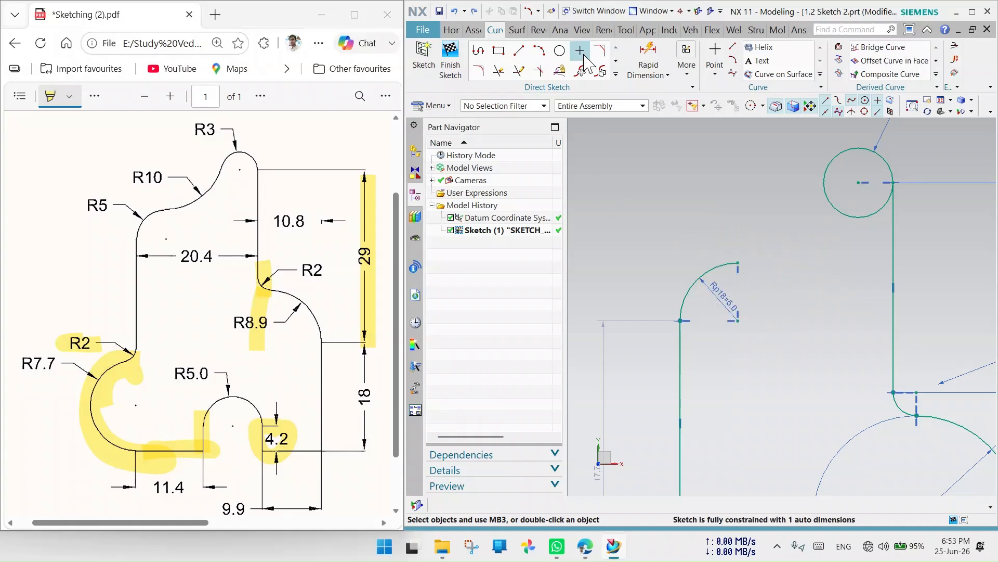
# Sketch a free-standing concave arc of about 12 mm radius, rising from above the R5 arc towards the upper circle.
pyautogui.click(539, 52)
pyautogui.click(692, 218)
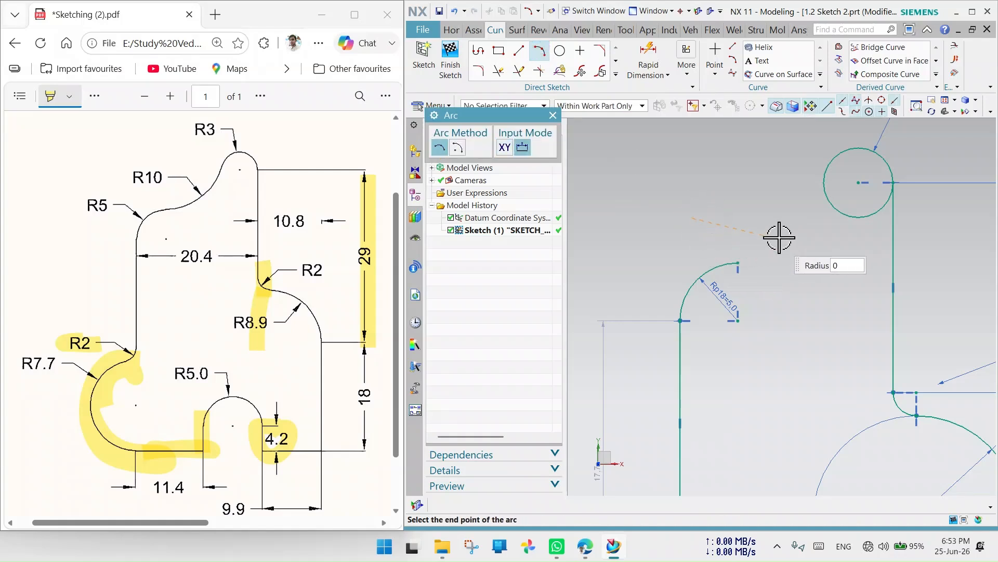
pyautogui.click(774, 187)
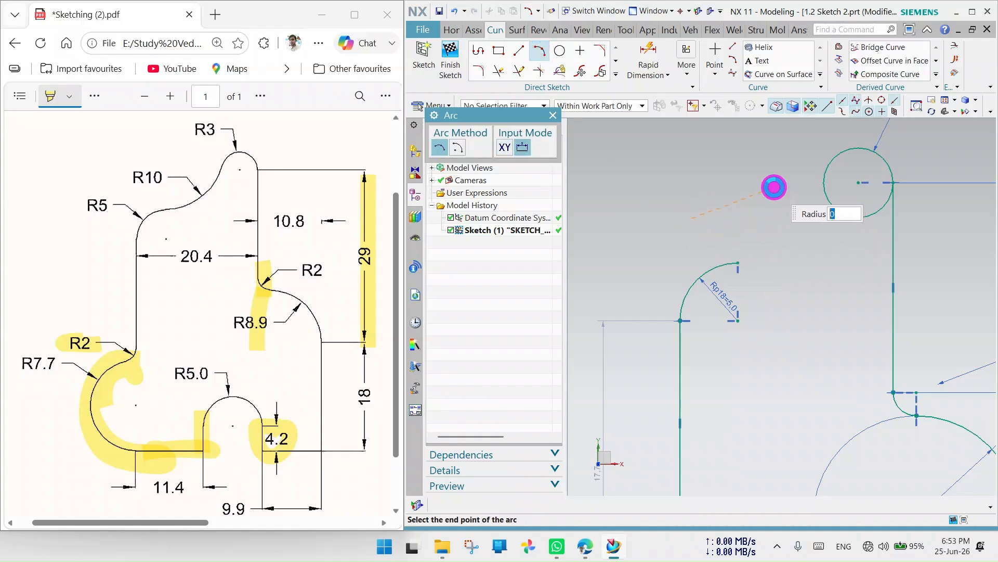
pyautogui.click(806, 154)
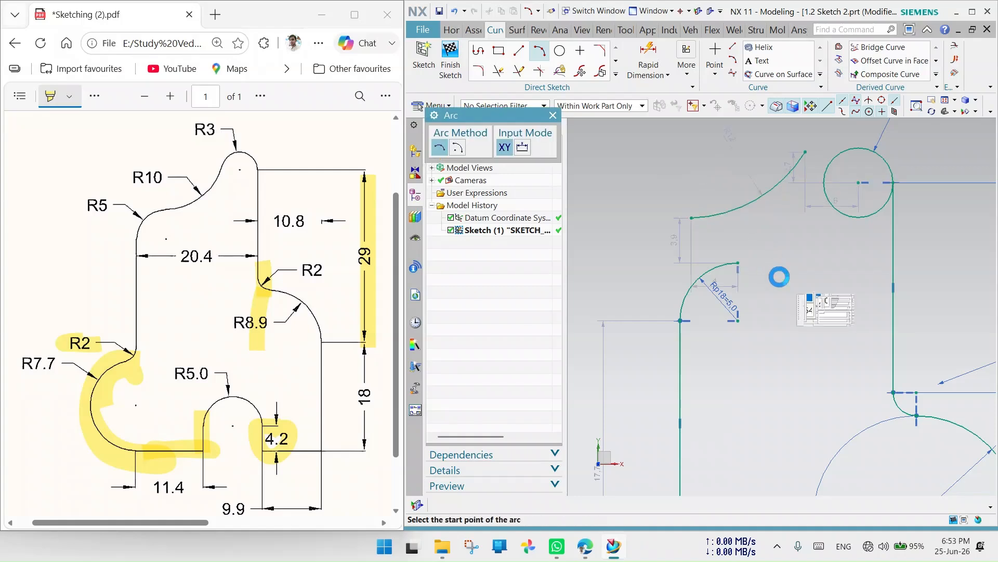
pyautogui.scroll(-2, 779, 275)
pyautogui.scroll(2, 824, 156)
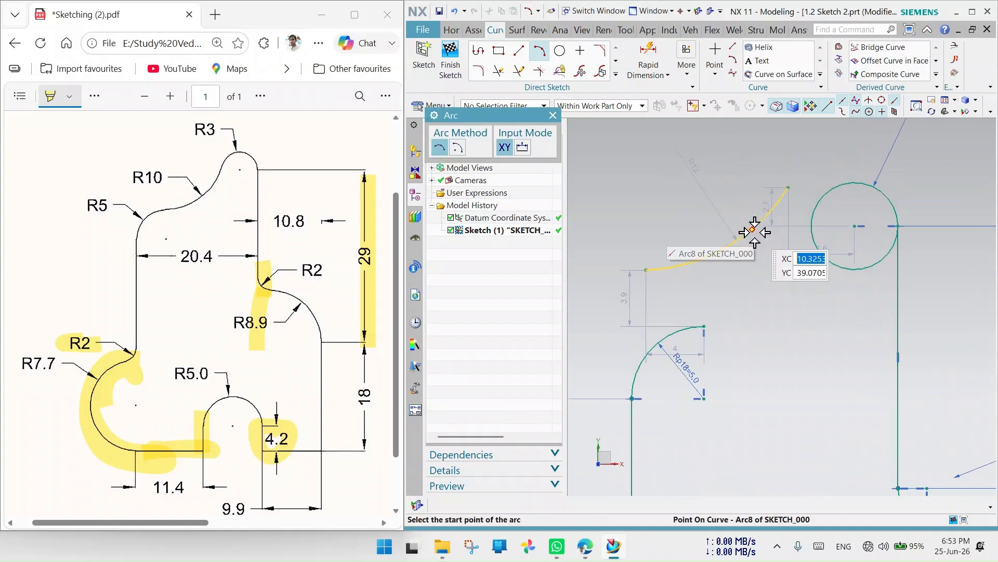
pyautogui.click(553, 115)
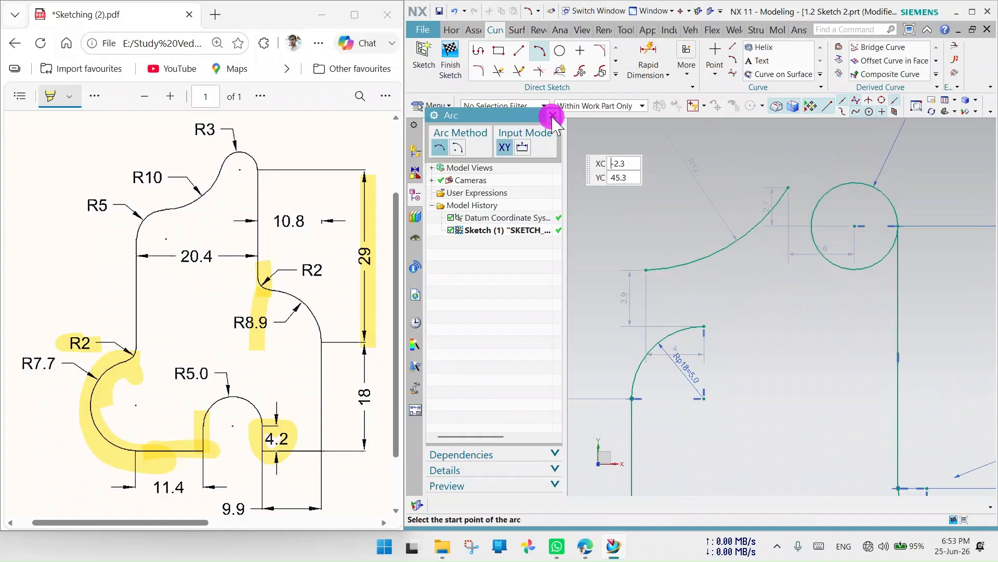
# Make the new concave arc tangent to the upper circle and to the R5 arc.
pyautogui.click(754, 229)
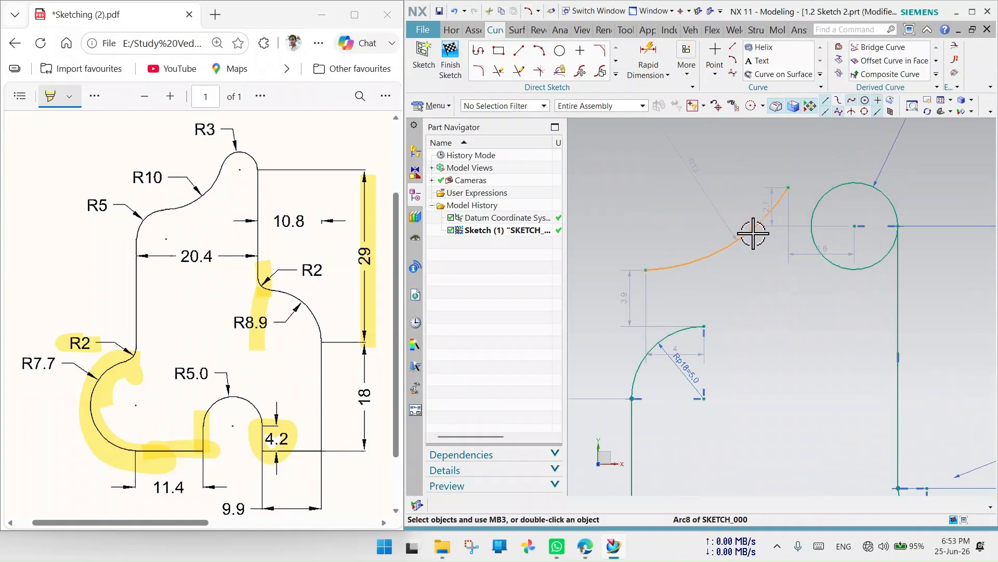
pyautogui.click(818, 247)
pyautogui.click(874, 212)
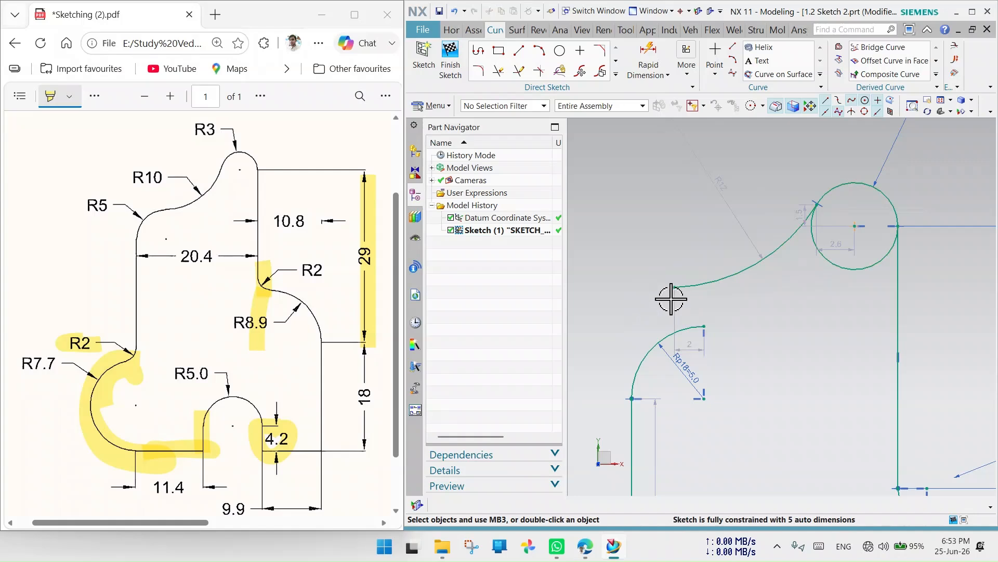
pyautogui.click(697, 287)
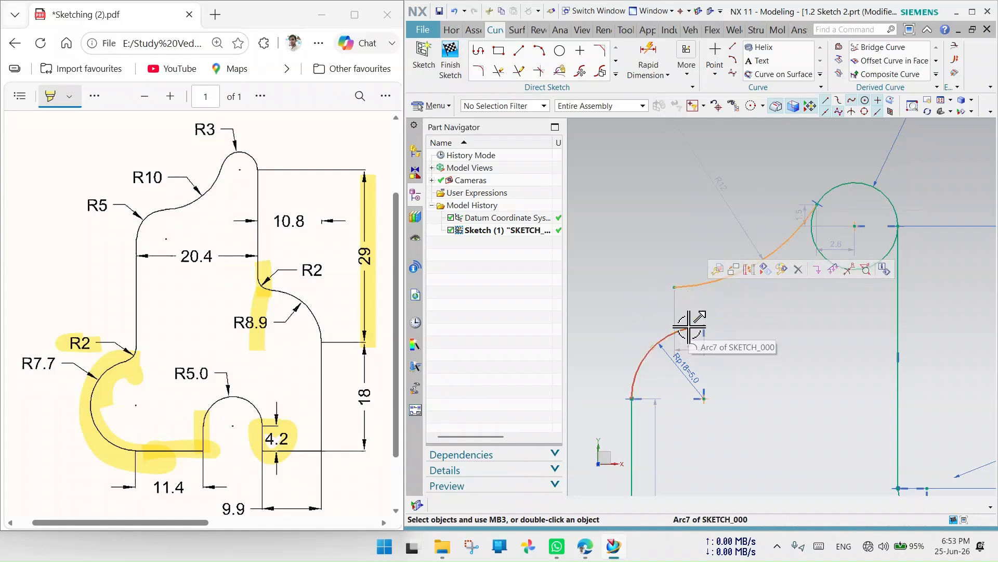
pyautogui.moveTo(689, 328)
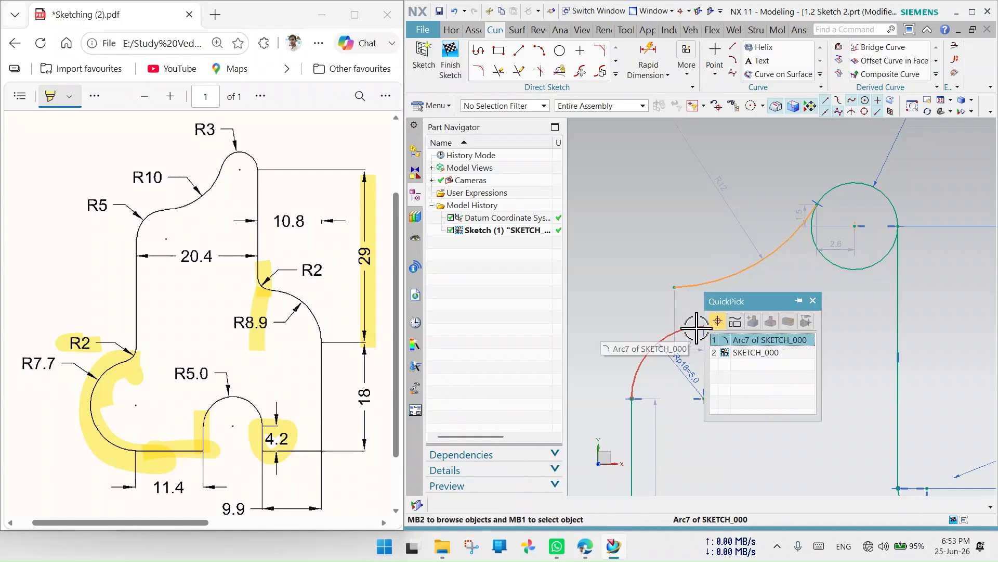
pyautogui.click(757, 340)
pyautogui.click(868, 311)
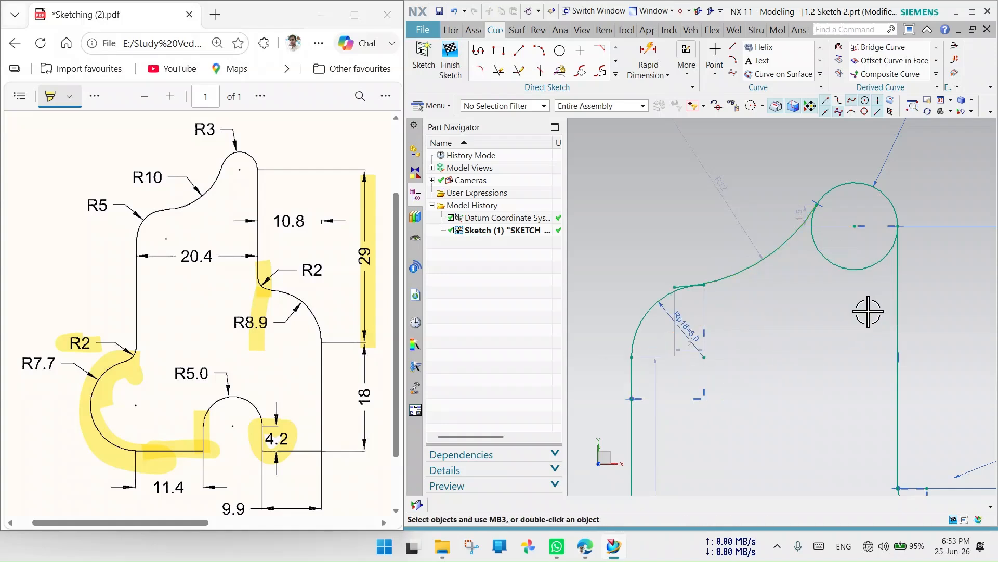
# Trim the overlapping ends of the R5 arc and the concave arc back to their tangent point.
pyautogui.scroll(5, 664, 280)
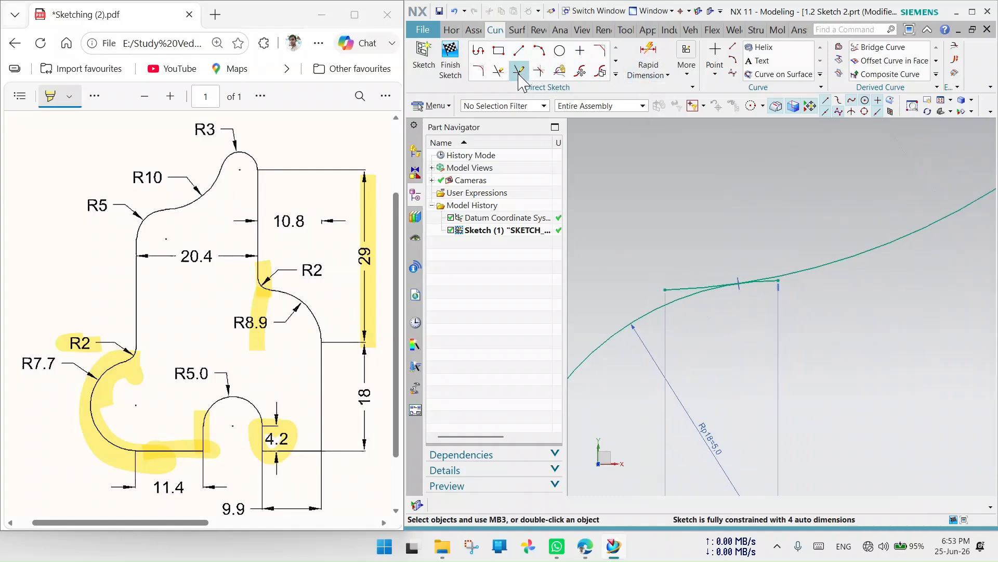
pyautogui.click(499, 71)
pyautogui.click(685, 288)
pyautogui.scroll(2, 775, 284)
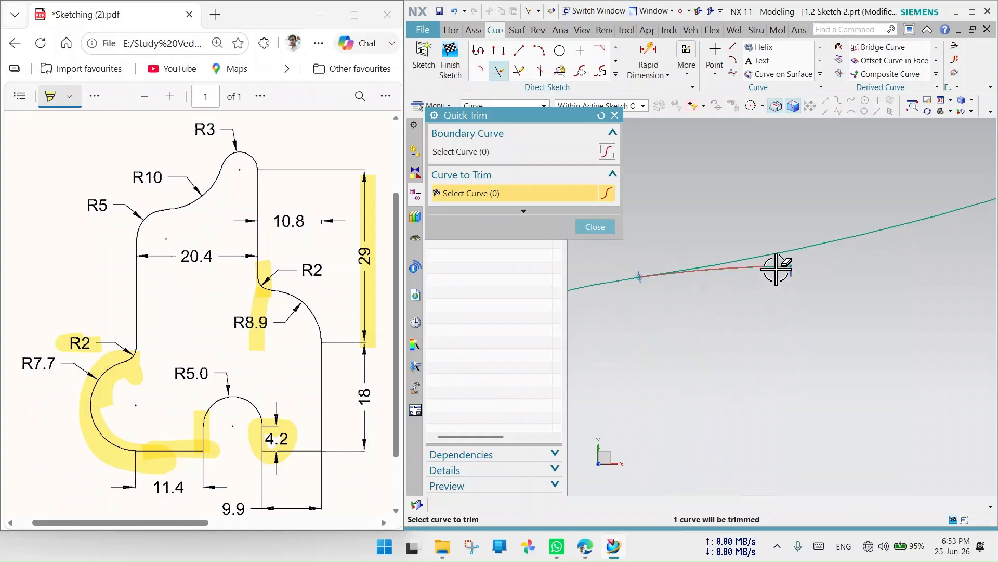
pyautogui.scroll(-2, 728, 301)
pyautogui.scroll(2, 712, 323)
pyautogui.scroll(2, 775, 231)
pyautogui.click(615, 115)
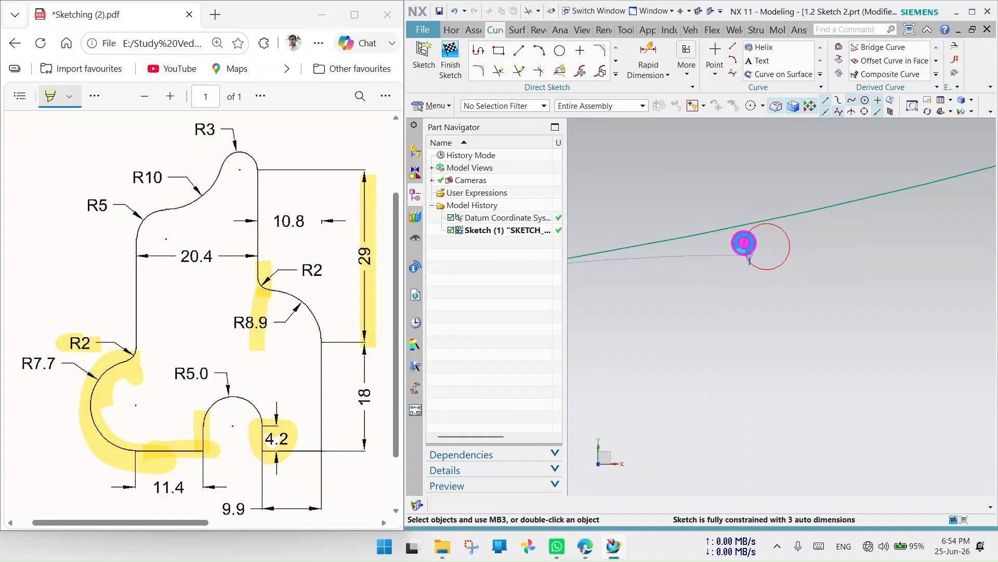
# Delete the vertical alignment constraint left at the R5 arc's trimmed end and move the arc's radius dimension outside the profile.
pyautogui.click(751, 256)
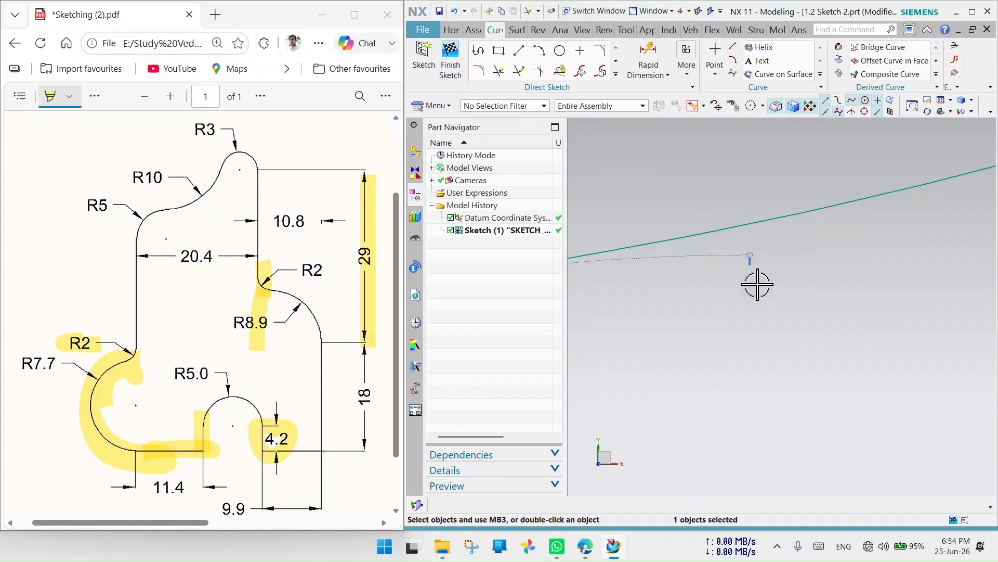
pyautogui.moveTo(753, 256); pyautogui.dragTo(743, 262)
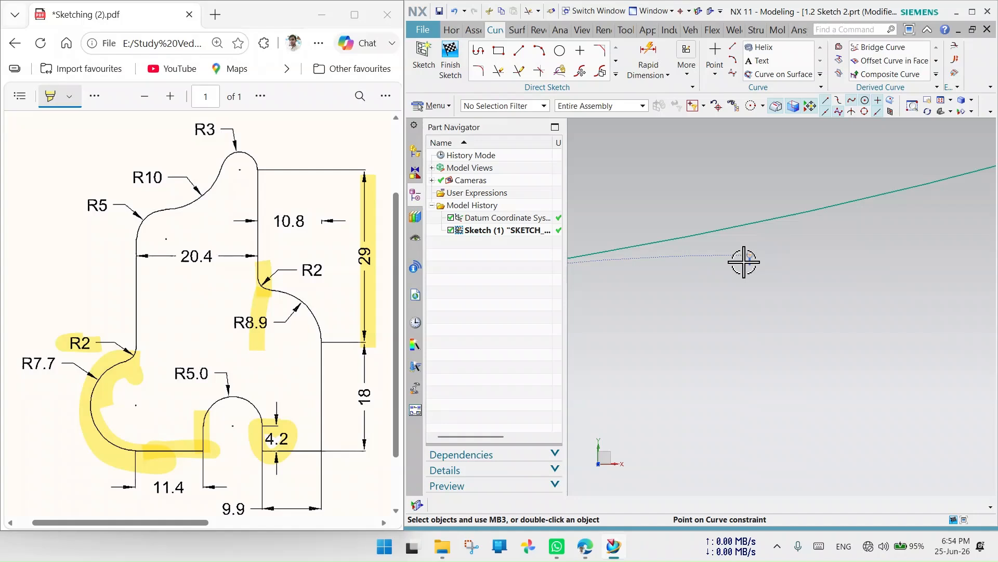
pyautogui.rightClick(750, 253)
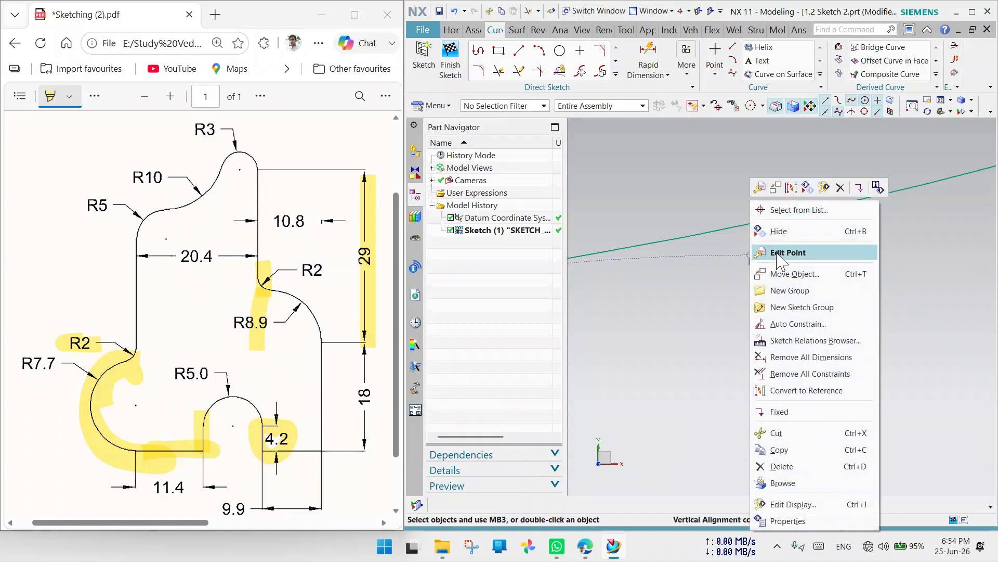
pyautogui.click(780, 467)
pyautogui.scroll(-5, 751, 347)
pyautogui.moveTo(729, 367)
pyautogui.mouseDown()
pyautogui.moveTo(709, 289)
pyautogui.moveTo(691, 292)
pyautogui.mouseUp()
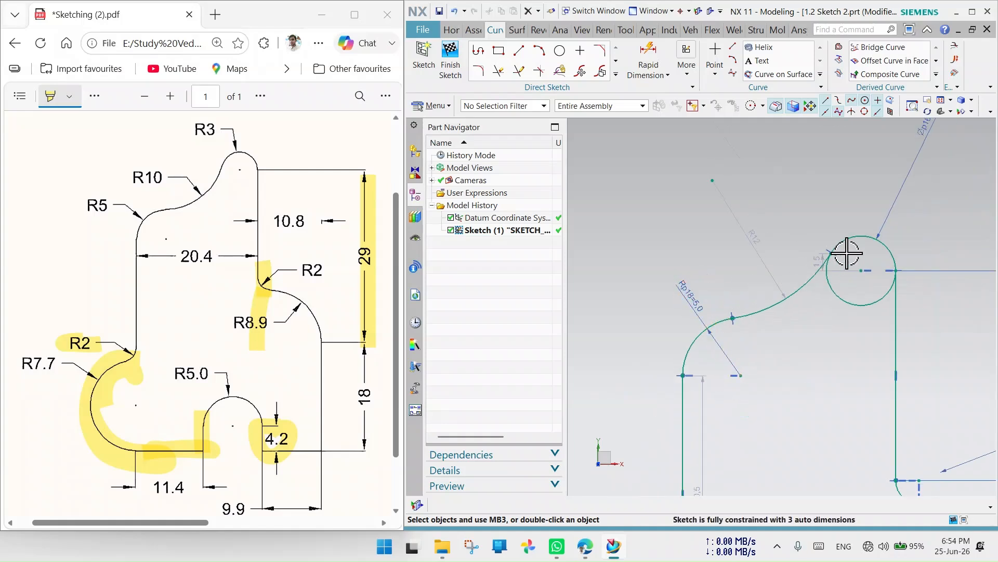
# Set the radius of the concave connecting arc to 10 mm.
pyautogui.scroll(2, 847, 254)
pyautogui.doubleClick(735, 263)
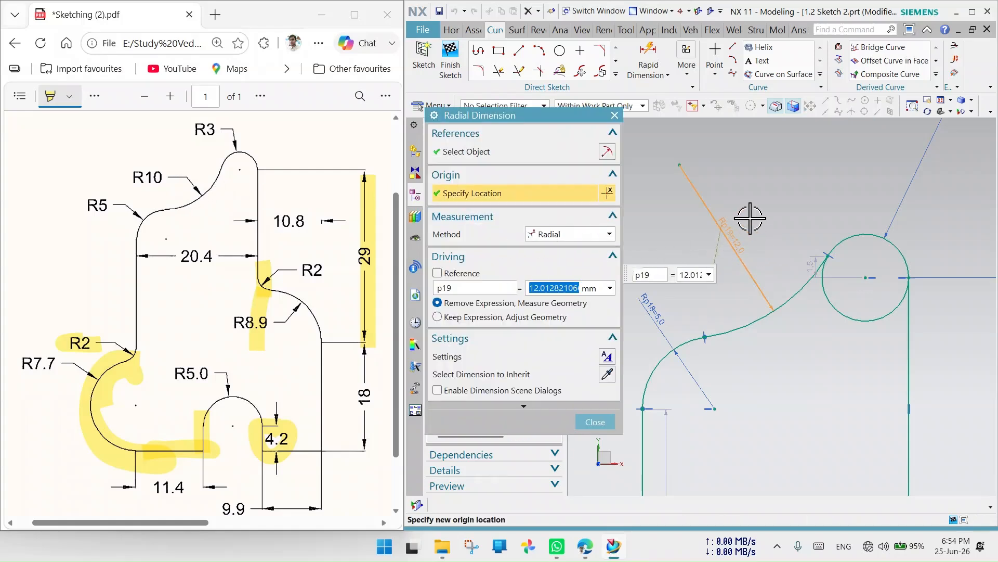
pyautogui.write('10')
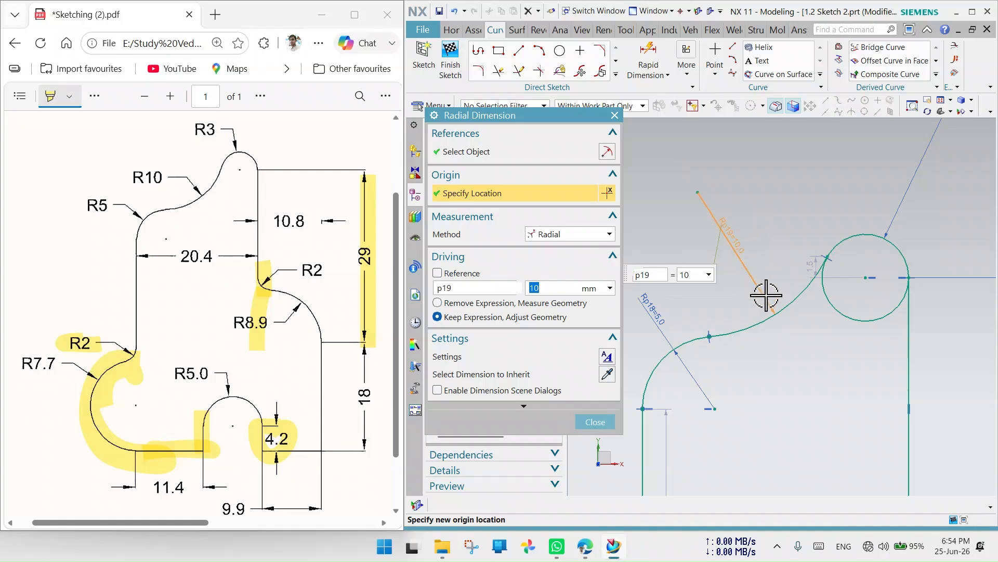
pyautogui.click(614, 115)
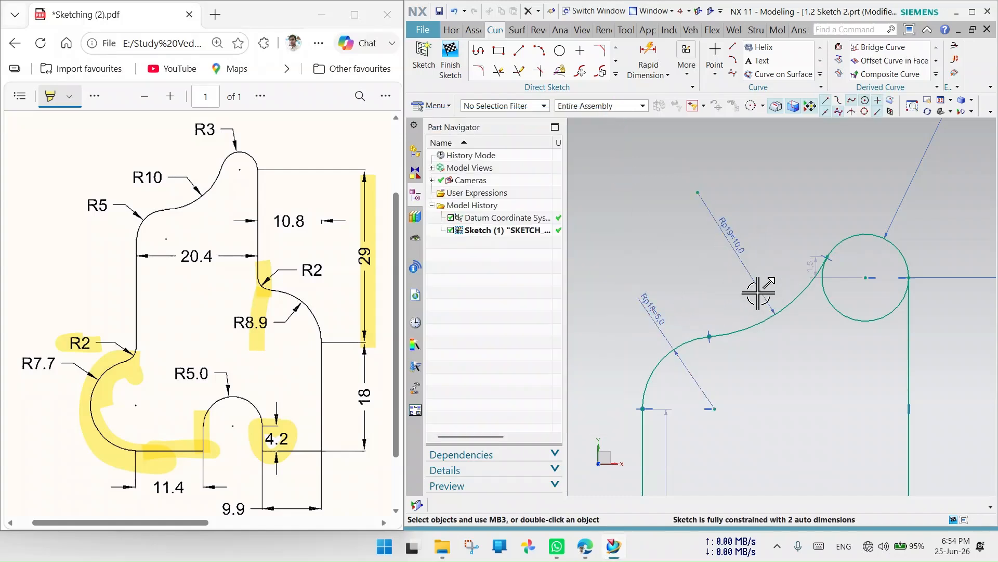
# Trim the short end of the R10 arc that overruns its tangent point with the upper circle.
pyautogui.scroll(5, 825, 223)
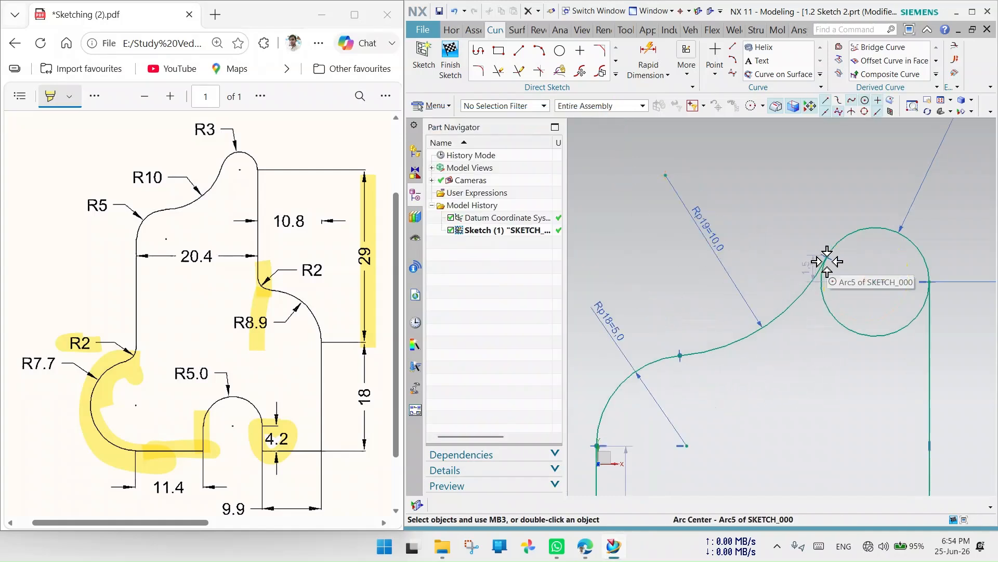
pyautogui.scroll(5, 802, 298)
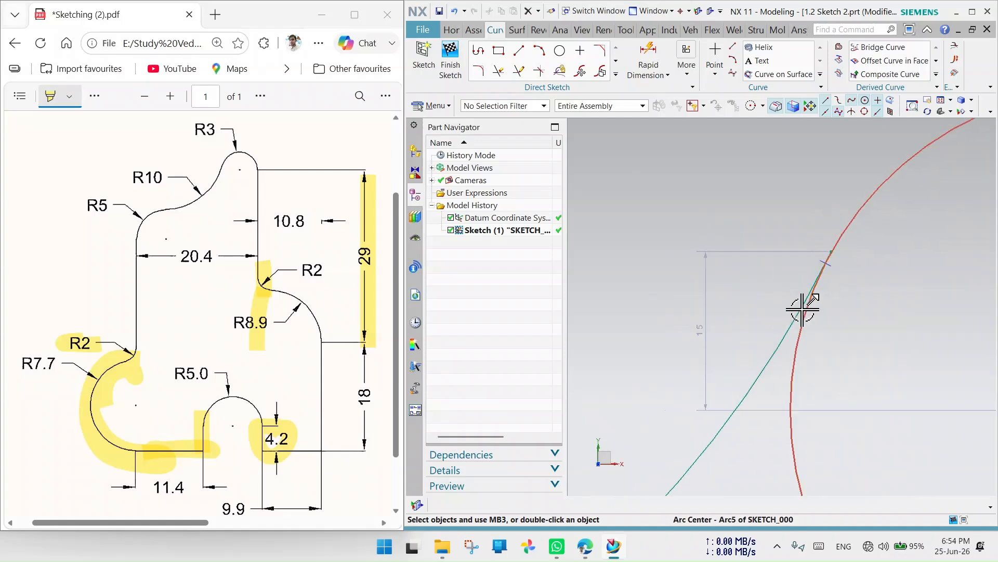
pyautogui.scroll(5, 827, 305)
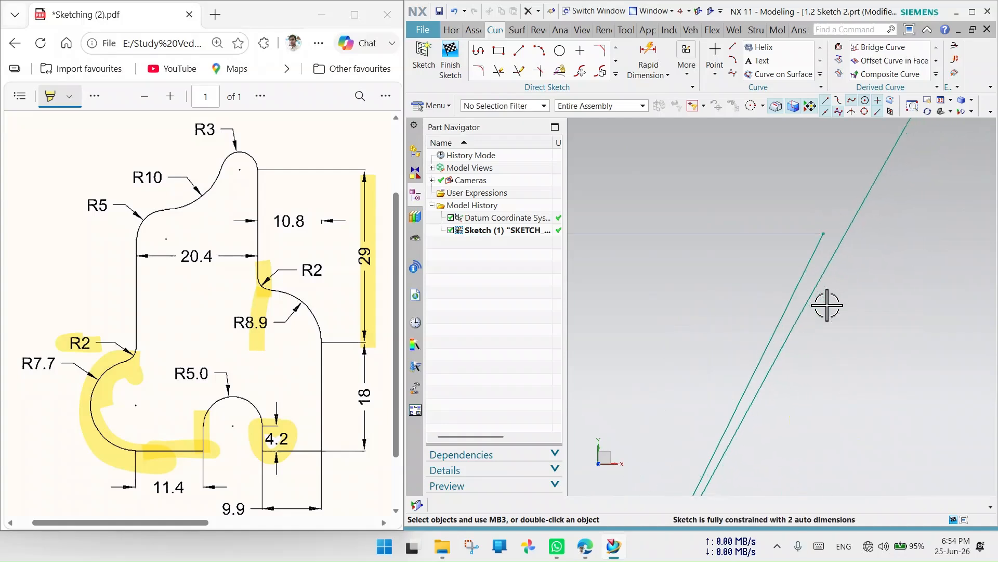
pyautogui.scroll(-1, 811, 299)
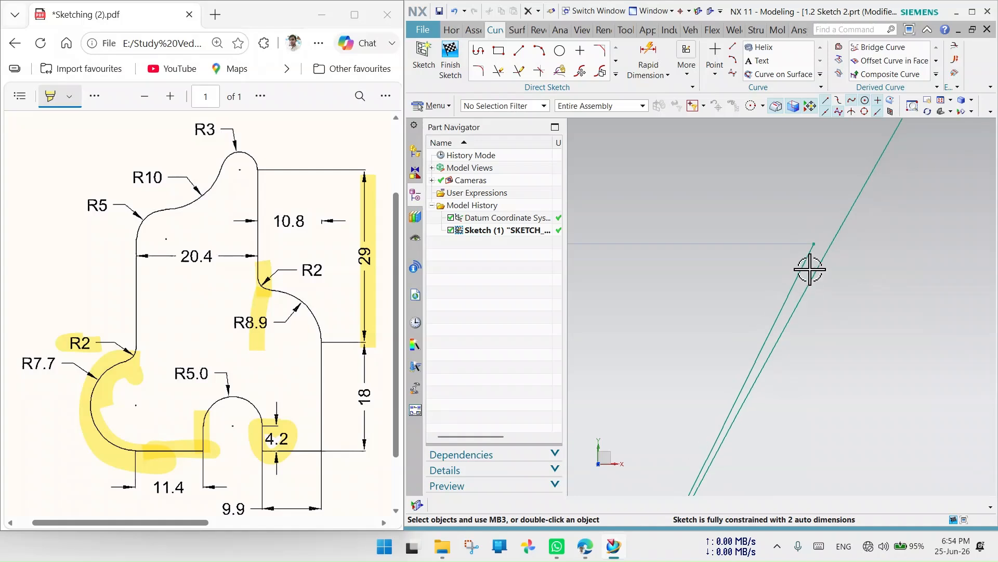
pyautogui.click(498, 71)
pyautogui.scroll(-3, 800, 268)
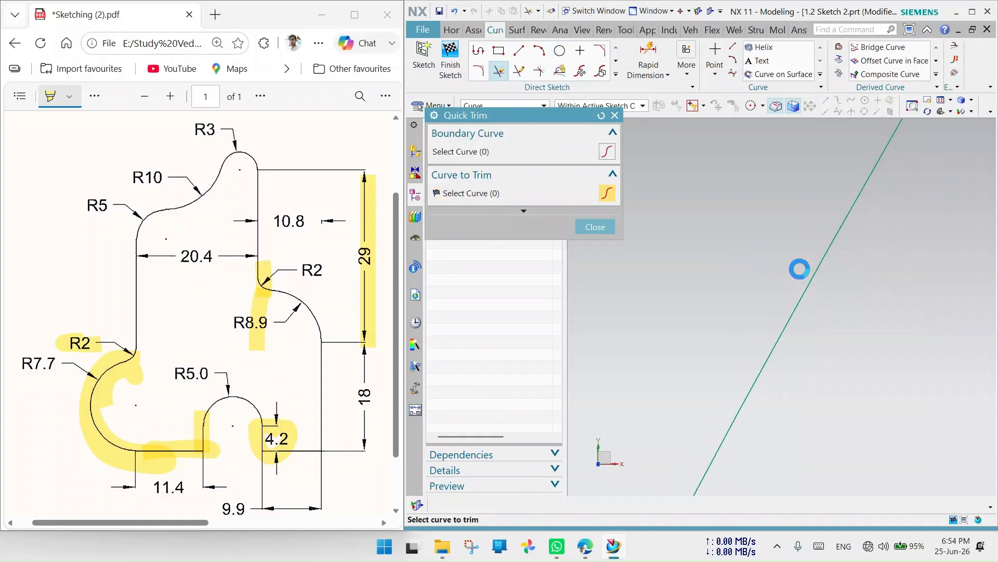
pyautogui.scroll(-6, 765, 295)
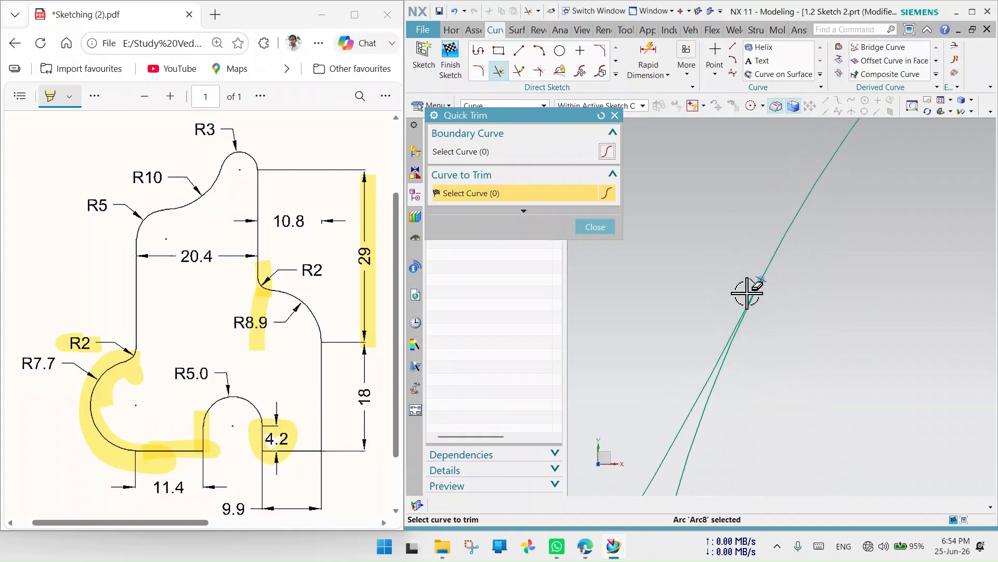
pyautogui.scroll(-3, 764, 295)
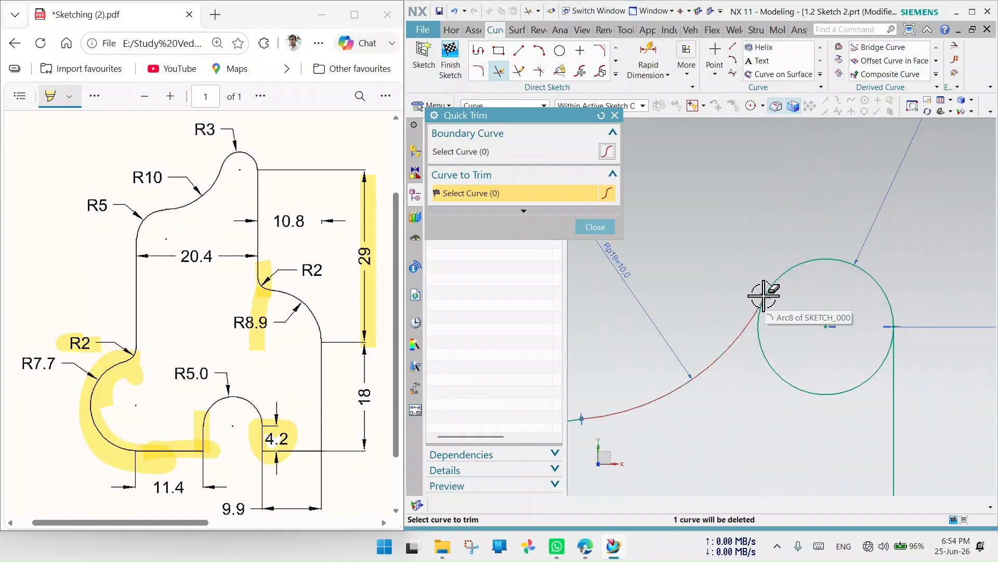
pyautogui.click(595, 227)
pyautogui.scroll(-3, 768, 280)
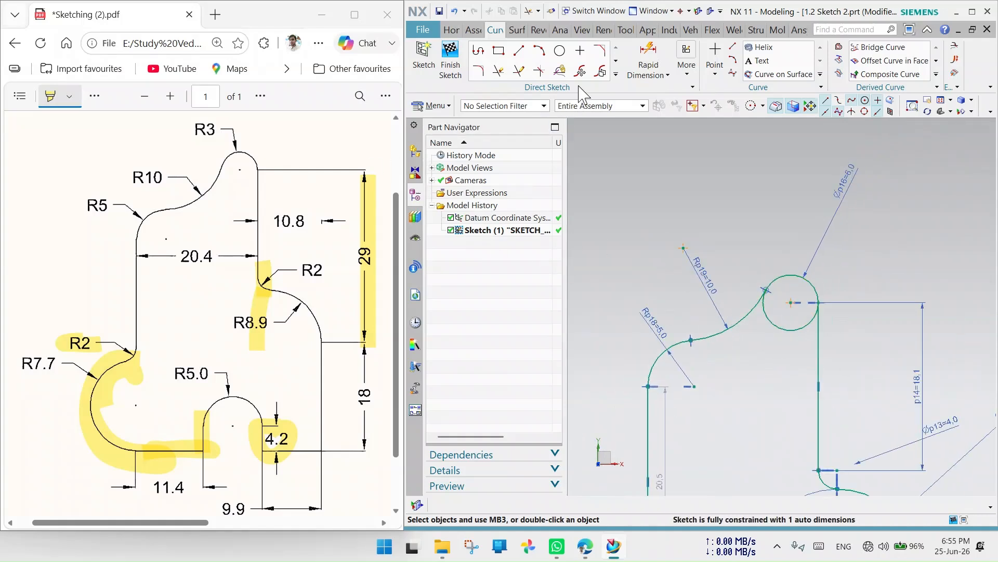
# Trim away the lower part of the upper circle, leaving only the R3 arc between the R10 arc and the vertical line.
pyautogui.click(498, 71)
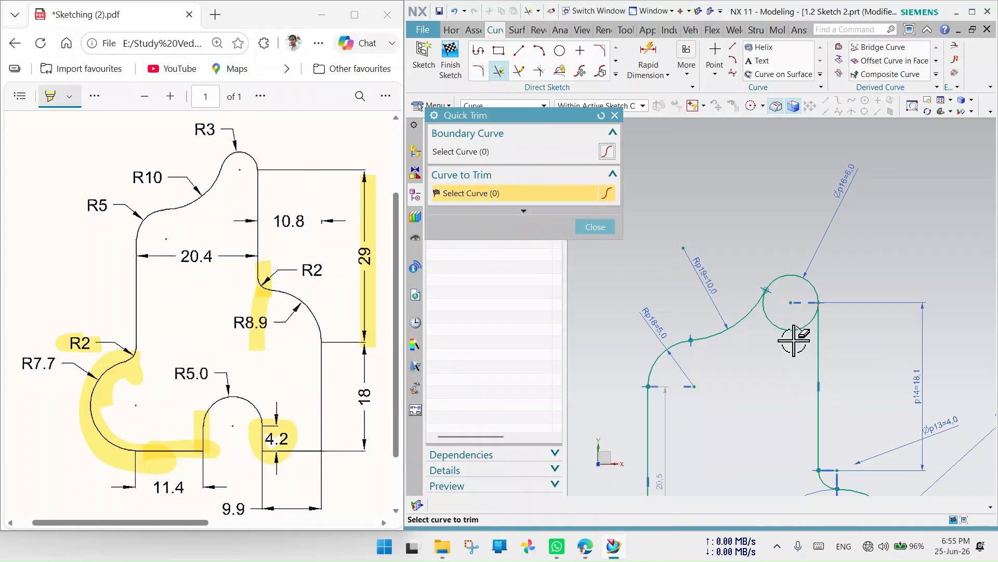
pyautogui.click(780, 328)
pyautogui.scroll(-6, 775, 344)
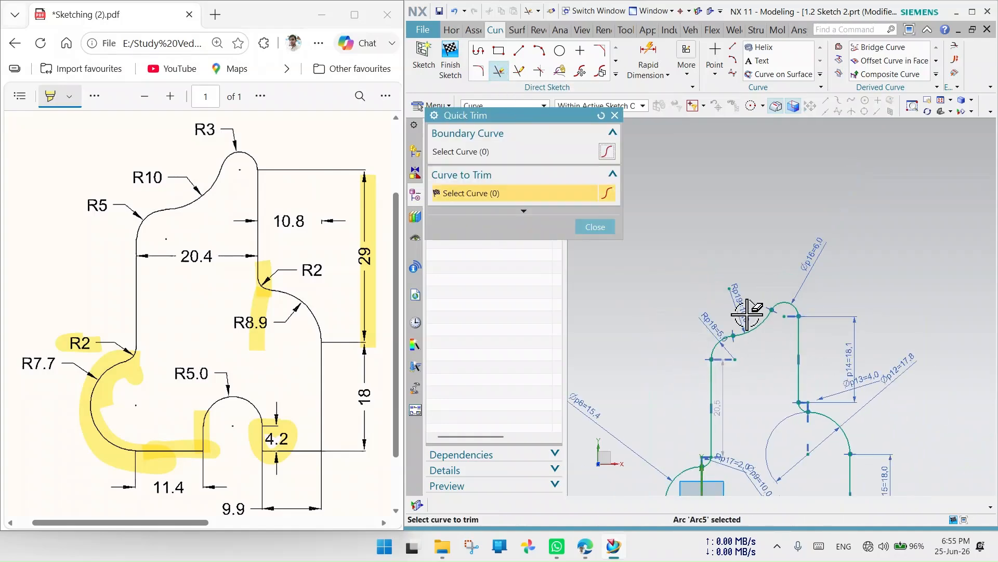
# Leave Quick Trim and move the left vertical line's automatic length dimension outside the profile.
pyautogui.scroll(5, 782, 339)
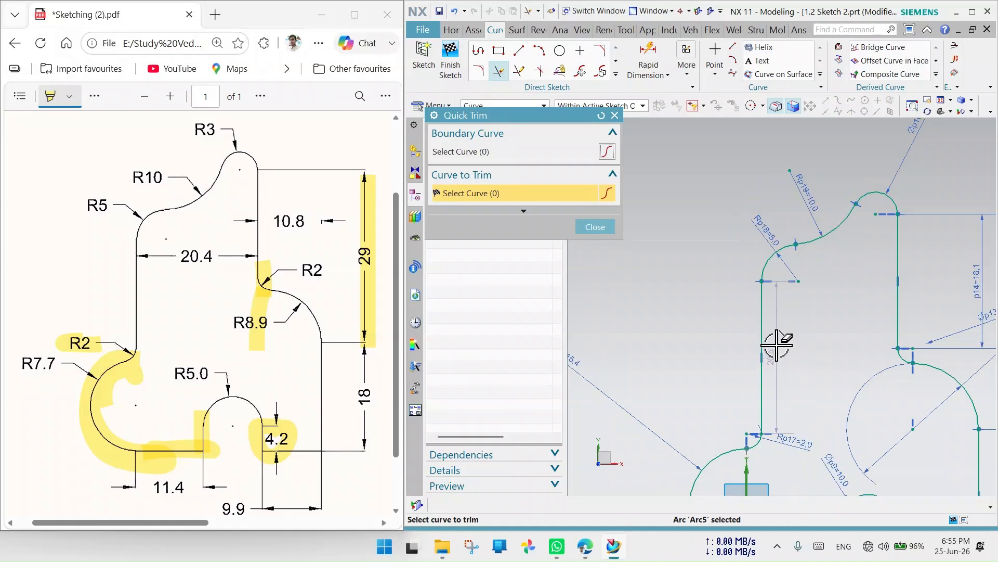
pyautogui.click(614, 115)
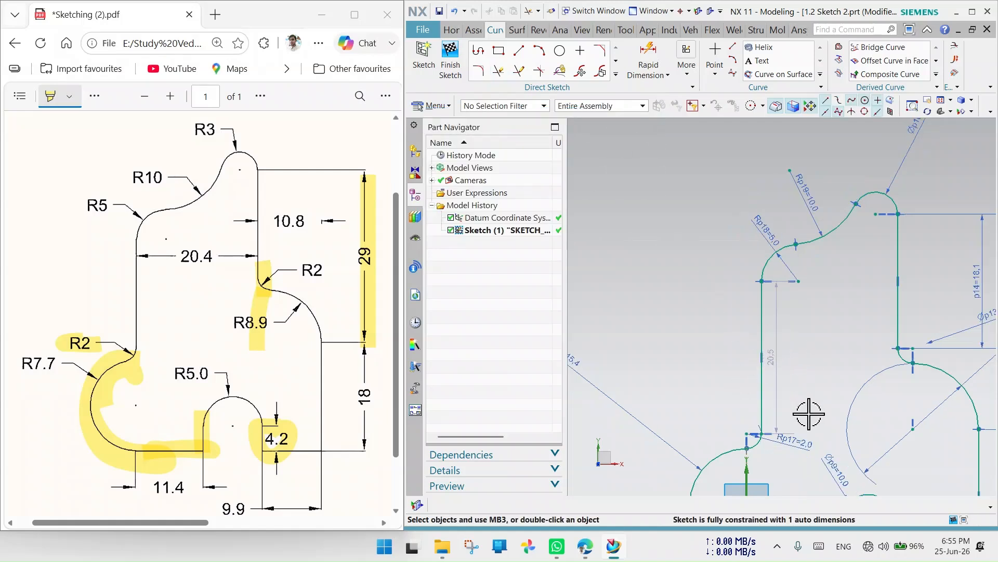
pyautogui.moveTo(764, 357); pyautogui.dragTo(694, 349)
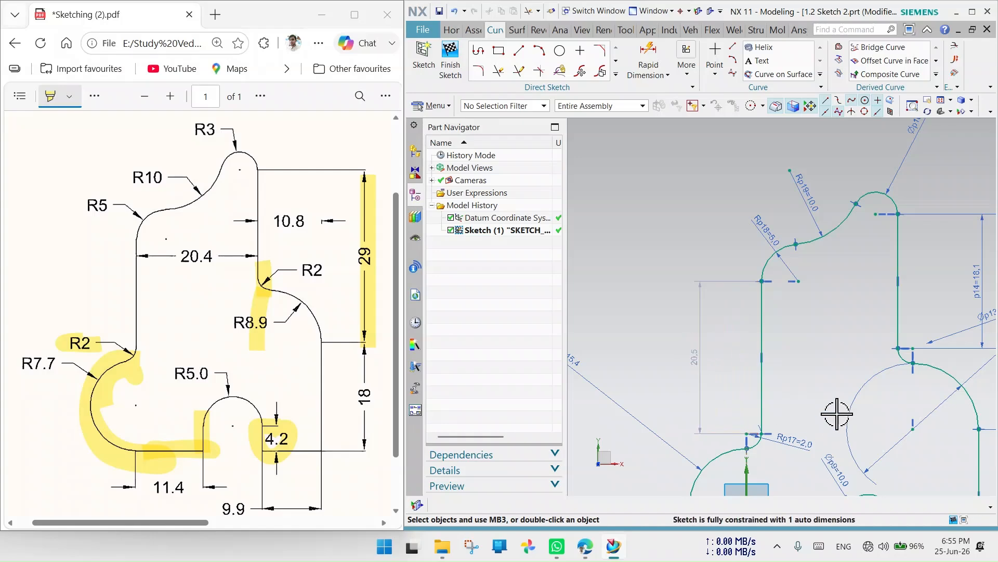
pyautogui.scroll(-3, 780, 330)
pyautogui.scroll(3, 803, 329)
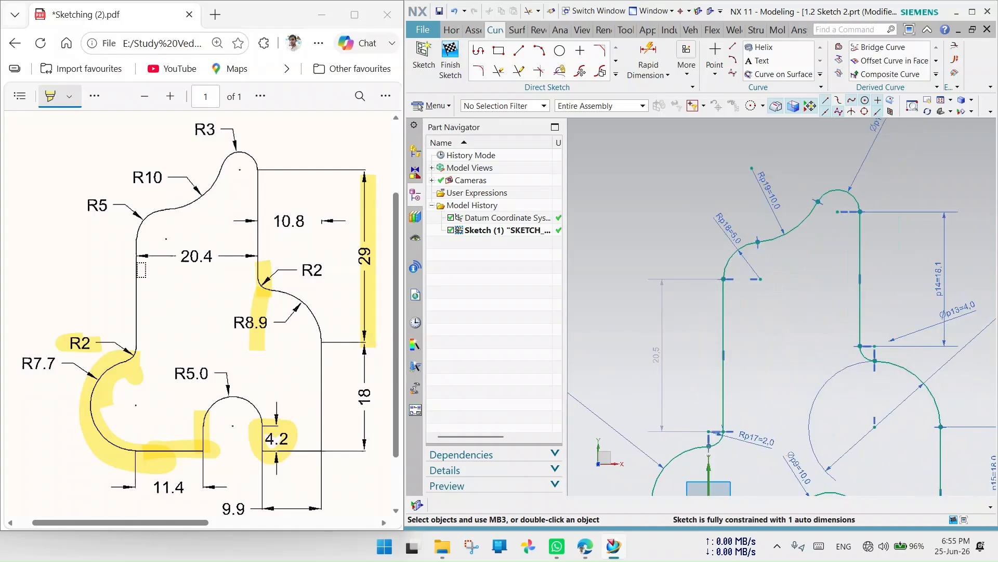
# In the PDF drawing in the browser, highlight the 20.4 and 10.8 width dimensions.
pyautogui.moveTo(131, 256)
pyautogui.mouseDown()
pyautogui.moveTo(259, 255)
pyautogui.moveTo(228, 255)
pyautogui.mouseUp()
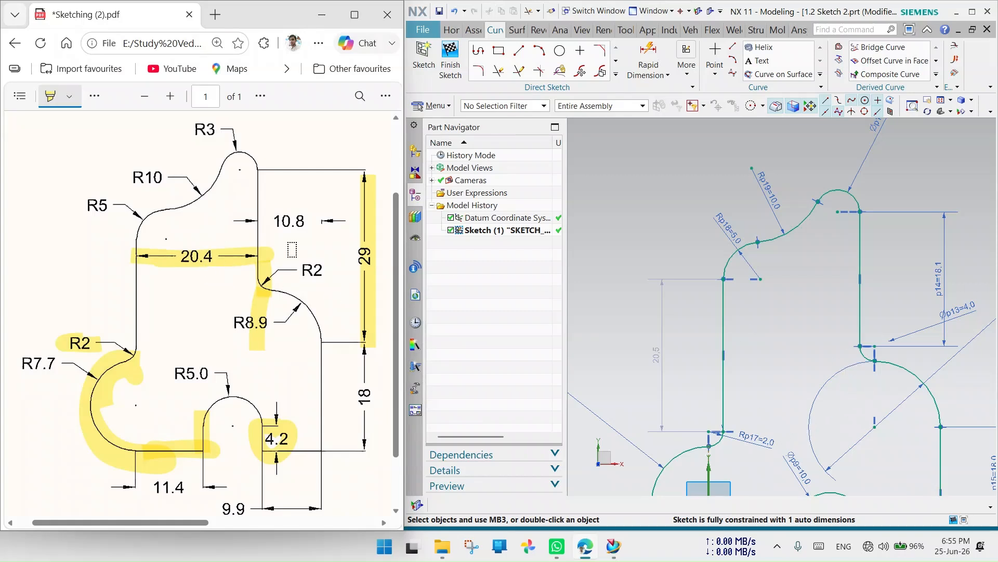
pyautogui.moveTo(251, 223)
pyautogui.mouseDown()
pyautogui.moveTo(346, 222)
pyautogui.moveTo(290, 222)
pyautogui.mouseUp()
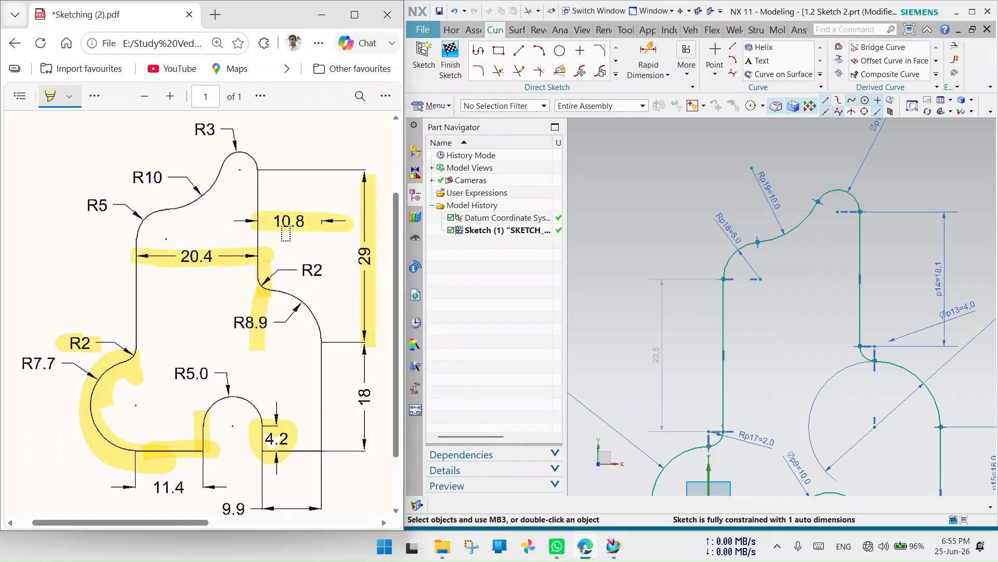
pyautogui.scroll(-4, 745, 276)
pyautogui.scroll(3, 850, 272)
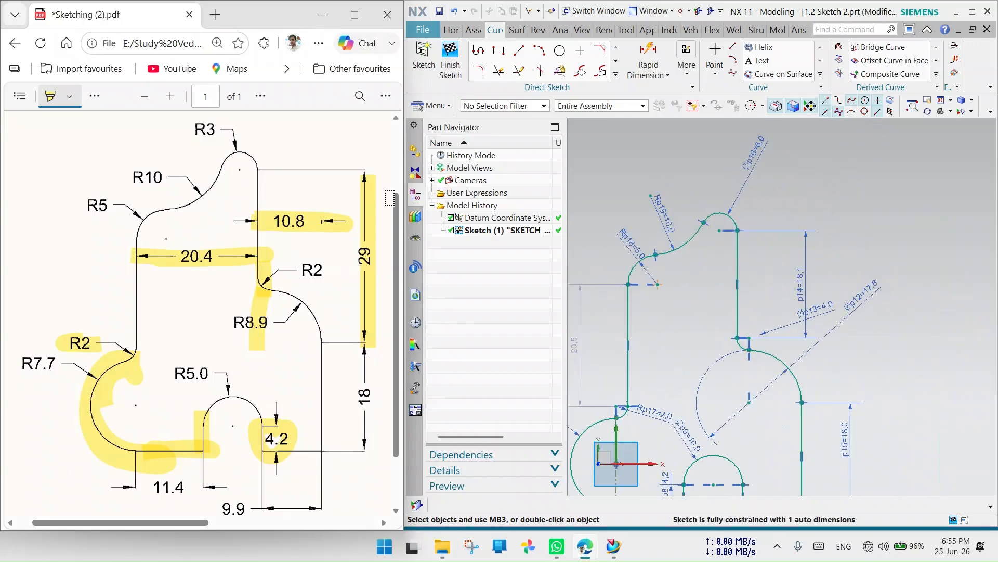
# Try to dimension the horizontal distance between the lower and upper right-hand vertical lines above the profile.
pyautogui.click(648, 58)
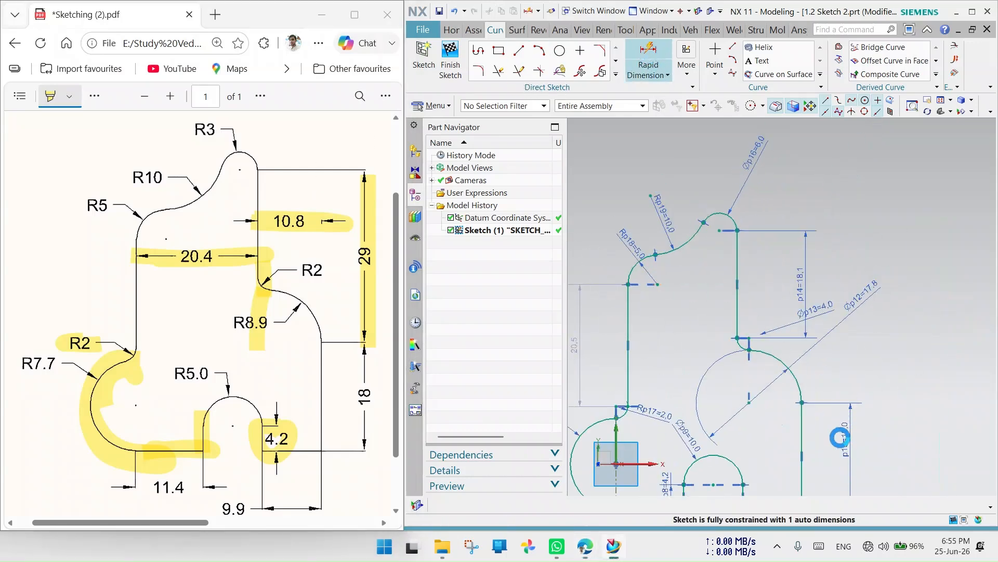
pyautogui.click(799, 411)
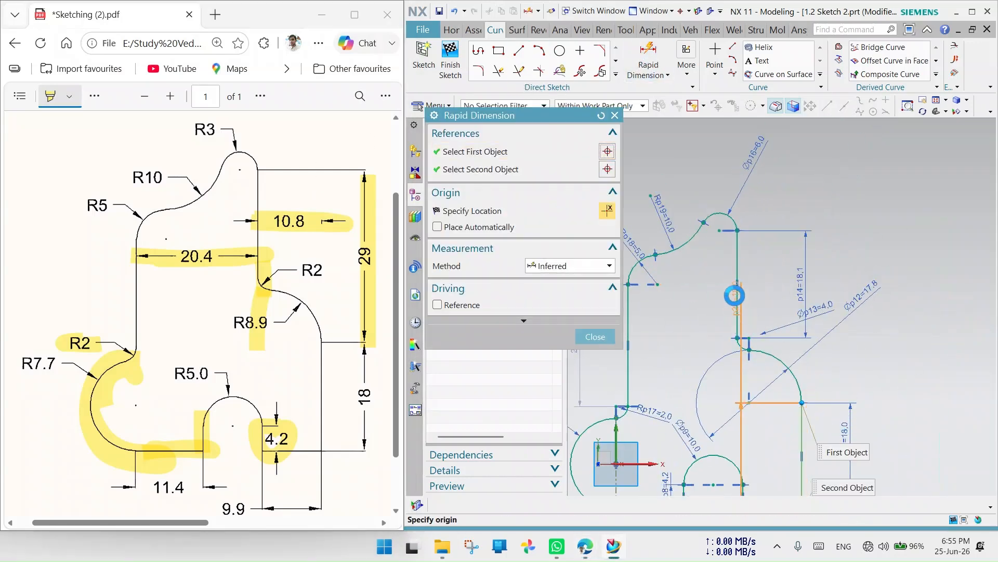
pyautogui.click(734, 264)
pyautogui.click(812, 179)
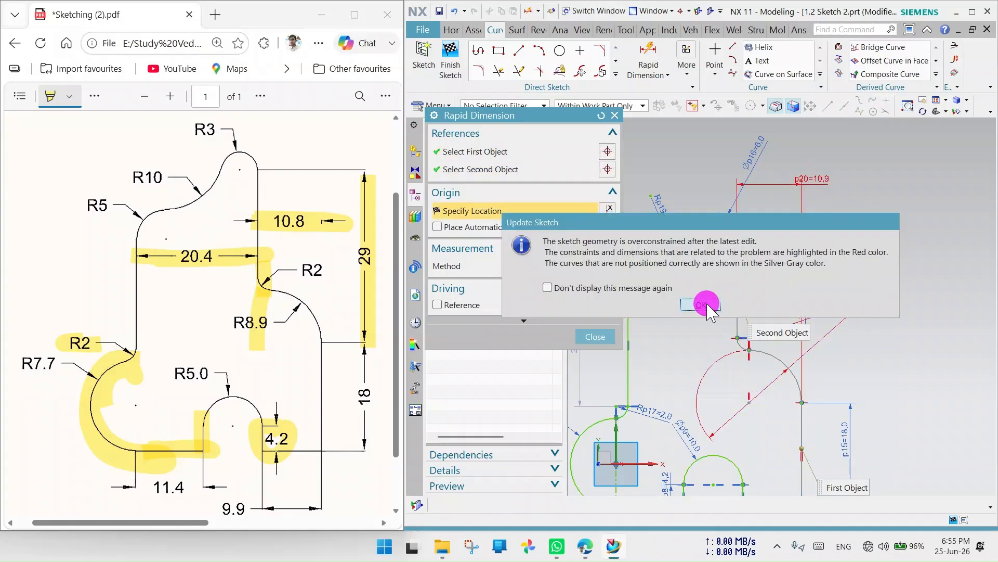
pyautogui.click(708, 306)
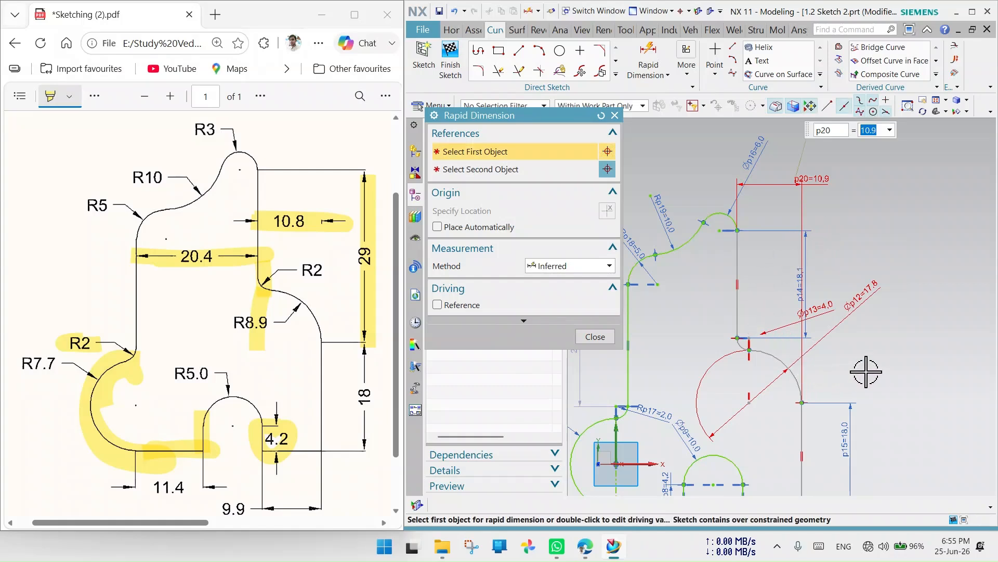
pyautogui.hotkey('ctrl', 'z')
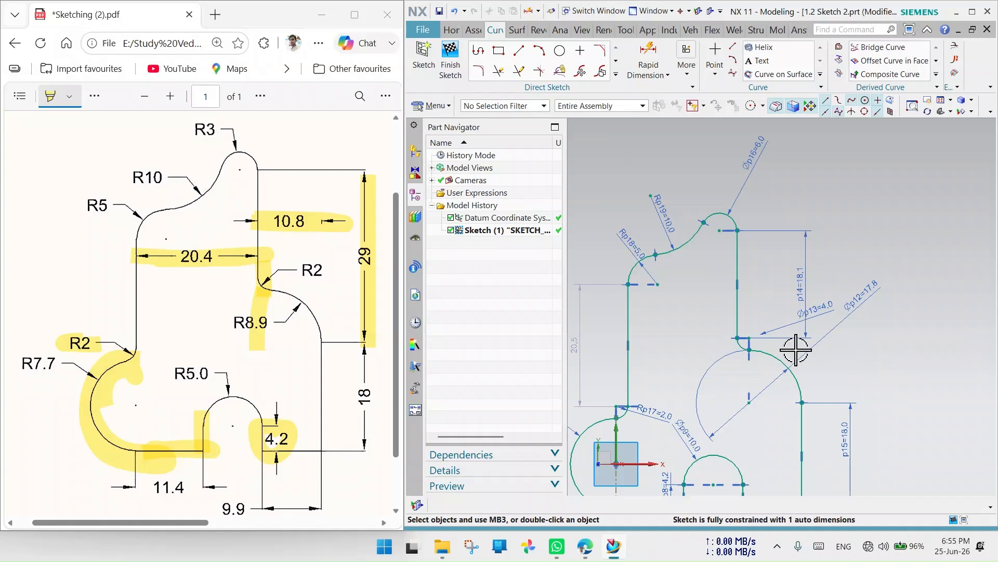
# Dimension the horizontal distance between the left vertical line and the upper right-hand vertical line above the profile as 20.4 mm.
pyautogui.scroll(-2, 764, 440)
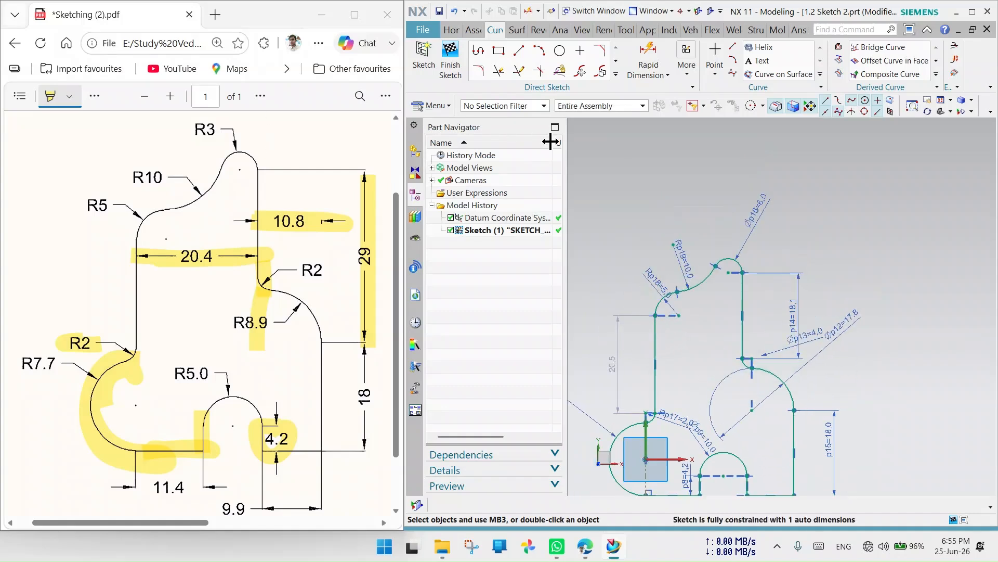
pyautogui.click(648, 58)
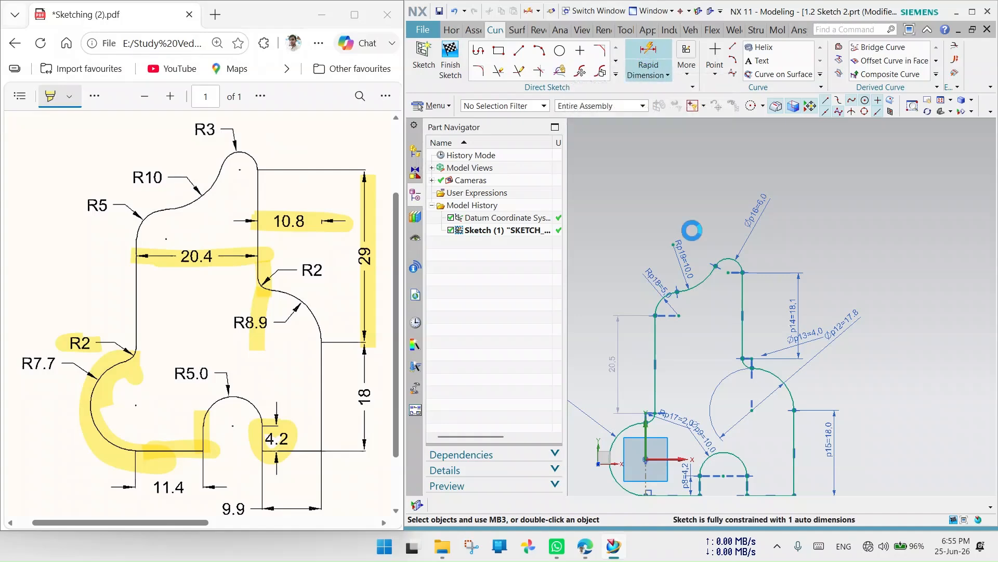
pyautogui.click(654, 342)
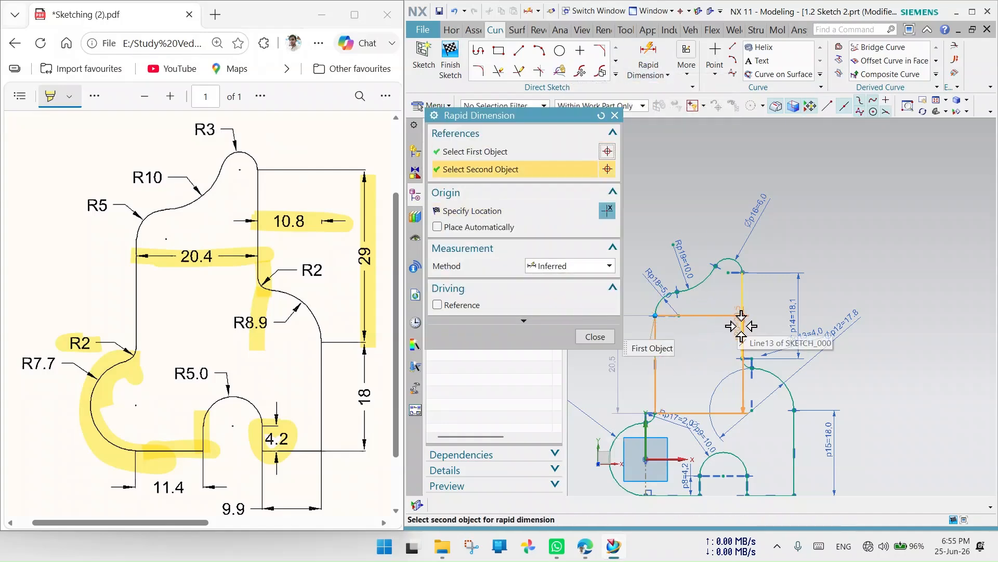
pyautogui.click(742, 326)
pyautogui.click(709, 162)
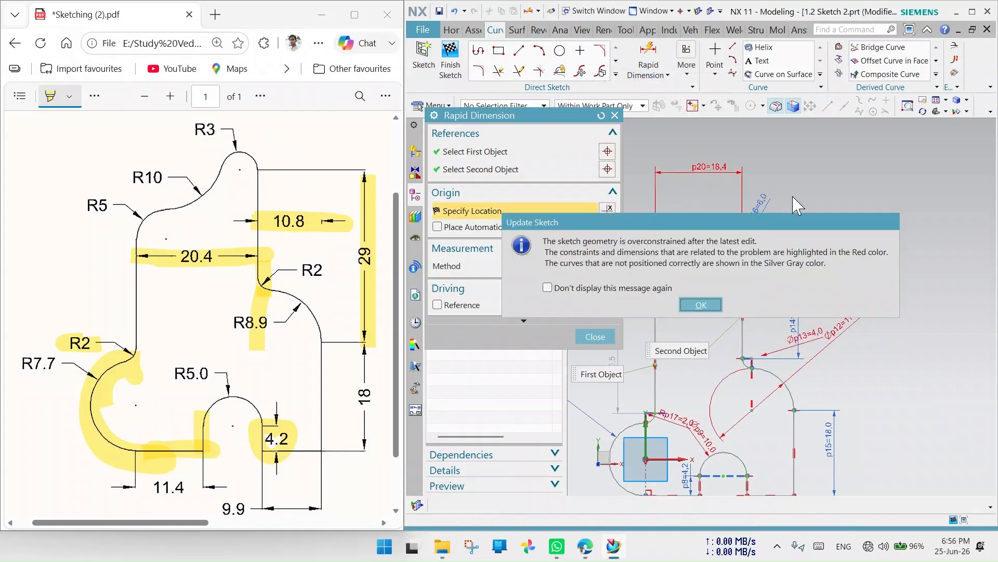
pyautogui.click(701, 305)
pyautogui.click(595, 336)
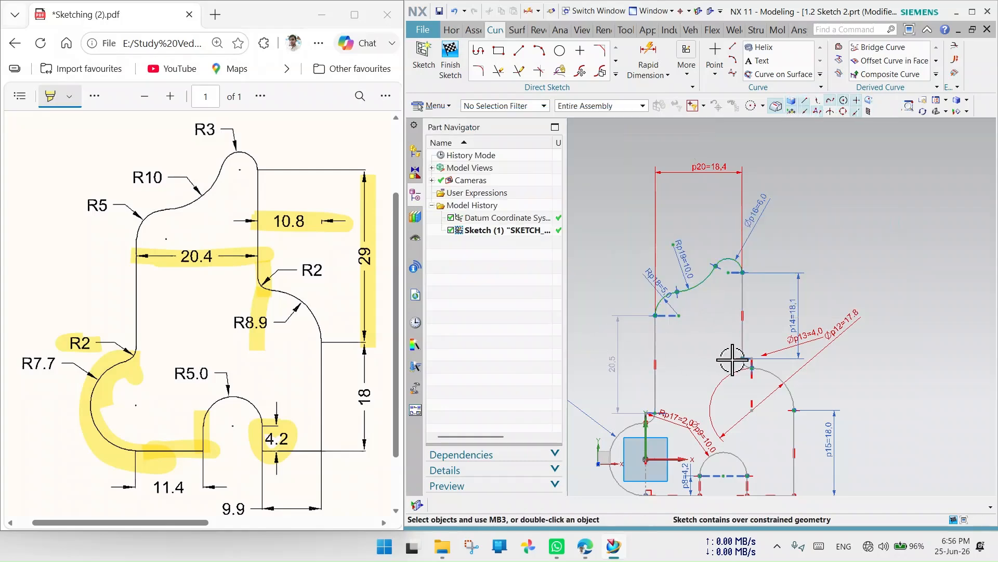
pyautogui.scroll(-2, 740, 349)
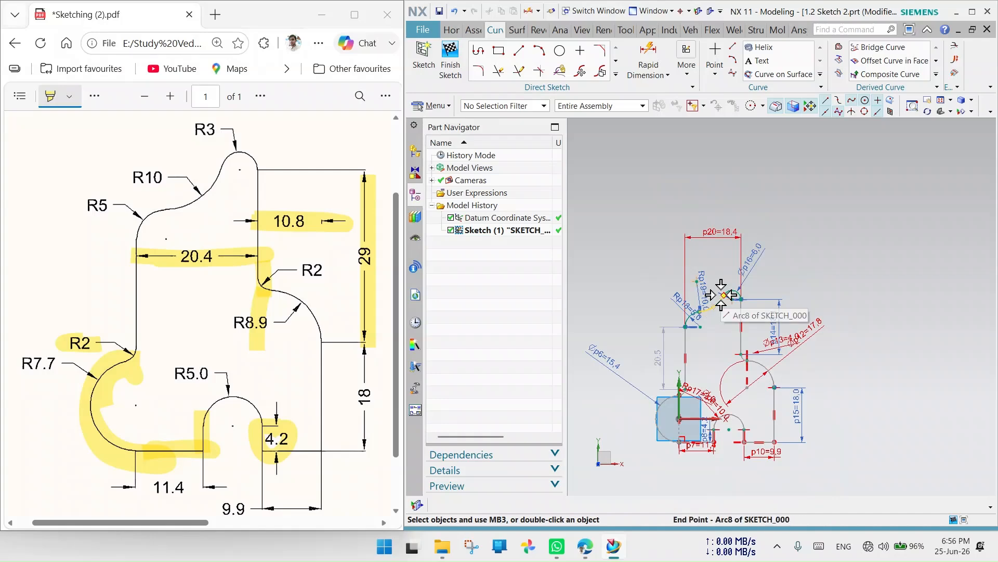
pyautogui.hotkey('ctrl', 'z')
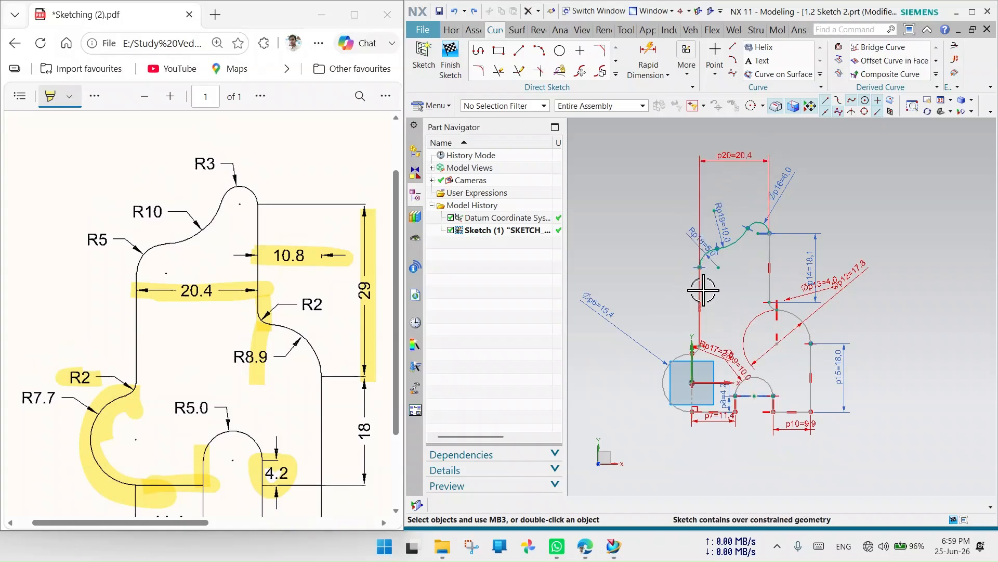
# Delete the vertical alignment constraints at the centre and lower end of the right-hand R2 arc, and move the left line's automatic dimension outside the profile.
pyautogui.scroll(1, 704, 290)
pyautogui.scroll(-2, 704, 290)
pyautogui.scroll(3, 742, 191)
pyautogui.scroll(-2, 742, 192)
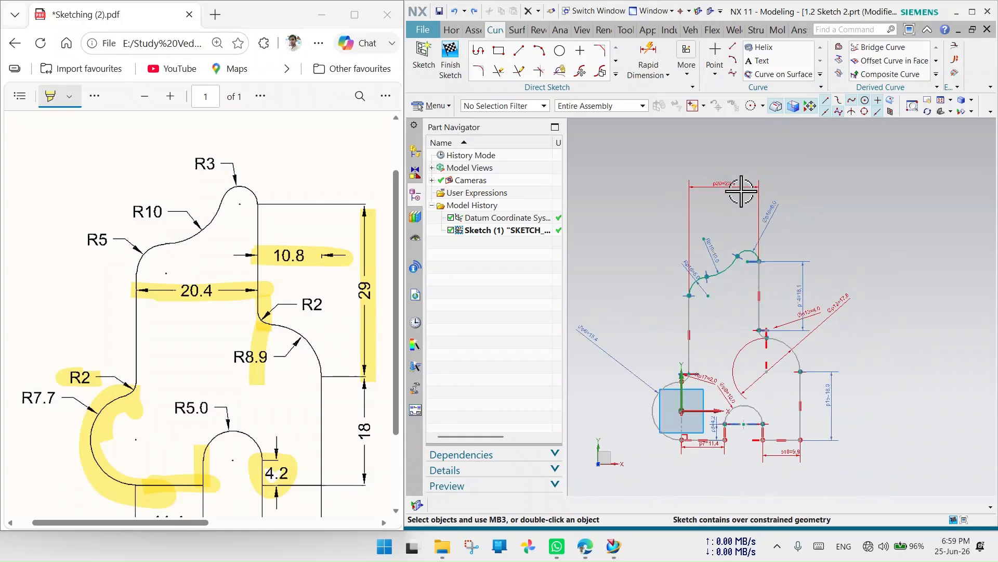
pyautogui.scroll(5, 770, 333)
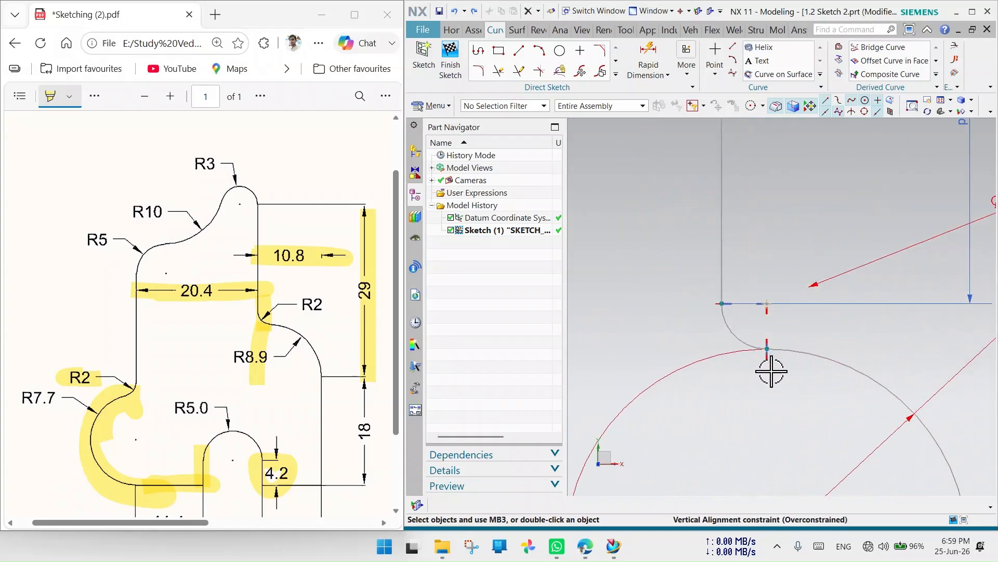
pyautogui.rightClick(769, 313)
pyautogui.click(778, 300)
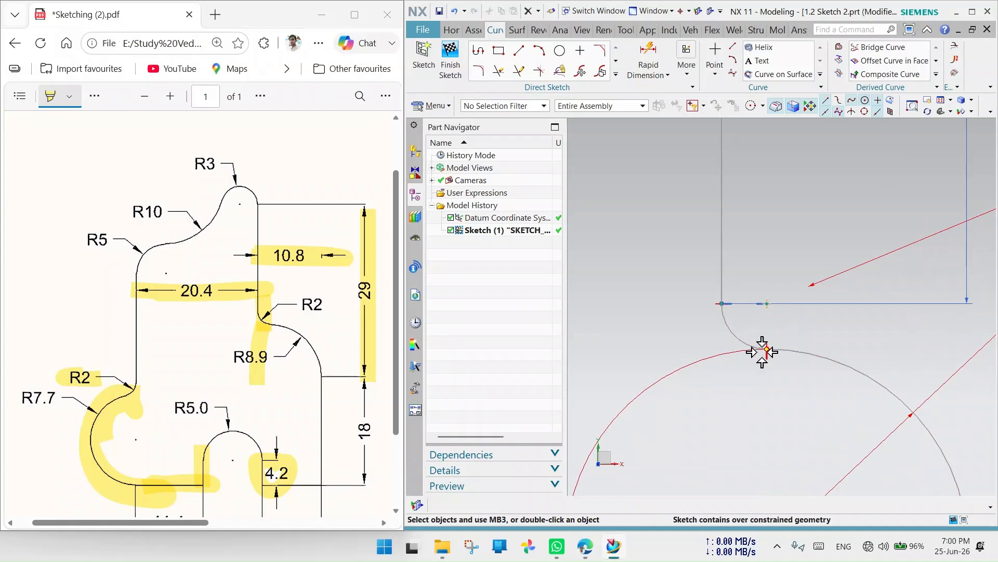
pyautogui.rightClick(765, 354)
pyautogui.click(794, 338)
pyautogui.scroll(-1, 802, 312)
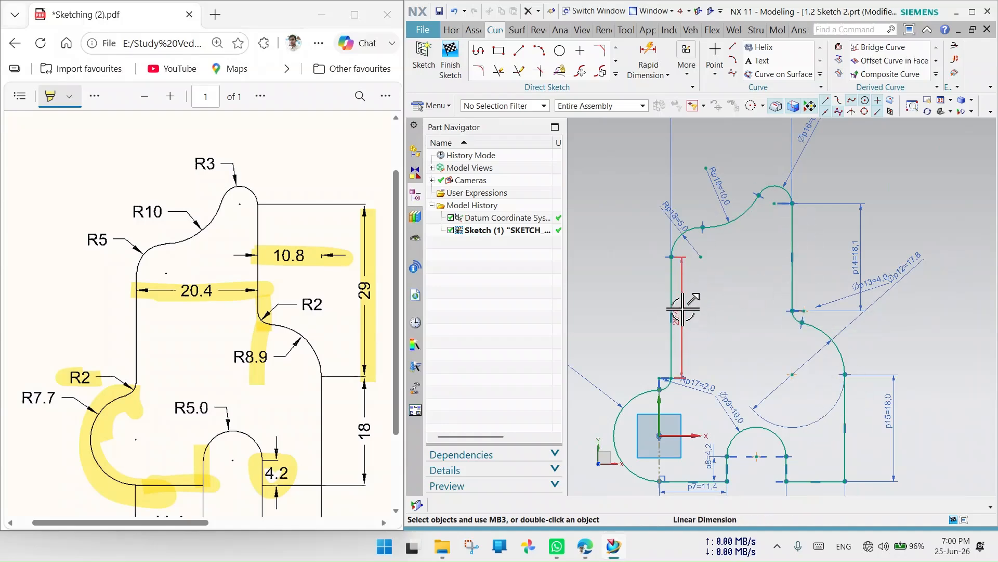
pyautogui.click(612, 308)
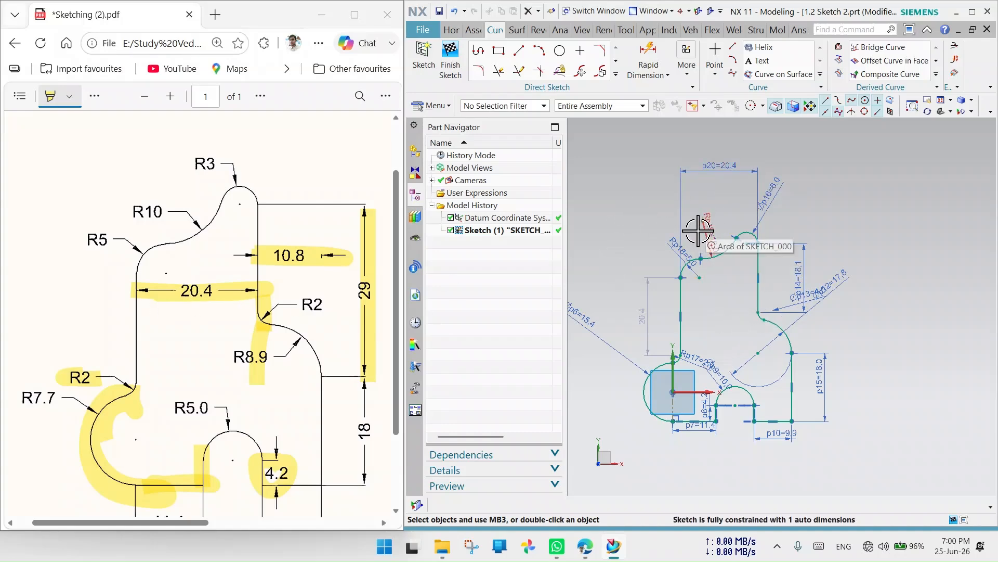
# Align the centre points of the R5 and R10 arcs vertically.
pyautogui.scroll(-5, 696, 240)
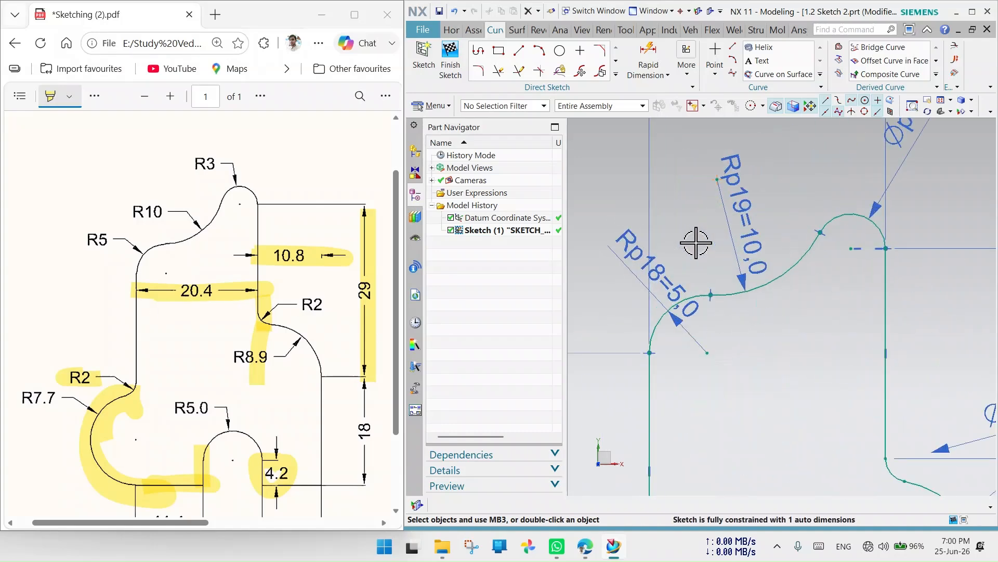
pyautogui.click(707, 353)
pyautogui.click(718, 179)
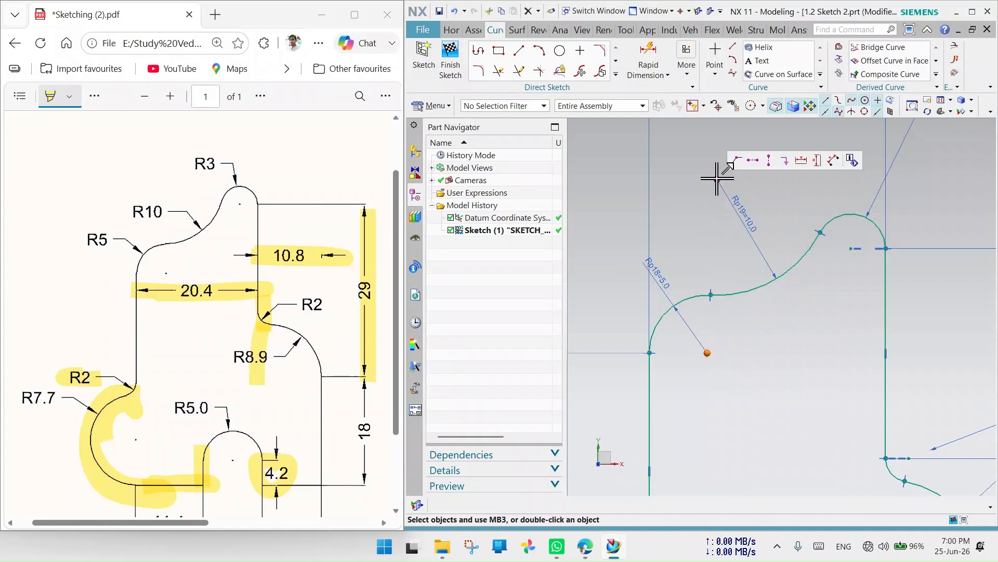
pyautogui.click(767, 162)
pyautogui.scroll(5, 724, 213)
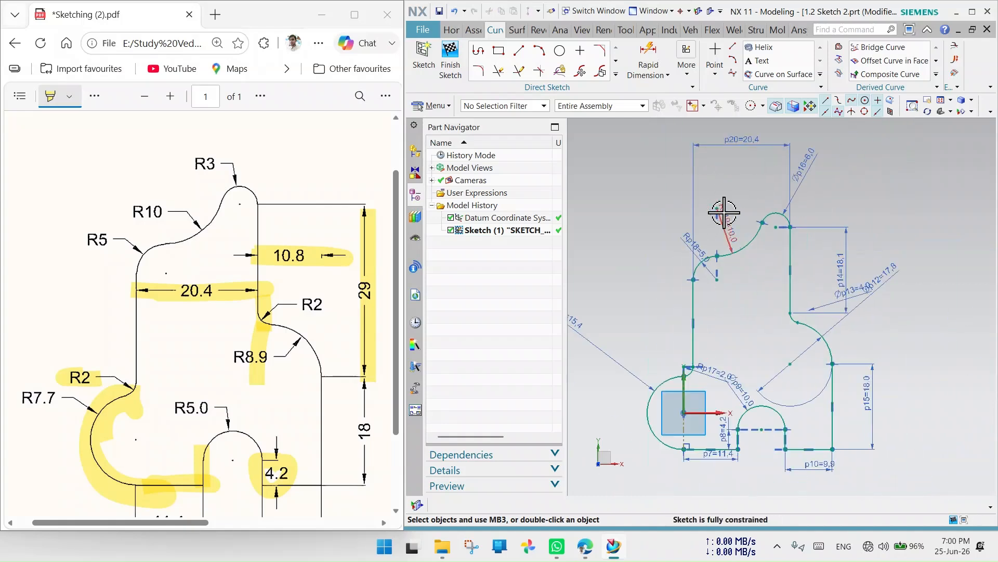
# Finish the profile sketch and return to the modeling environment.
pyautogui.scroll(-3, 728, 254)
pyautogui.scroll(3, 717, 263)
pyautogui.scroll(-2, 713, 263)
pyautogui.scroll(1, 684, 271)
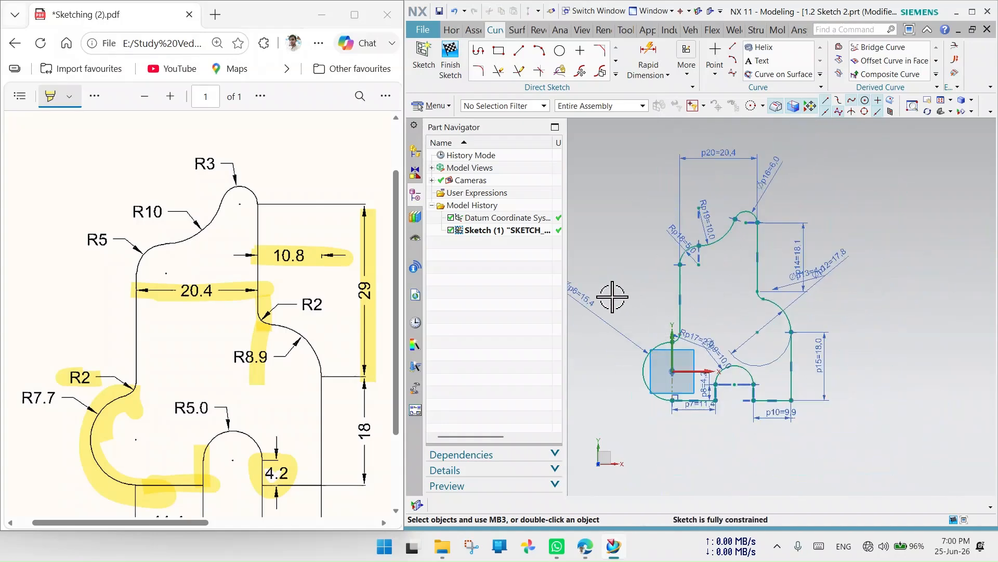
pyautogui.scroll(-1, 614, 297)
pyautogui.scroll(1, 669, 283)
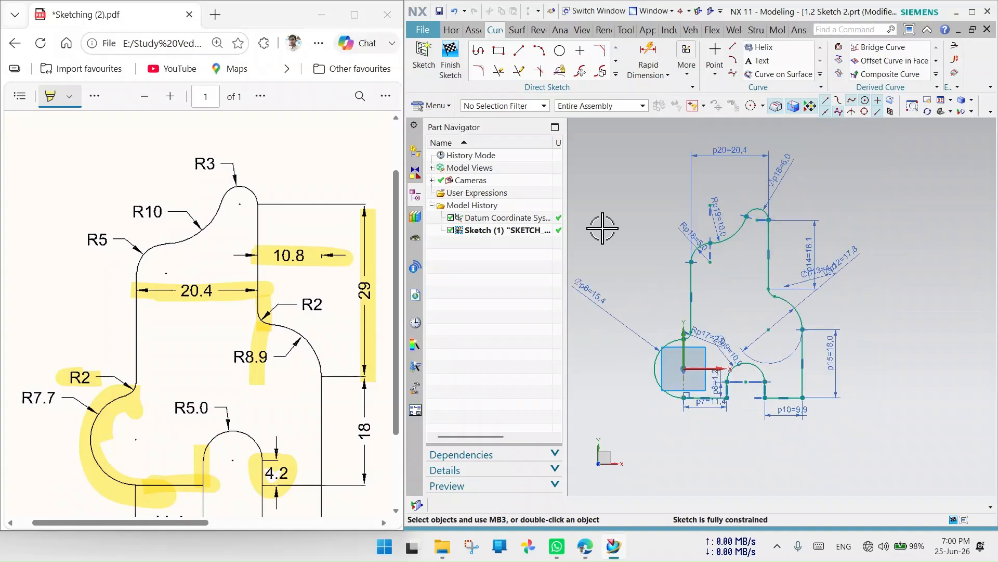
pyautogui.click(450, 55)
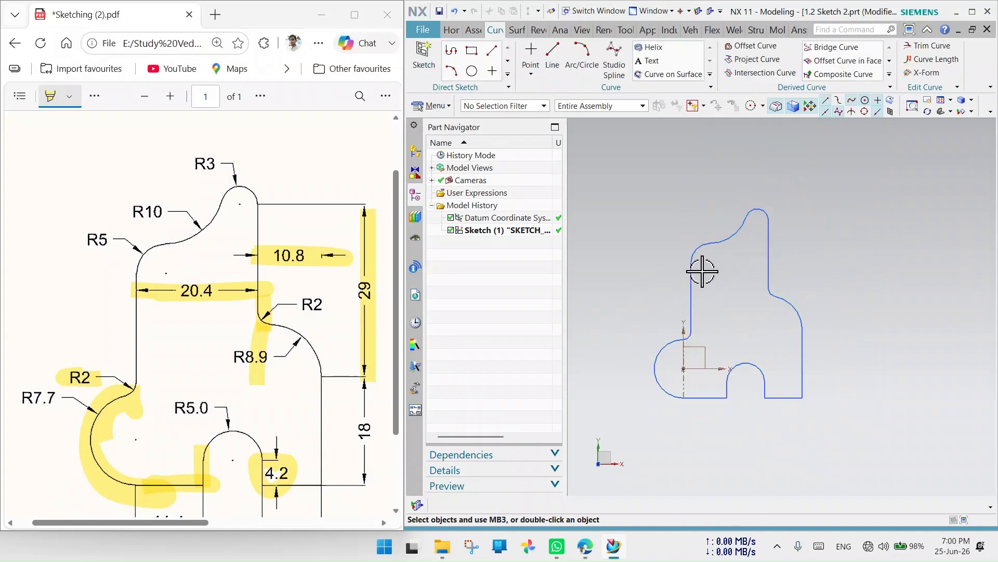
pyautogui.scroll(-1, 647, 258)
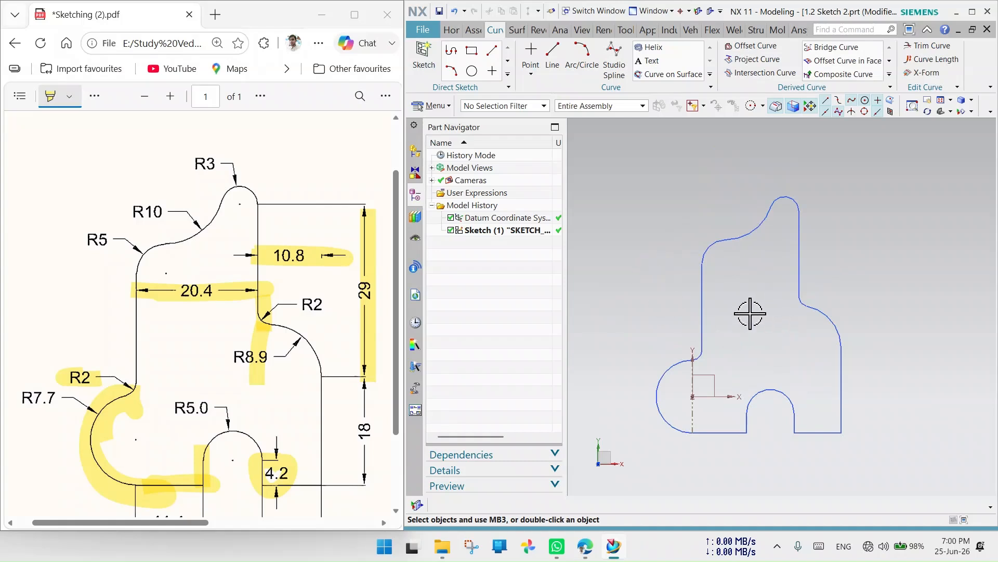
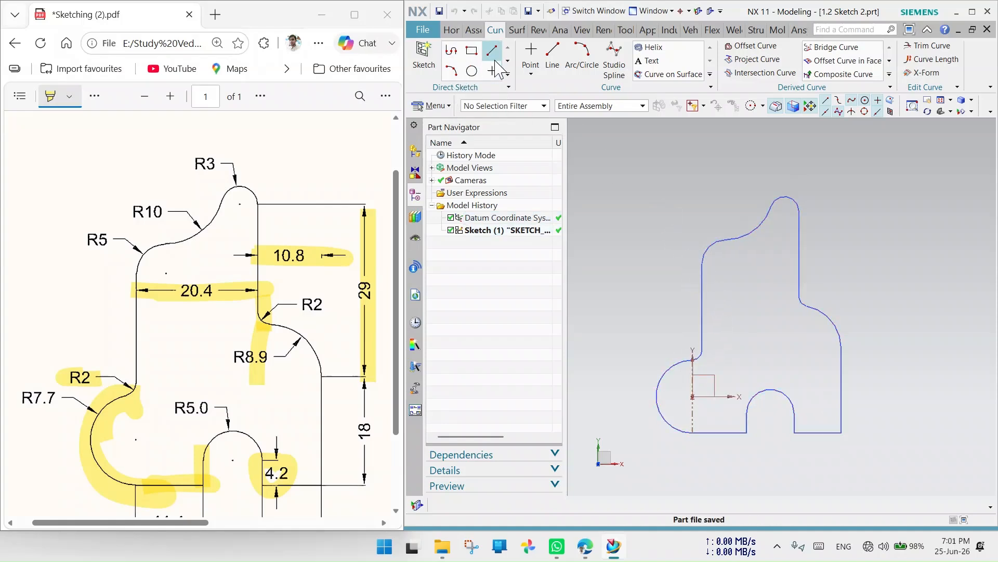
# Reopen the profile sketch for editing and look over its curve tools, including Quick Trim and Quick Extend.
pyautogui.click(508, 75)
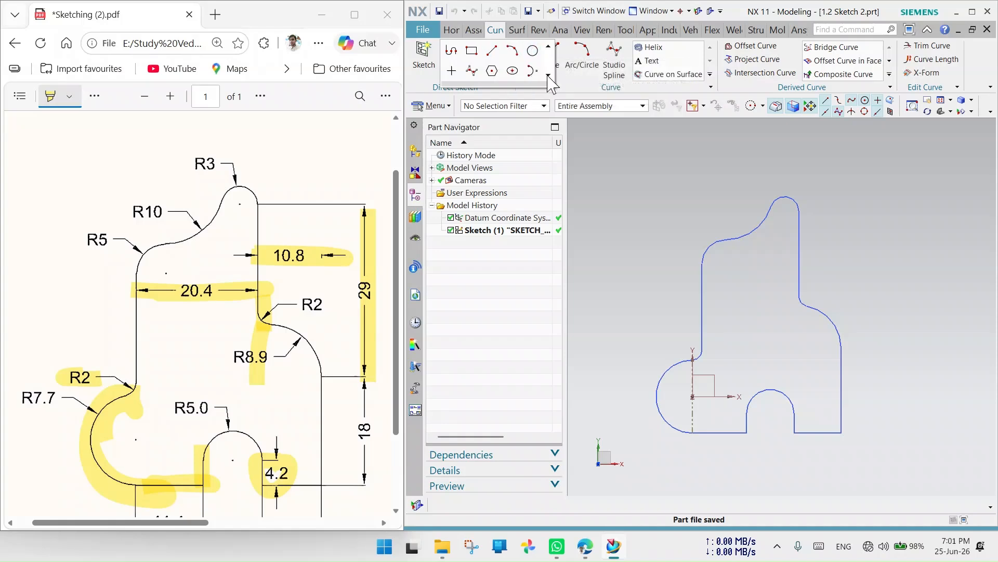
pyautogui.doubleClick(703, 296)
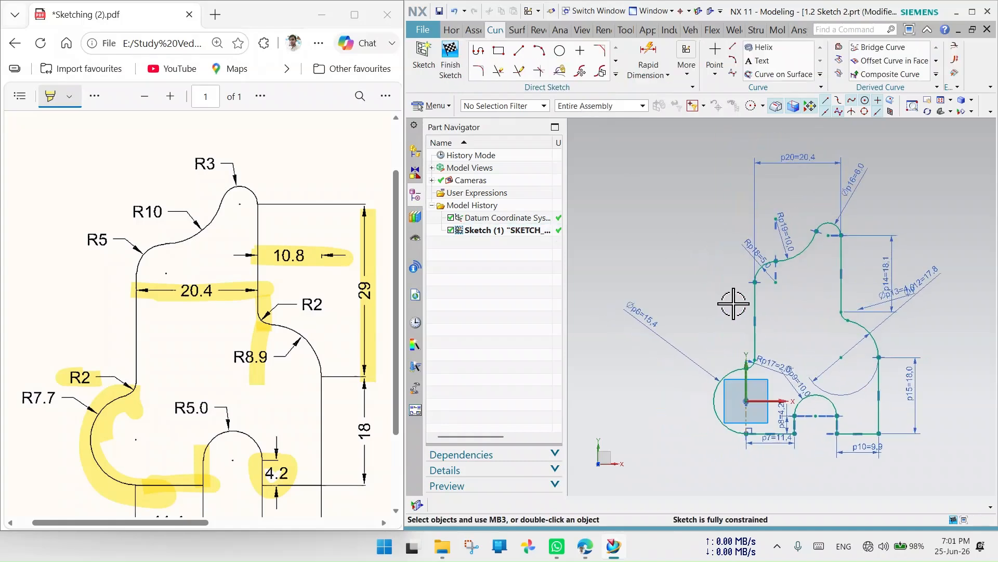
pyautogui.click(499, 70)
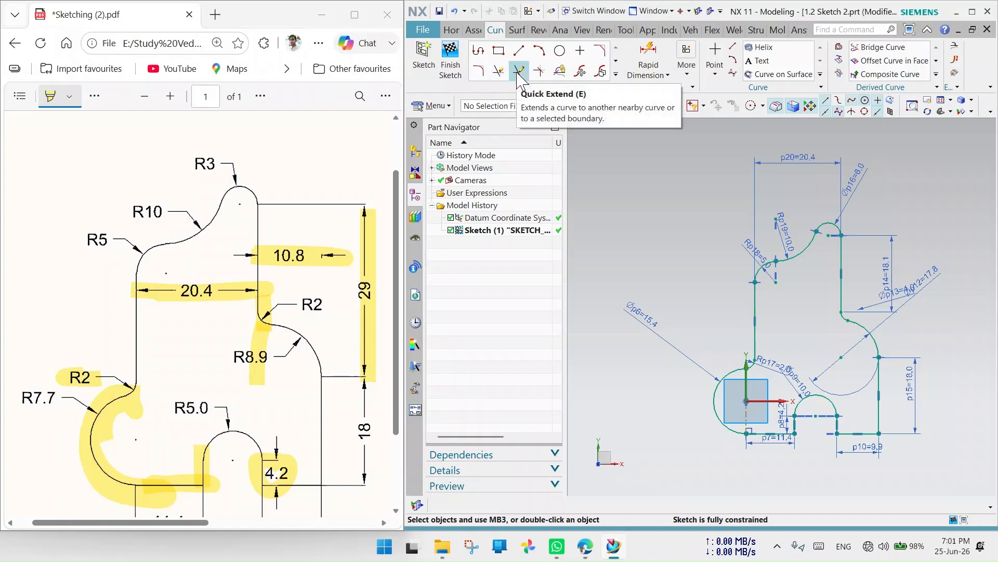
# Select the profile's long left and right vertical lines to view the available constraint options, clear the selection, and finish the sketch.
pyautogui.click(754, 304)
pyautogui.click(835, 315)
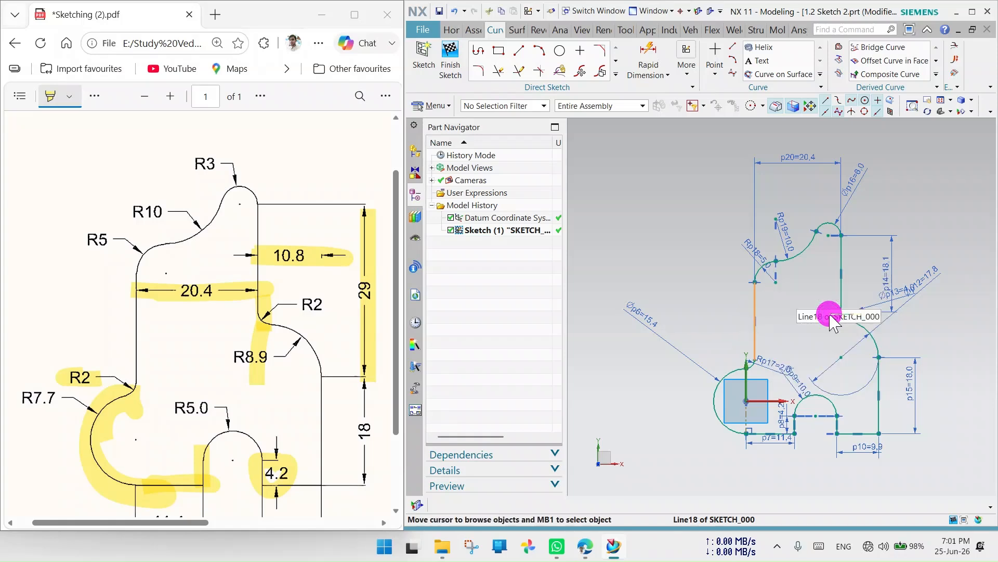
pyautogui.click(840, 255)
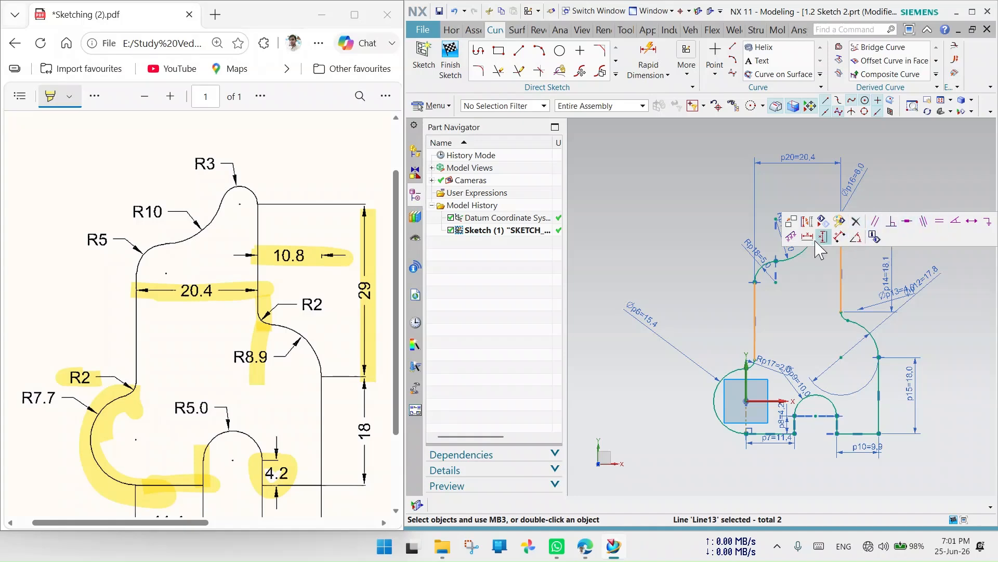
pyautogui.click(790, 315)
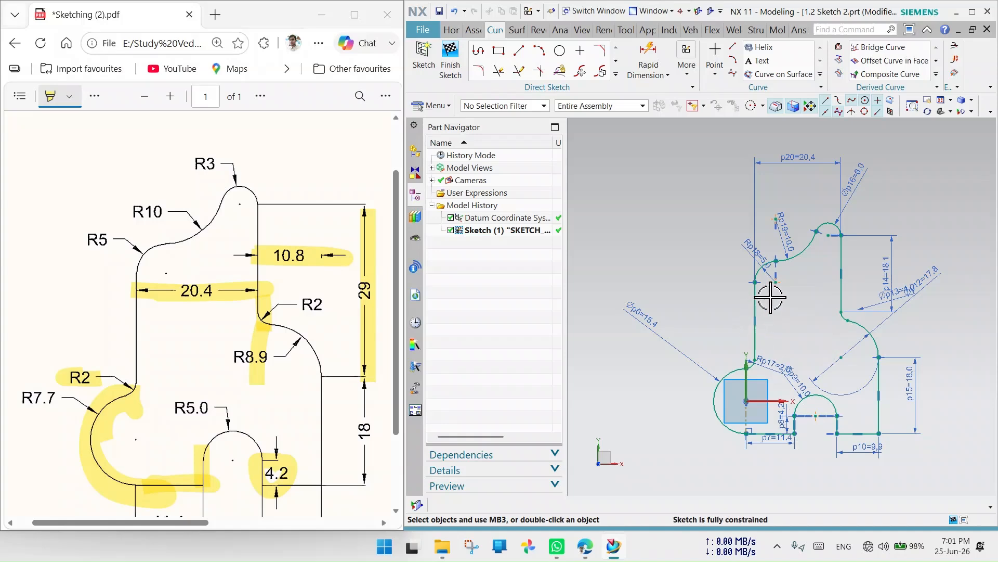
pyautogui.click(450, 52)
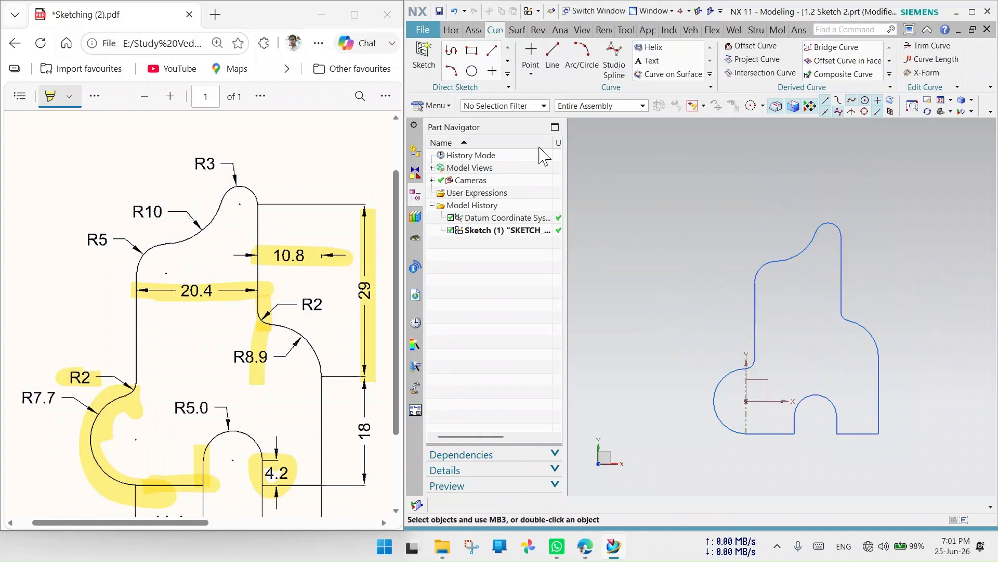
# Create a second sketch on the inferred plane, dismiss its properties, and finish it without drawing anything.
pyautogui.click(424, 58)
pyautogui.middleClick(784, 333)
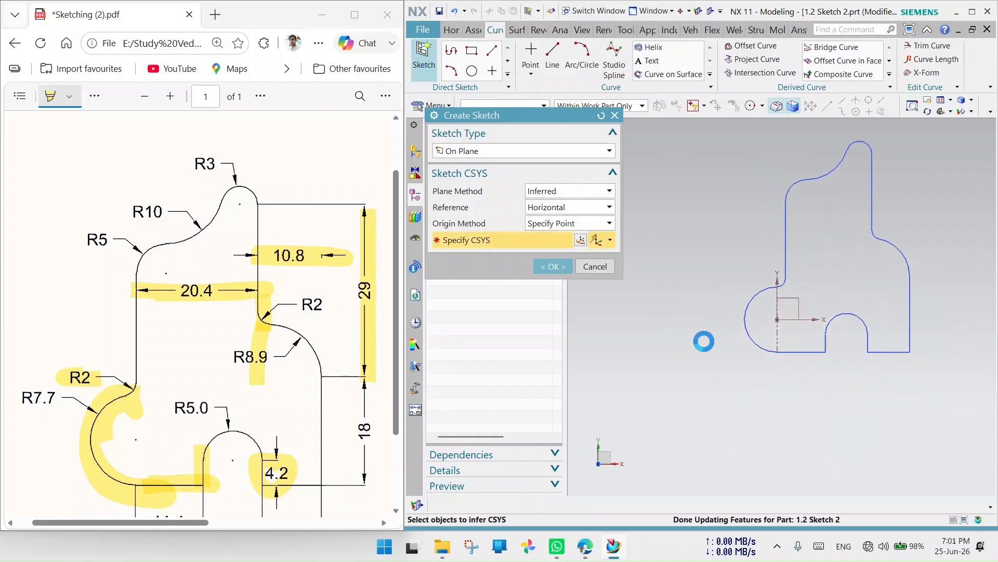
pyautogui.click(424, 57)
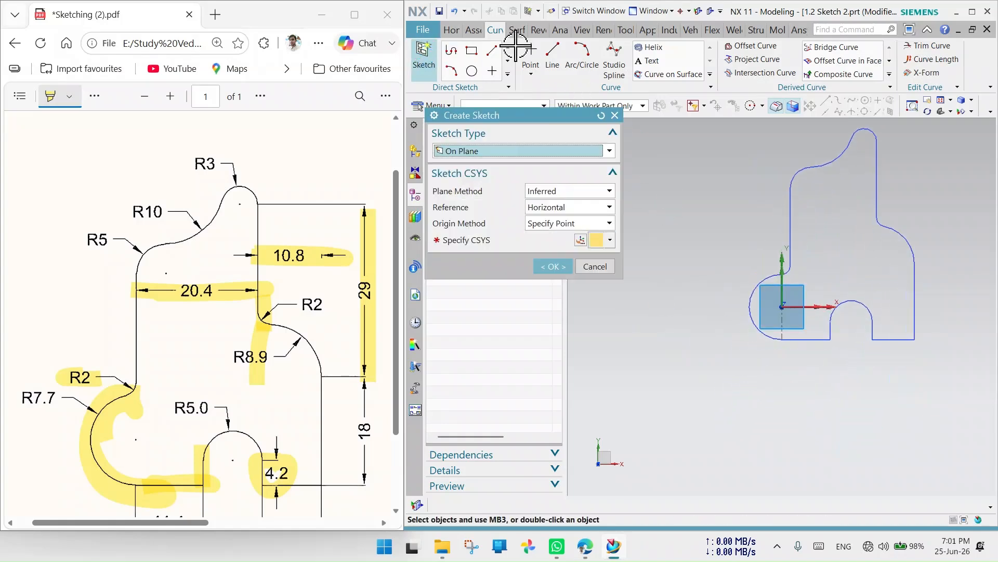
pyautogui.click(615, 115)
pyautogui.doubleClick(493, 243)
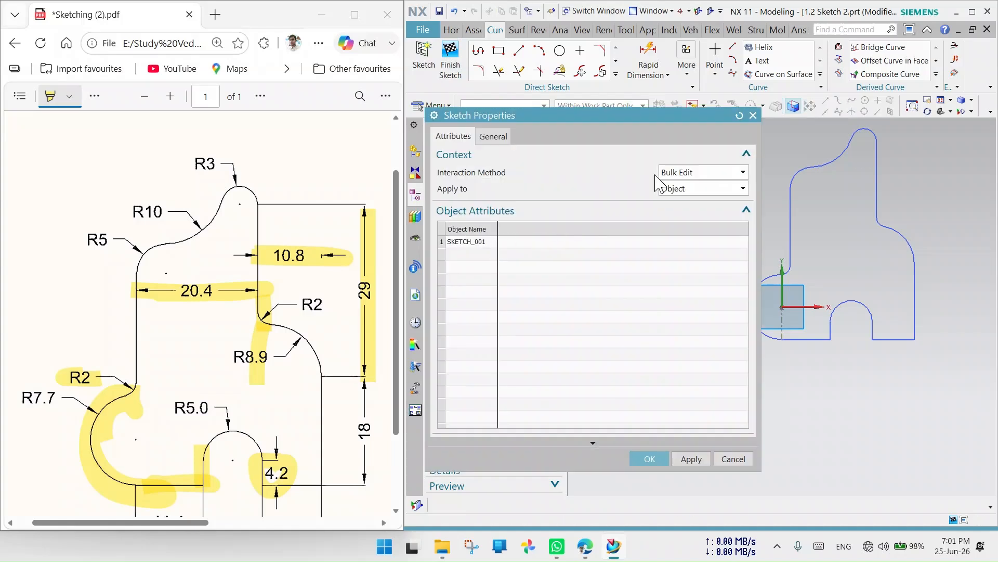
pyautogui.click(748, 120)
pyautogui.click(450, 56)
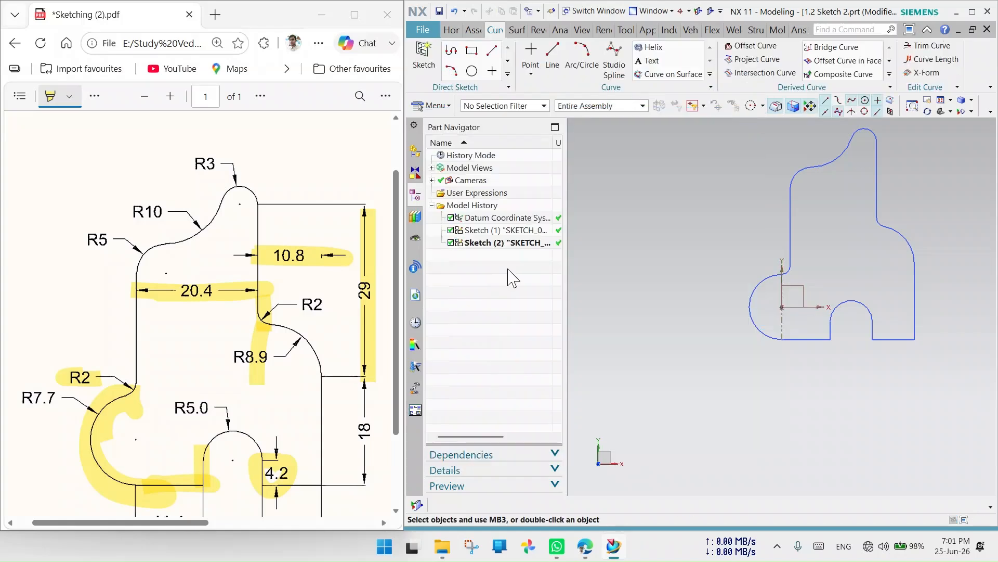
# Delete the empty second sketch from the model history.
pyautogui.click(502, 245)
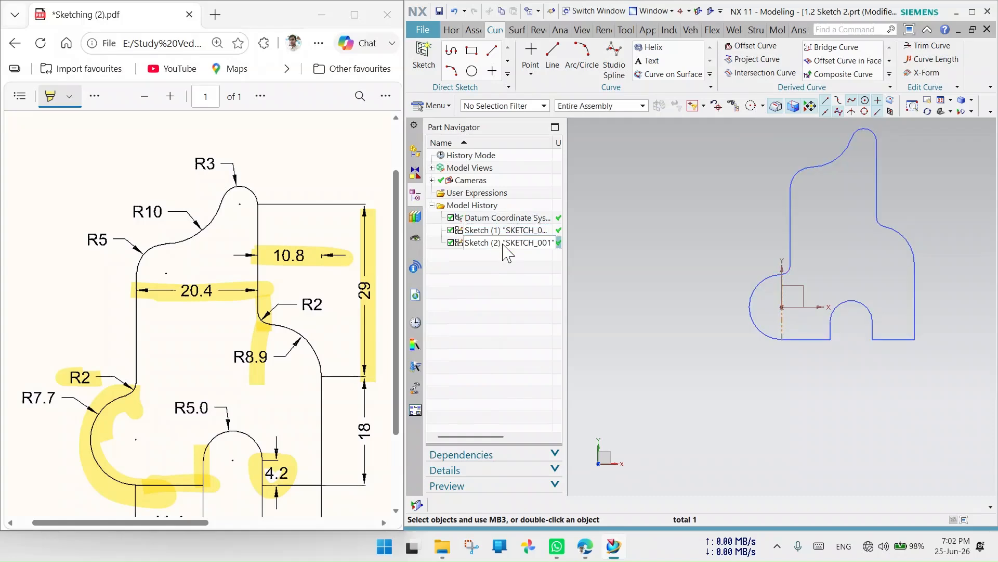
pyautogui.rightClick(503, 242)
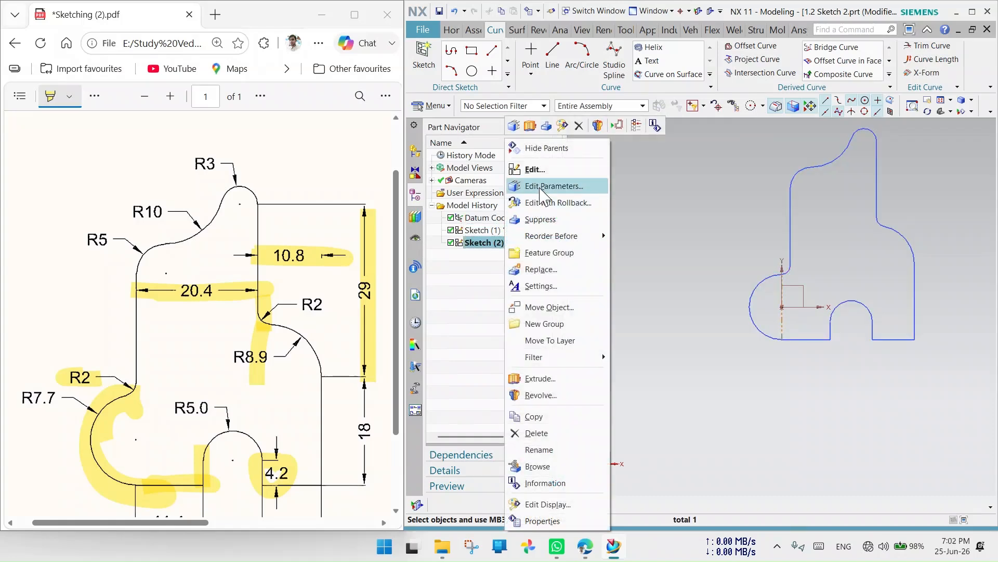
pyautogui.click(554, 437)
# Reopen the profile sketch to check its constraint status, compare it with the undimensioned outline in the PDF, and finish the sketch.
pyautogui.doubleClick(503, 230)
pyautogui.moveTo(671, 519); pyautogui.dragTo(777, 513)
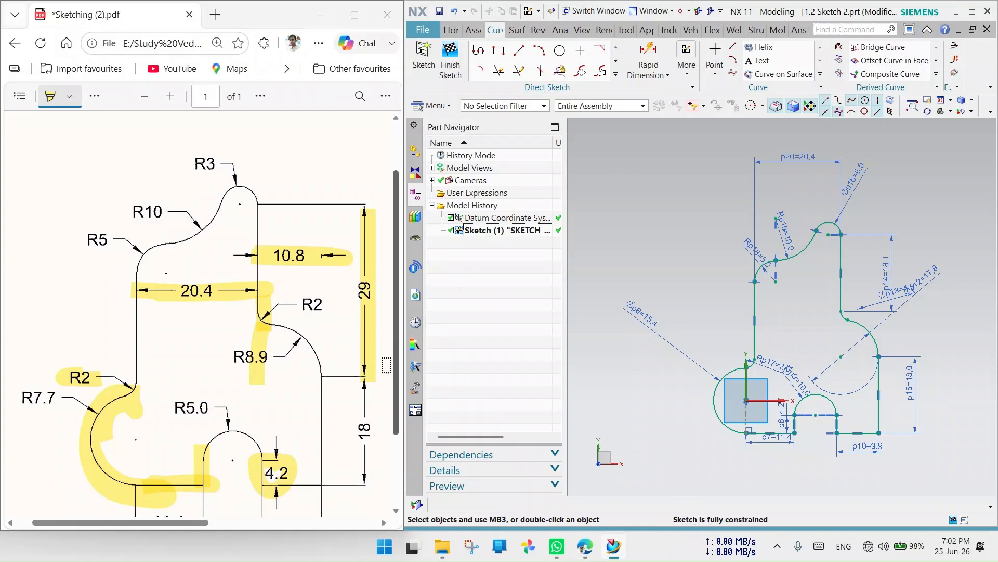
pyautogui.moveTo(190, 522); pyautogui.dragTo(337, 549)
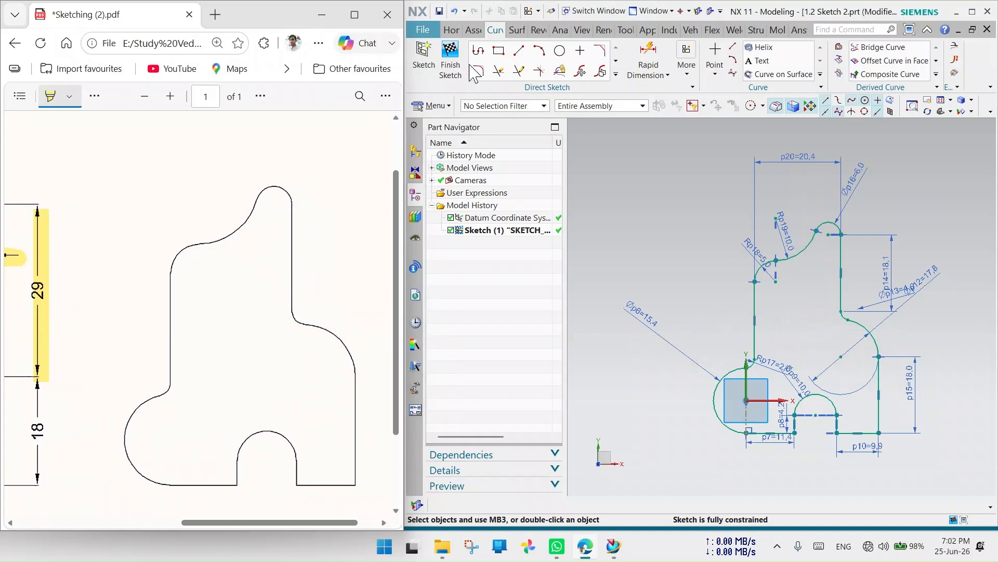
pyautogui.click(451, 55)
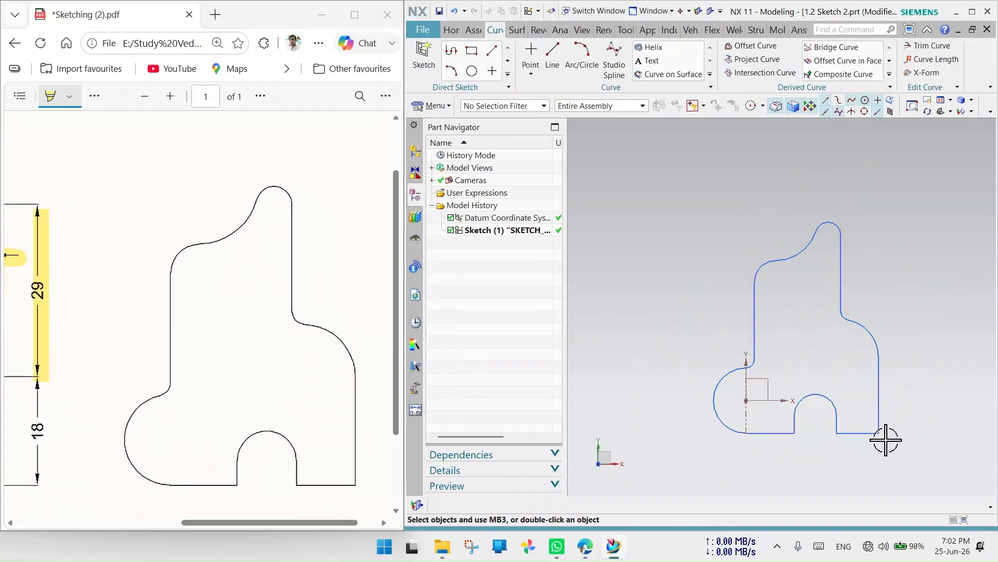